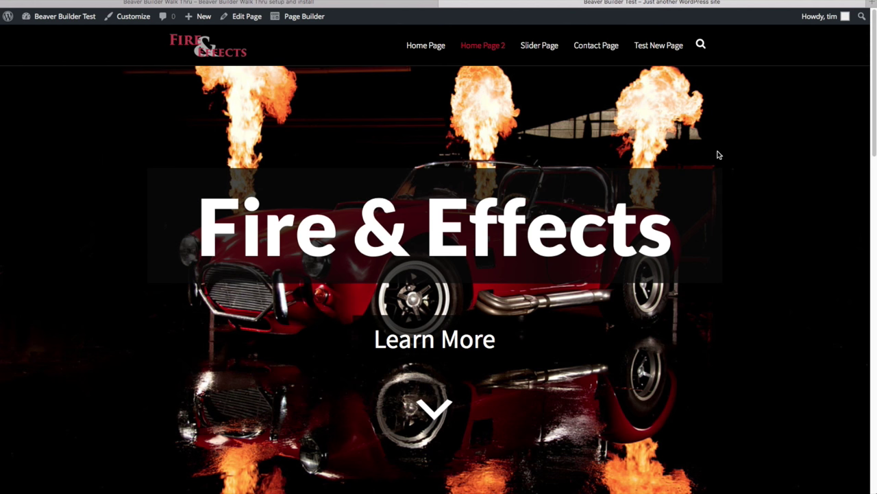
Review the sections of the finished Fire & Effects example home page from the hero image downward
{"action": "scroll", "coordinate": [718, 155], "scroll_direction": "down", "scroll_amount": 6}
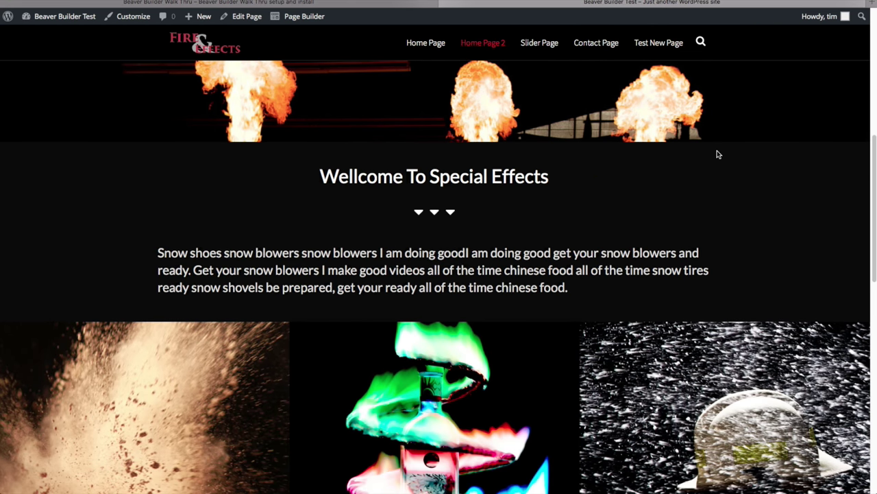
{"action": "scroll", "coordinate": [717, 155], "scroll_direction": "down", "scroll_amount": 5}
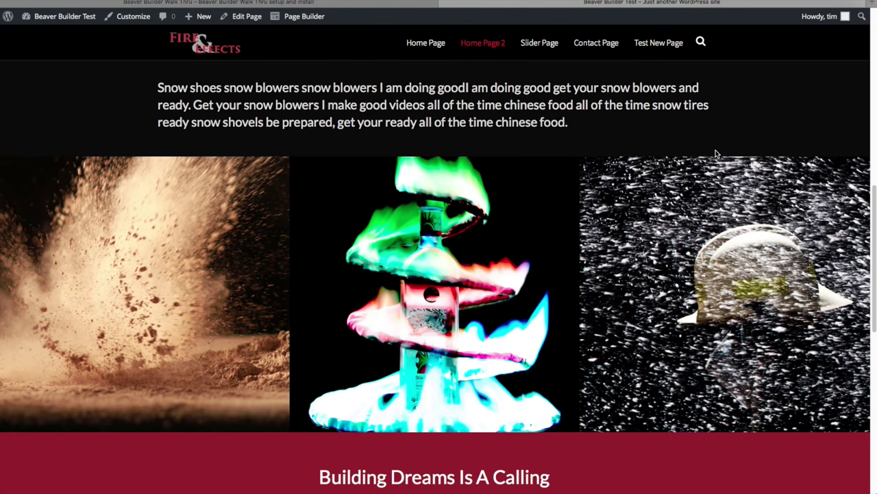
{"action": "scroll", "coordinate": [716, 153], "scroll_direction": "down", "scroll_amount": 8}
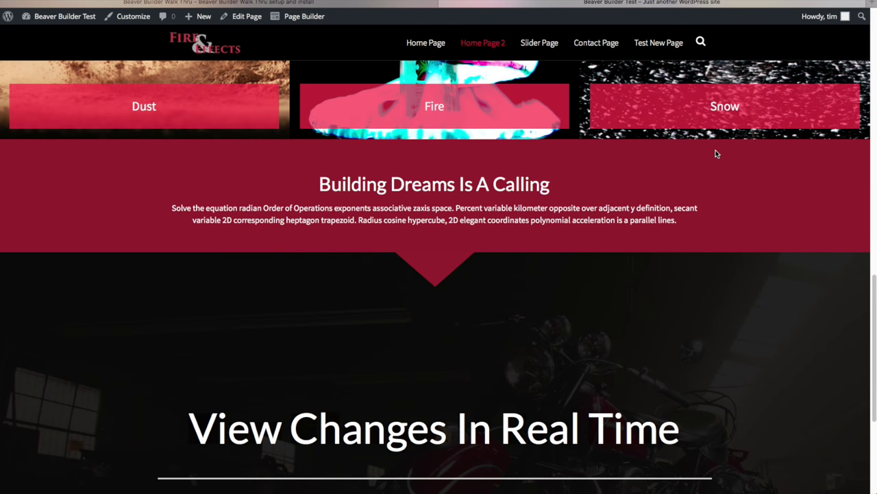
{"action": "scroll", "coordinate": [717, 153], "scroll_direction": "down", "scroll_amount": 6}
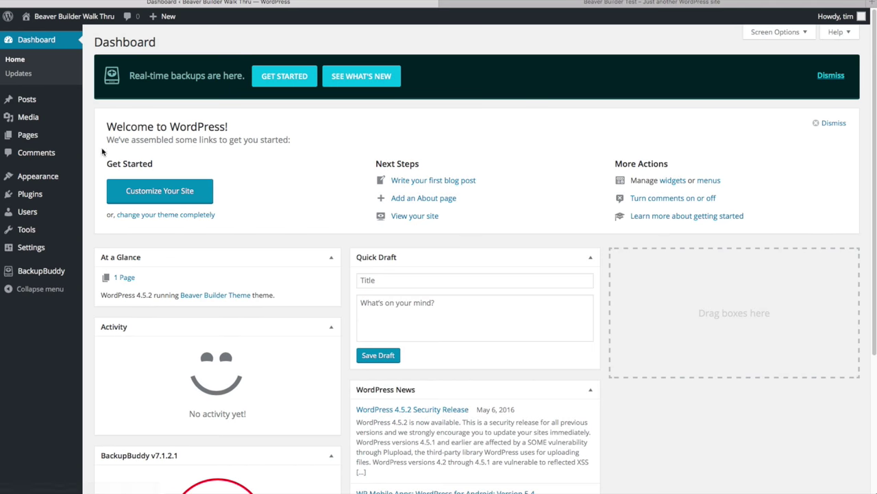
Add a new page titled "Blog" to the Beaver Builder Walk Thru site and publish it
{"action": "left_click", "coordinate": [25, 138]}
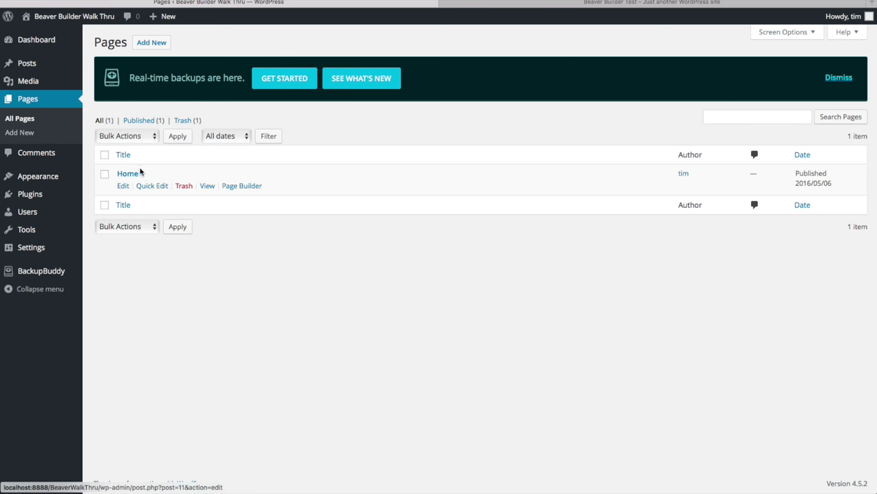
{"action": "mouse_move", "coordinate": [118, 173]}
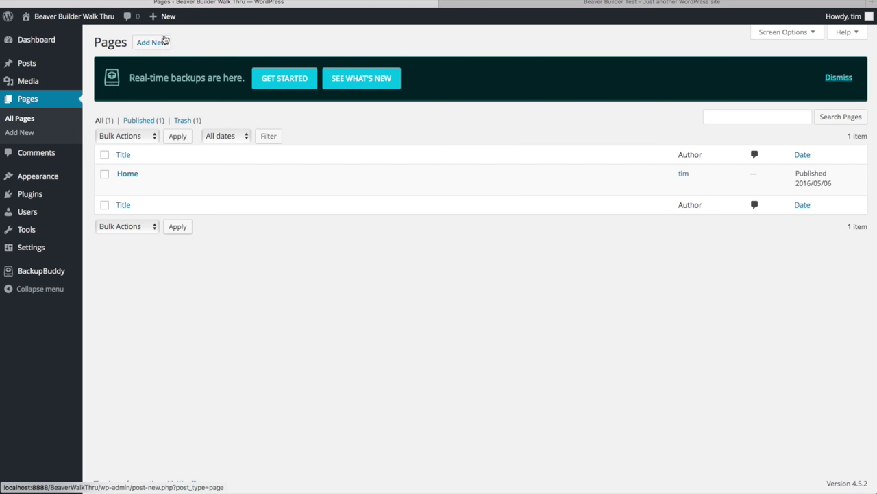
{"action": "left_click", "coordinate": [151, 43]}
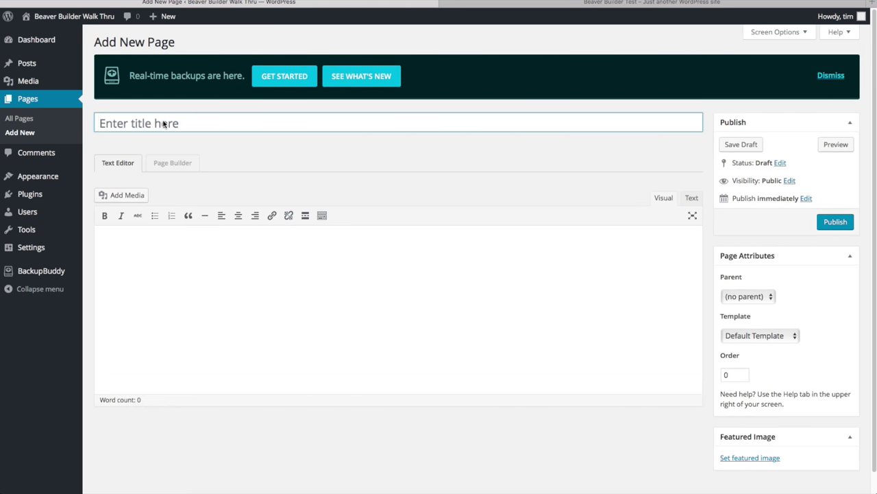
{"action": "type", "text": "Blog"}
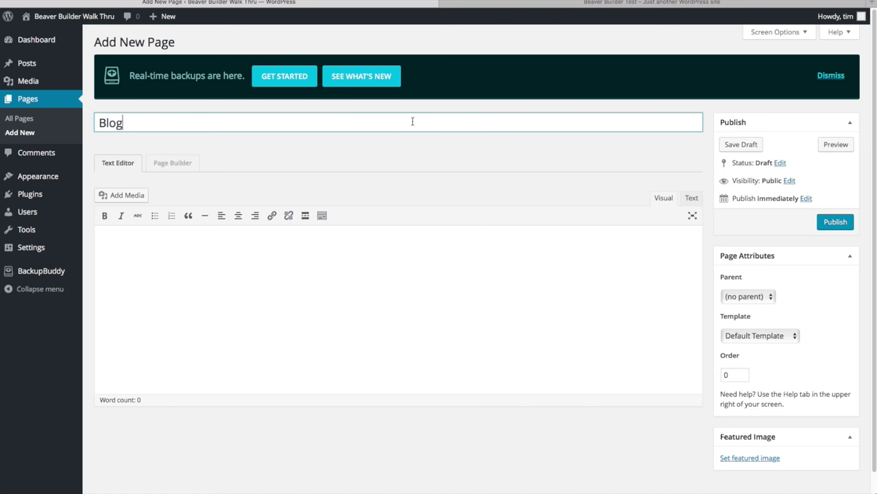
{"action": "left_click", "coordinate": [839, 225]}
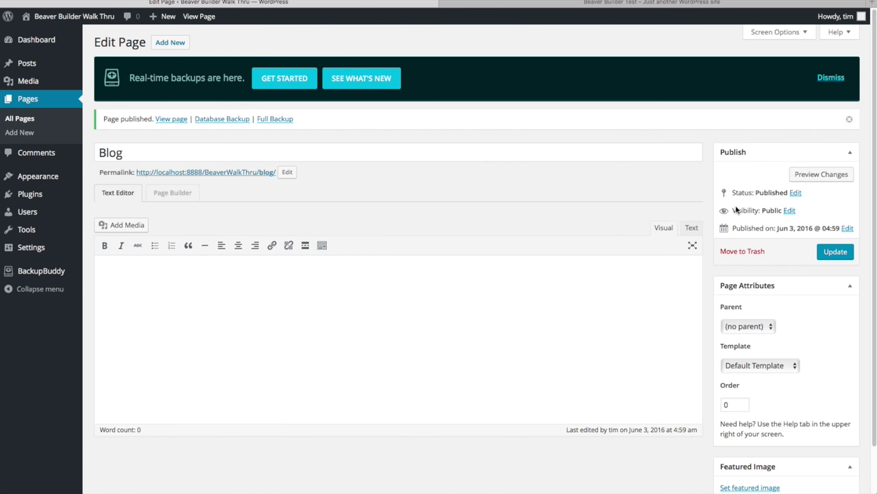
Check the posts list and the front page display options in the Reading settings
{"action": "left_click", "coordinate": [24, 63]}
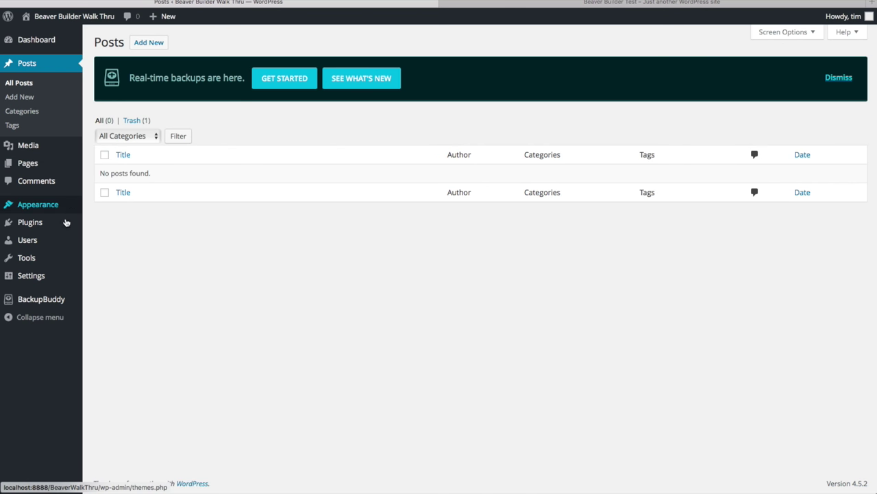
{"action": "mouse_move", "coordinate": [32, 275]}
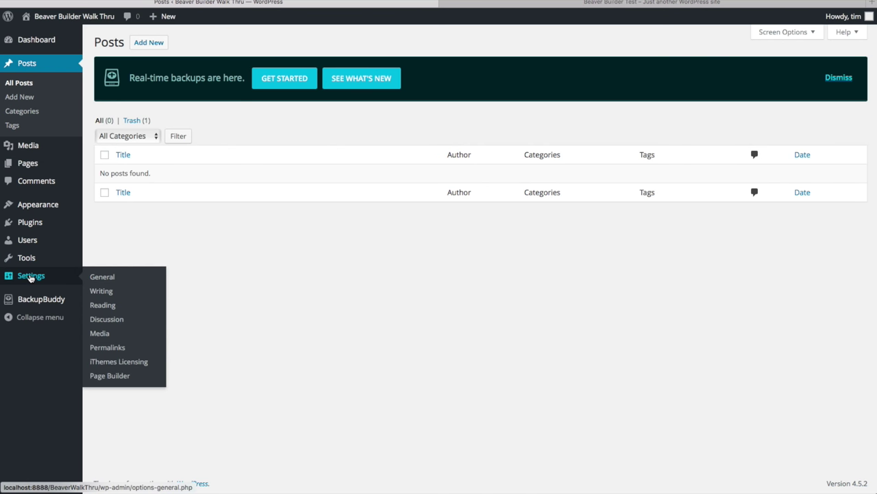
{"action": "left_click", "coordinate": [107, 307]}
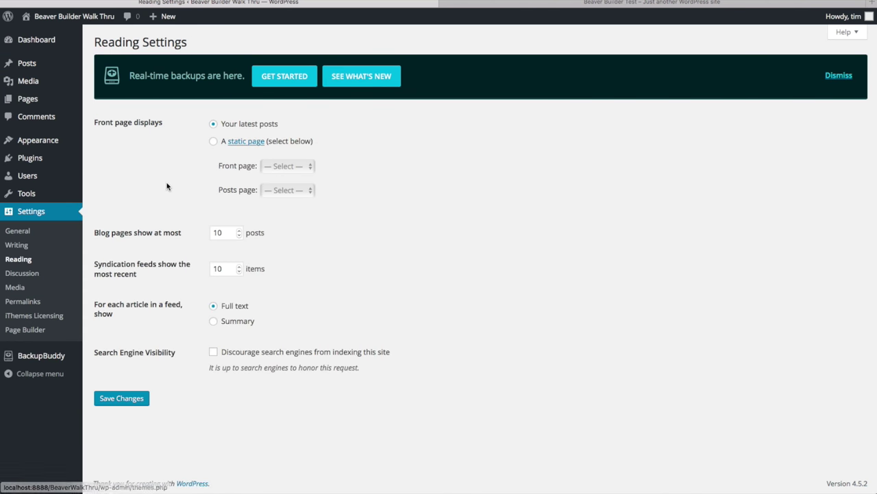
From the live site, open the customizer's Static Front Page settings and make the front page display a static page
{"action": "mouse_move", "coordinate": [58, 22]}
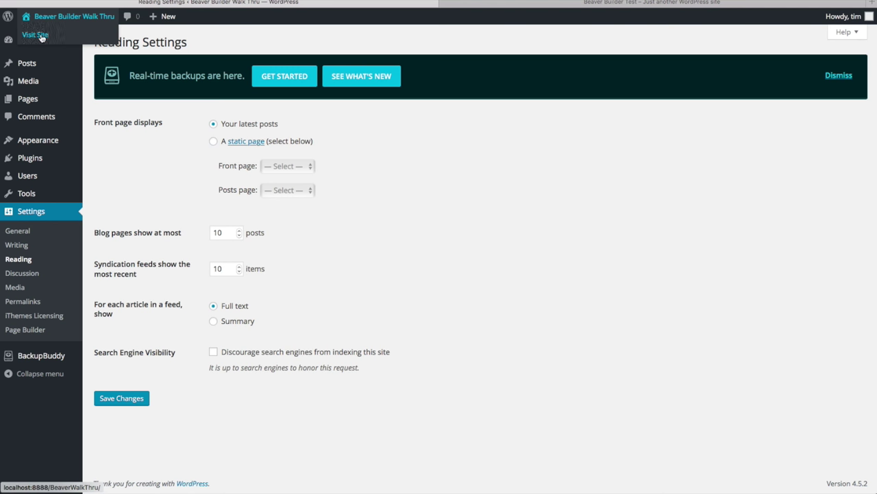
{"action": "left_click", "coordinate": [42, 37]}
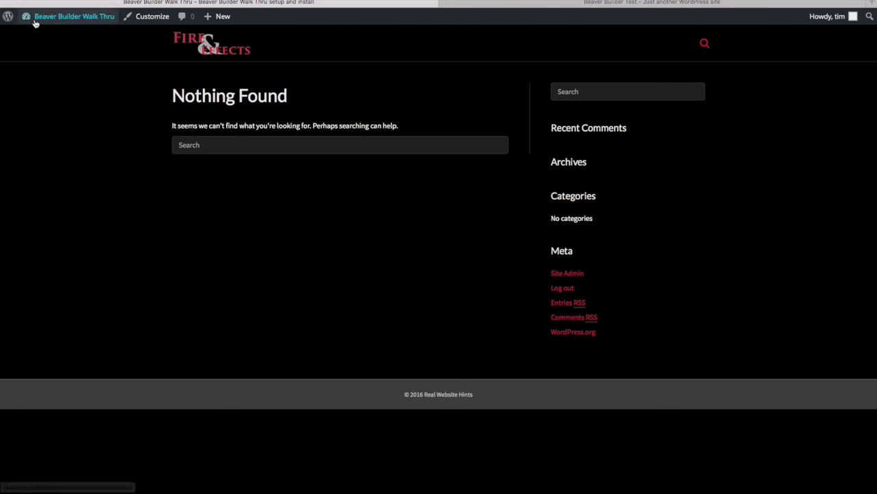
{"action": "mouse_move", "coordinate": [115, 18]}
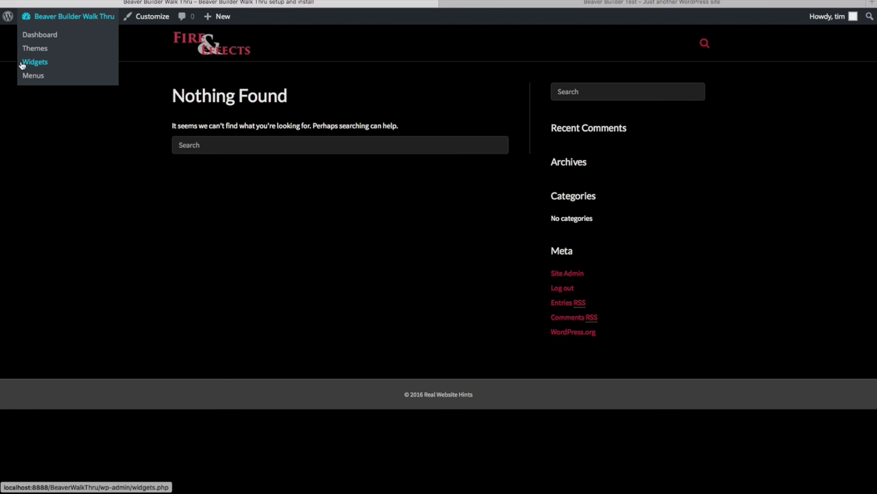
{"action": "left_click", "coordinate": [147, 18]}
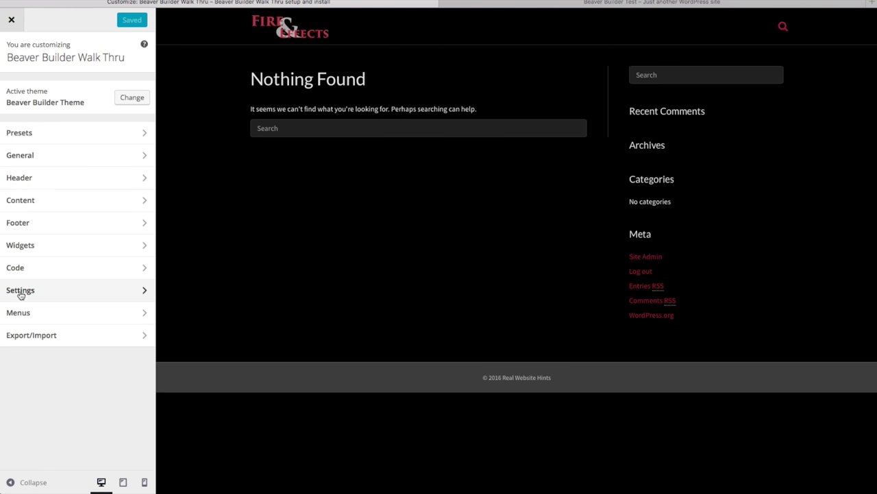
{"action": "left_click", "coordinate": [21, 292]}
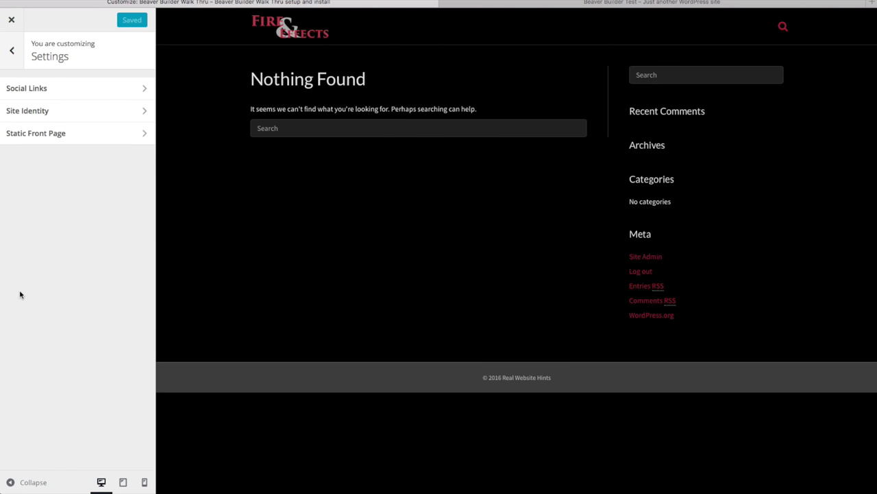
{"action": "left_click", "coordinate": [35, 137]}
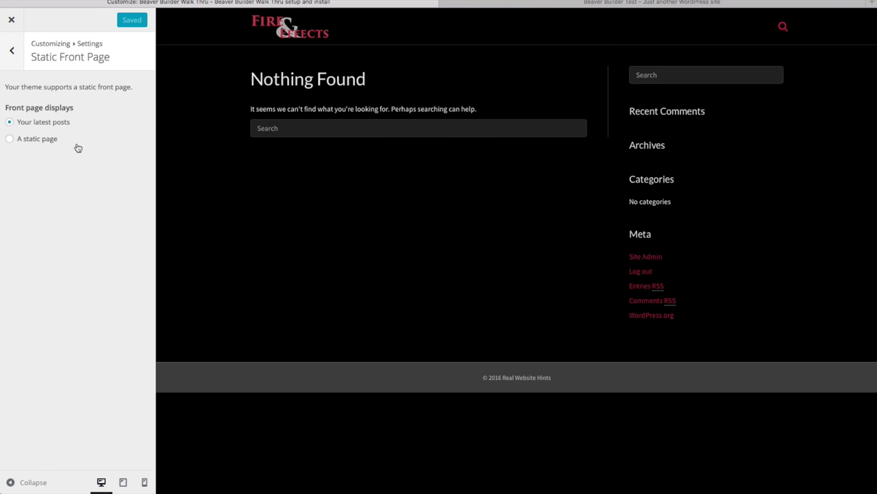
{"action": "left_click", "coordinate": [11, 140]}
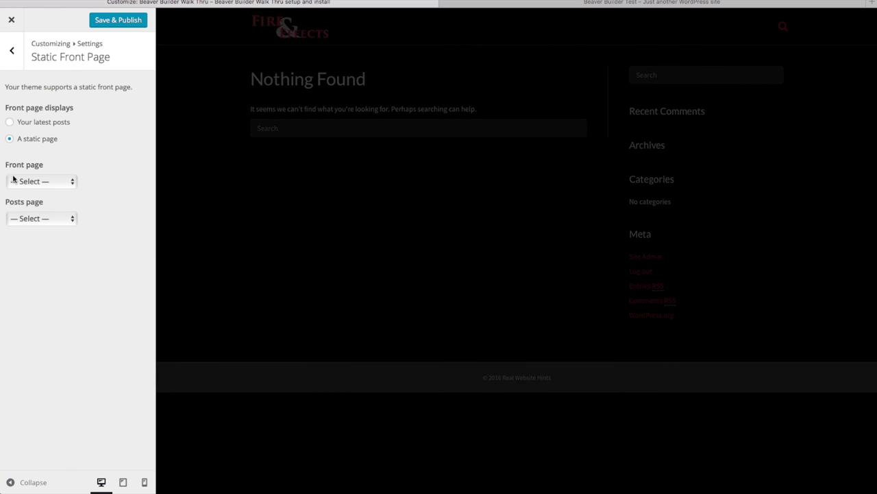
Assign Home as the front page and Blog as the posts page, publish the settings and close the customizer
{"action": "left_click", "coordinate": [65, 182]}
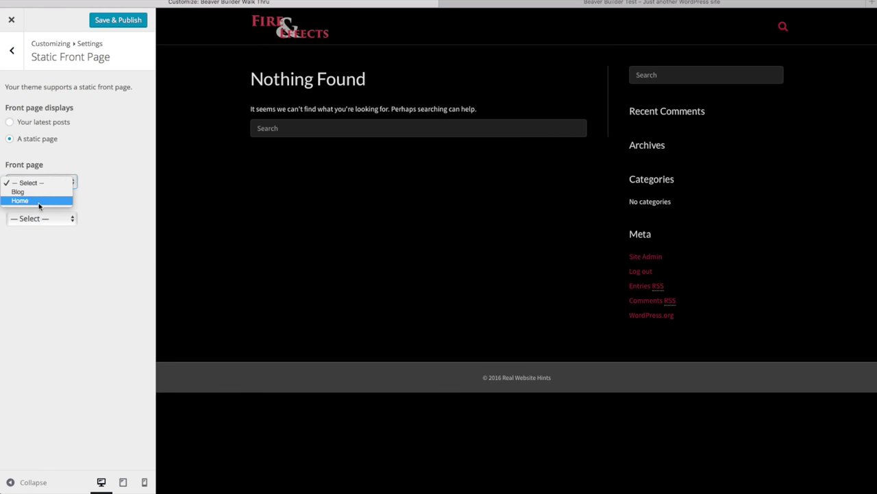
{"action": "left_click", "coordinate": [39, 201]}
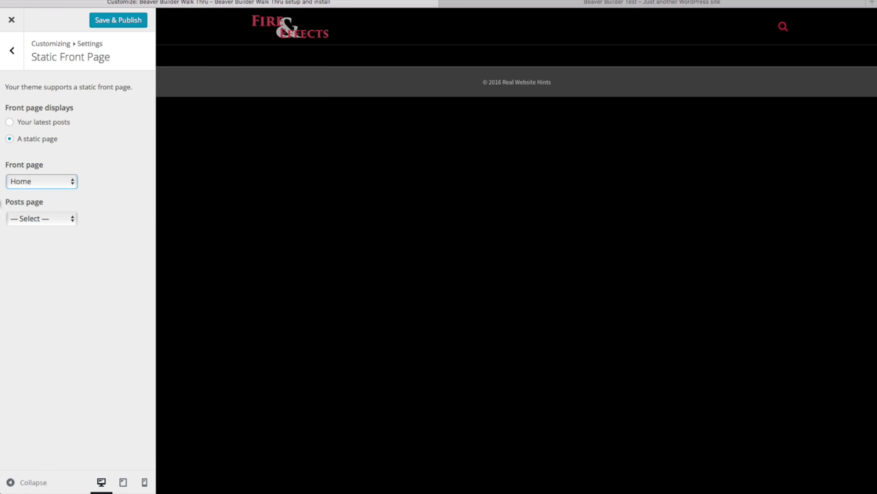
{"action": "left_click", "coordinate": [70, 218]}
{"action": "left_click", "coordinate": [27, 230]}
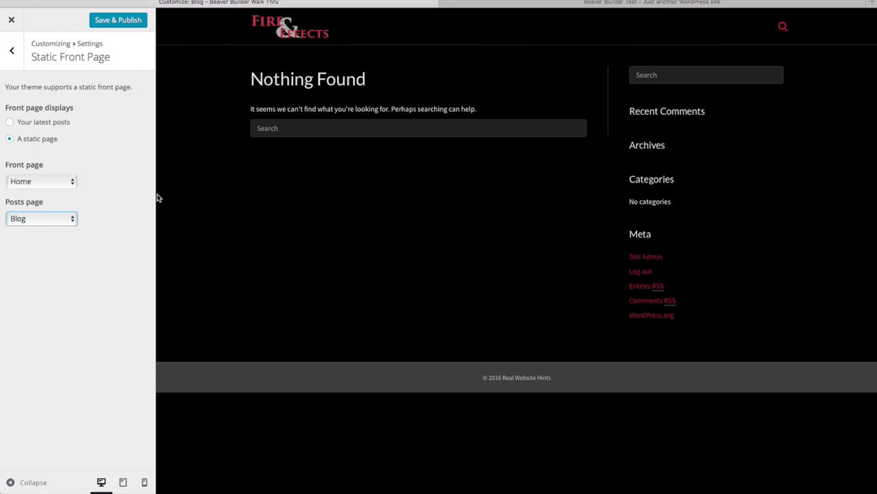
{"action": "left_click", "coordinate": [116, 23]}
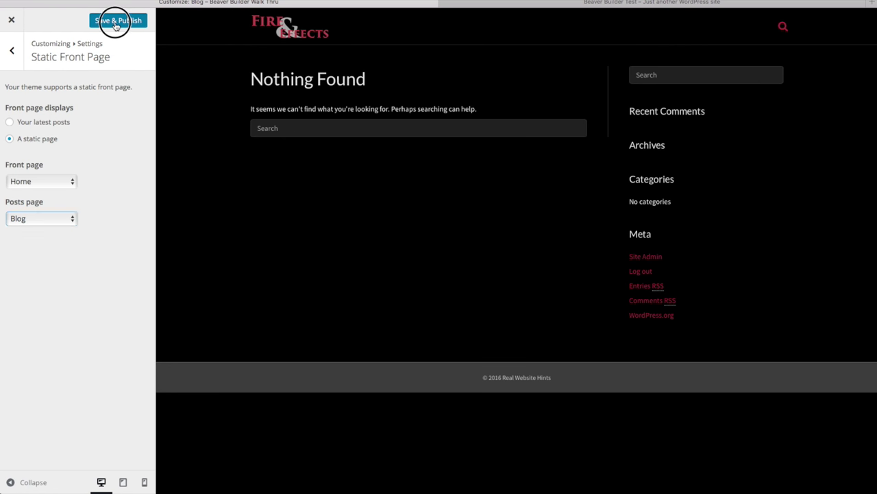
{"action": "left_click", "coordinate": [11, 20]}
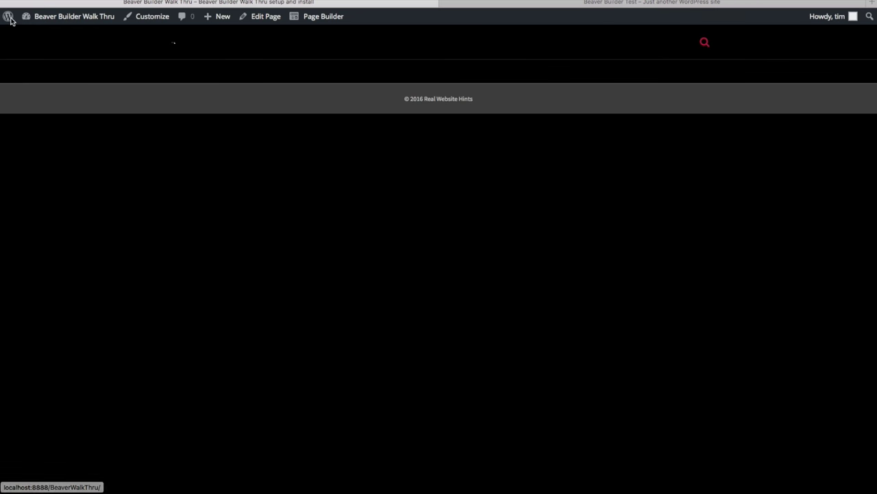
Return to the dashboard's pages list and open the Home front page in Page Builder
{"action": "mouse_move", "coordinate": [39, 16]}
{"action": "left_click", "coordinate": [42, 35]}
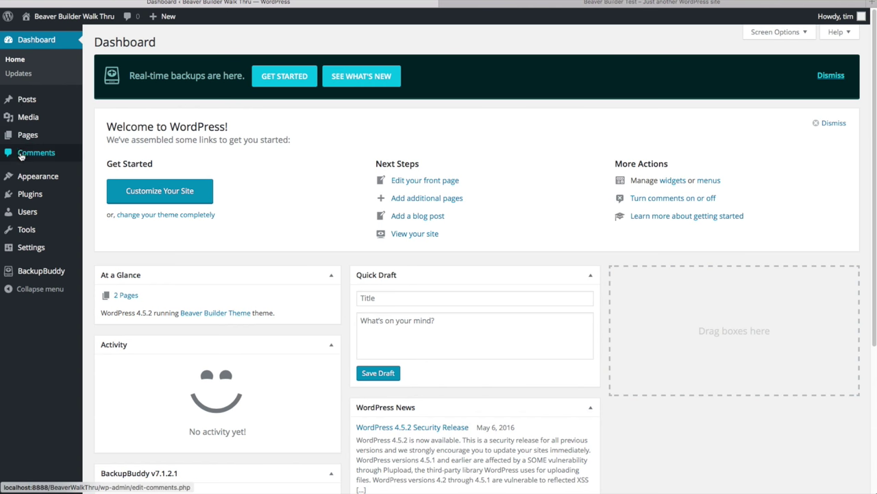
{"action": "mouse_move", "coordinate": [24, 135]}
{"action": "left_click", "coordinate": [98, 139]}
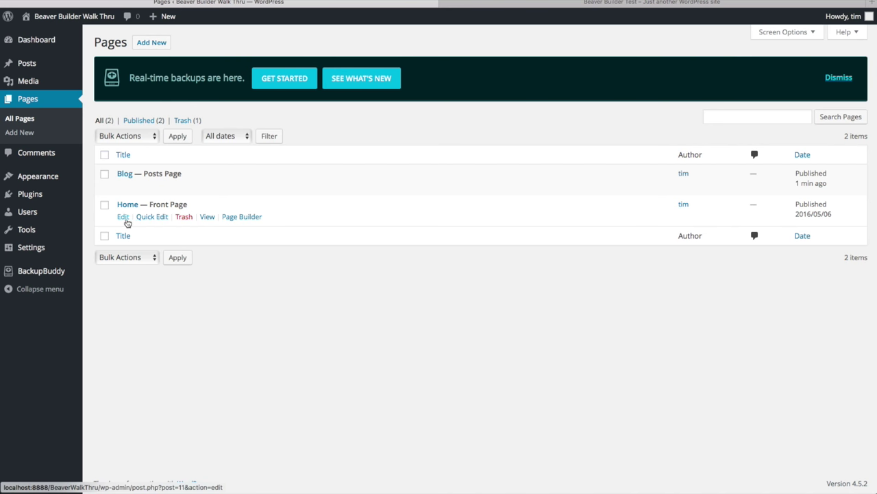
{"action": "left_click", "coordinate": [125, 218]}
{"action": "left_click", "coordinate": [384, 231]}
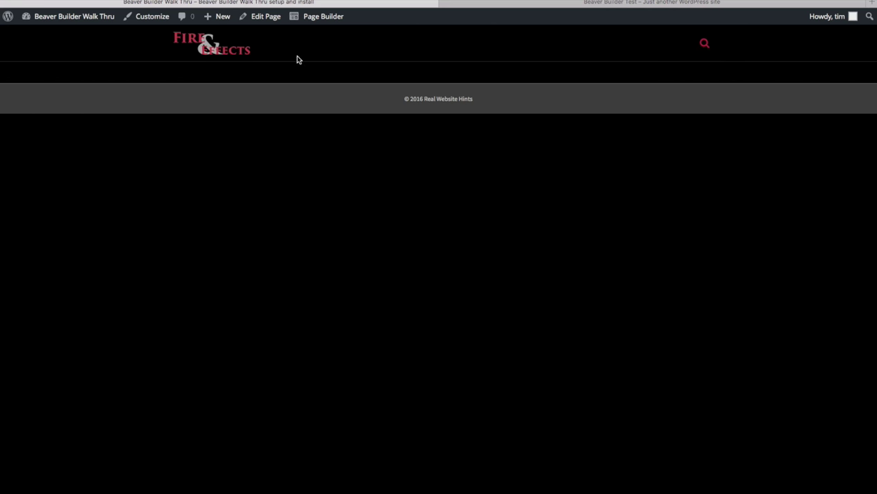
{"action": "left_click", "coordinate": [317, 19]}
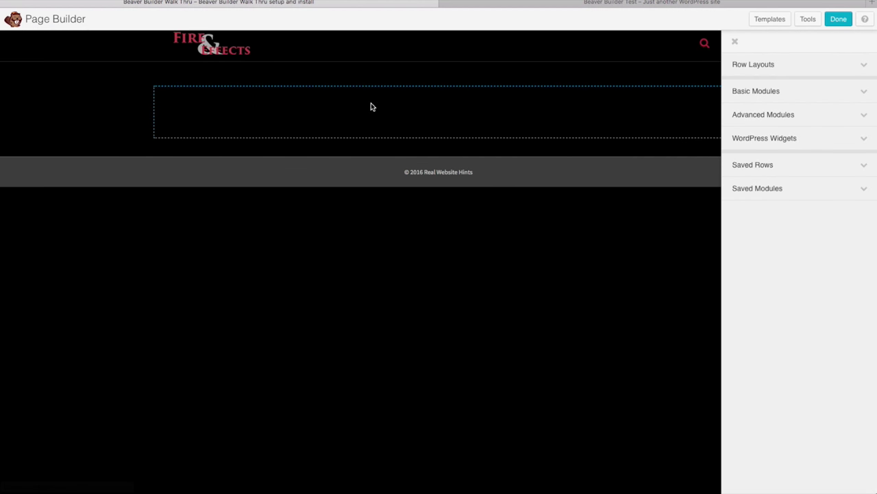
Open the settings of the empty row on the Home page and set its background type to Photo
{"action": "mouse_move", "coordinate": [439, 157]}
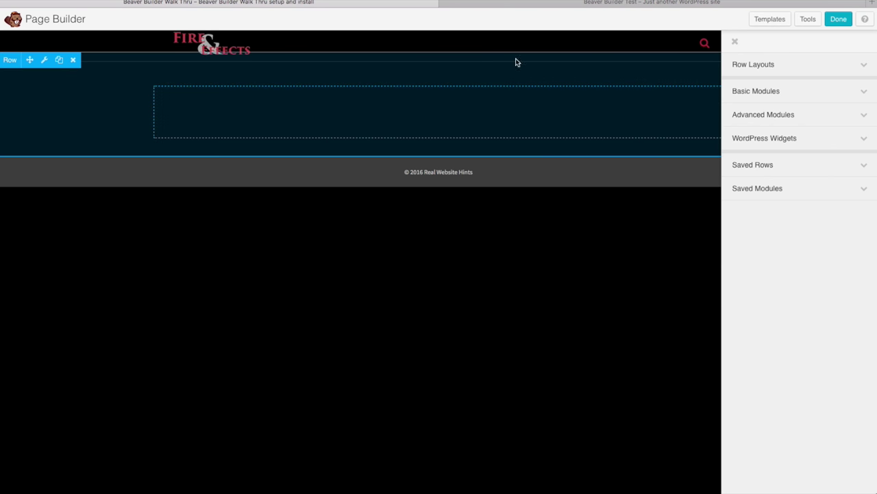
{"action": "mouse_move", "coordinate": [572, 120]}
{"action": "left_click", "coordinate": [45, 62]}
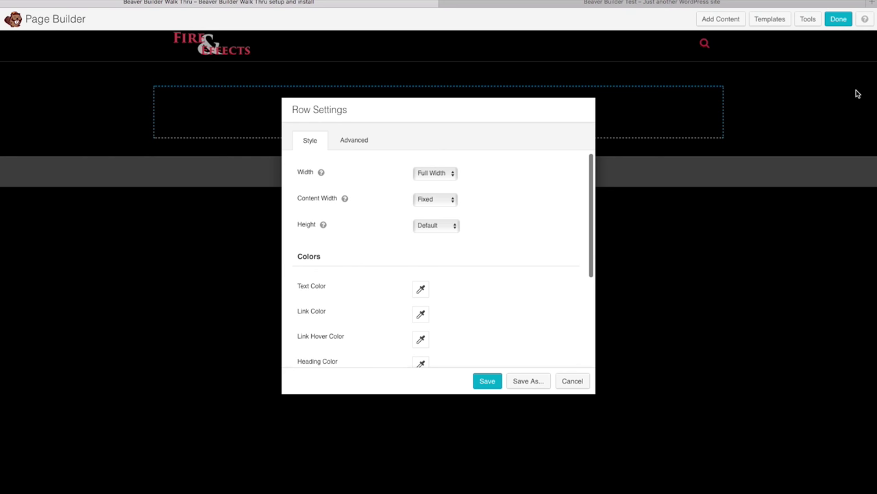
{"action": "scroll", "coordinate": [392, 245], "scroll_direction": "down", "scroll_amount": 4}
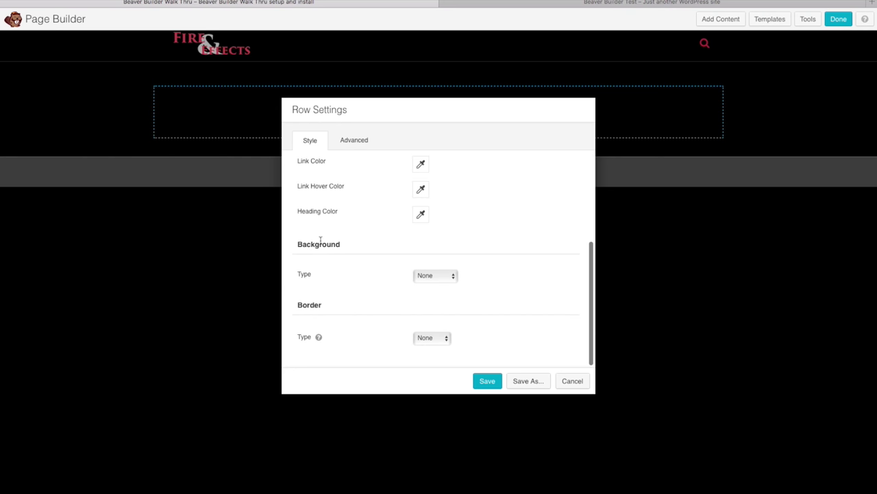
{"action": "left_click", "coordinate": [451, 276]}
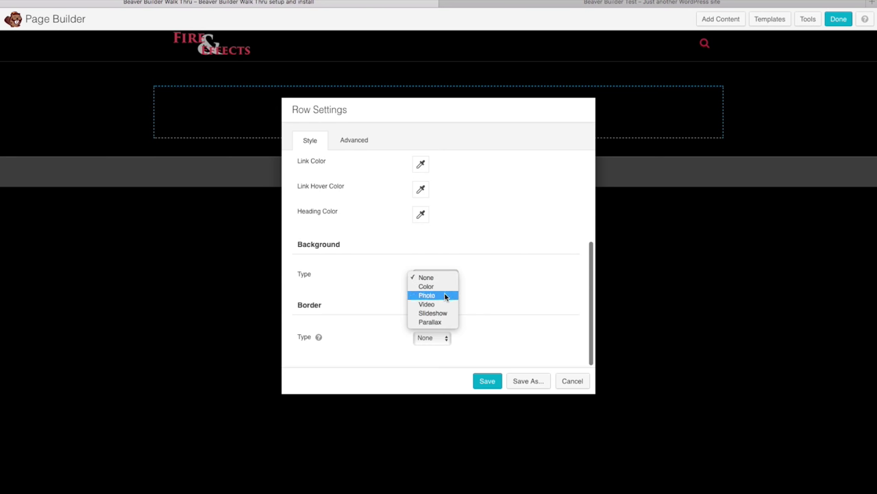
{"action": "left_click", "coordinate": [446, 295]}
{"action": "scroll", "coordinate": [497, 299], "scroll_direction": "down", "scroll_amount": 3}
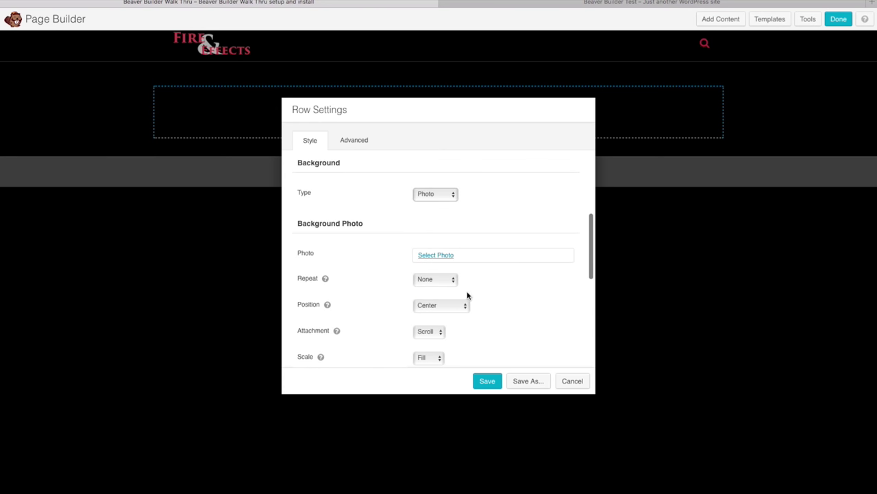
Upload firecobra_wide-1440.jpg, use it as the row's background photo and save the row settings
{"action": "left_click", "coordinate": [440, 256]}
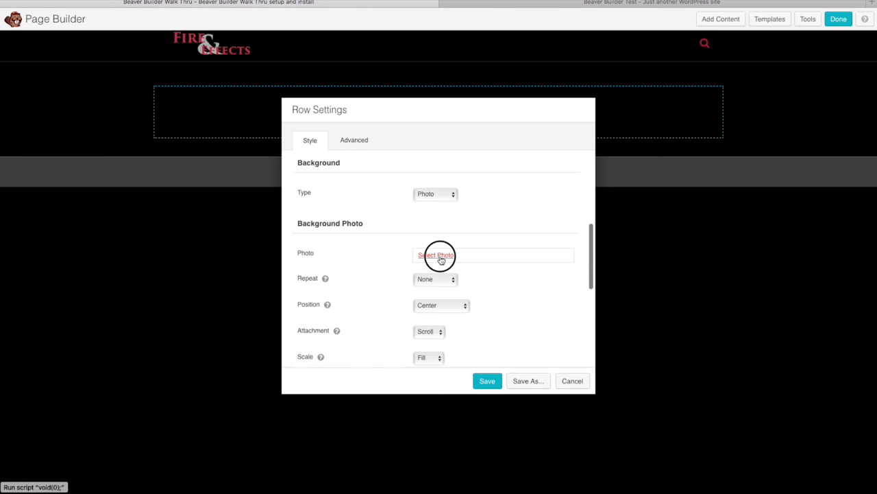
{"action": "left_click", "coordinate": [438, 237]}
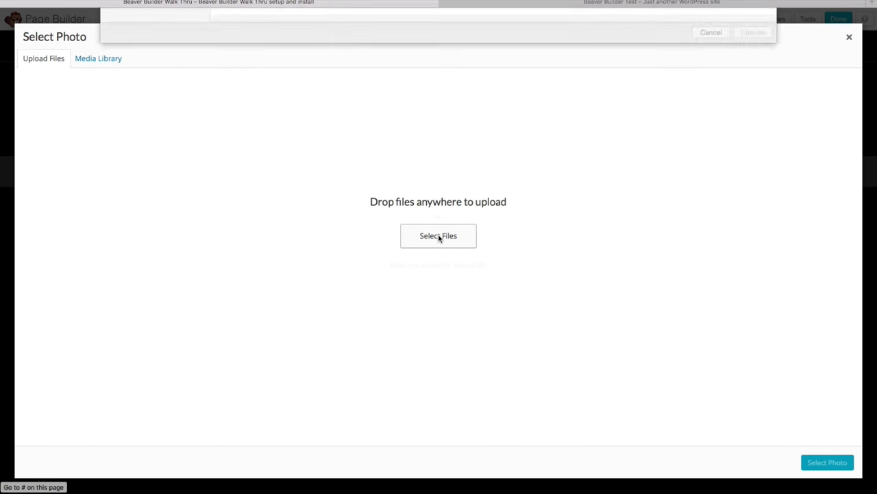
{"action": "double_click", "coordinate": [294, 137]}
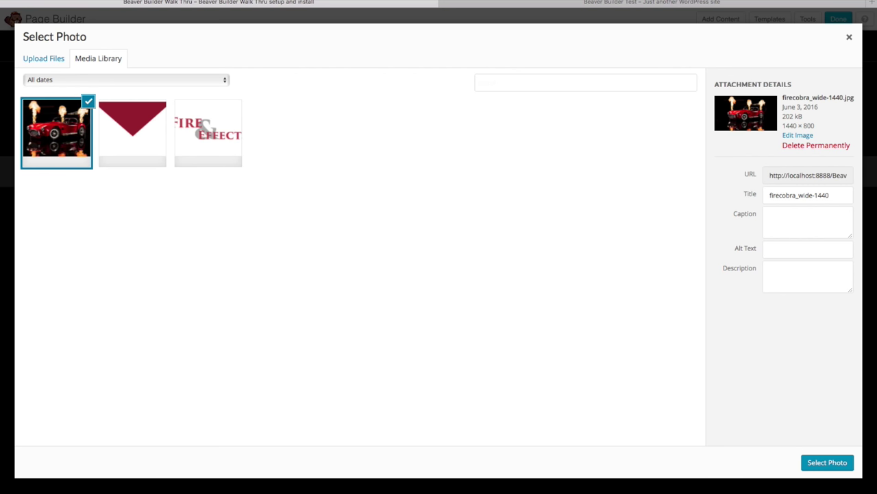
{"action": "left_click", "coordinate": [830, 463]}
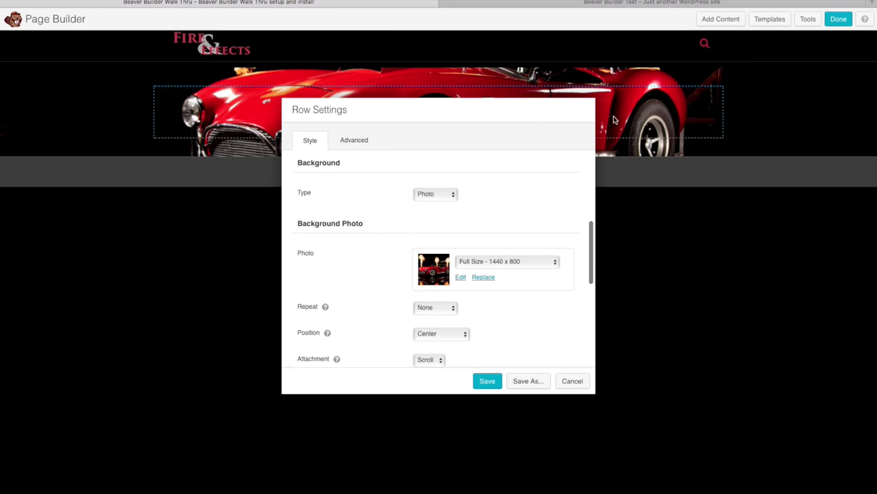
{"action": "left_click_drag", "start_coordinate": [460, 110], "coordinate": [673, 201]}
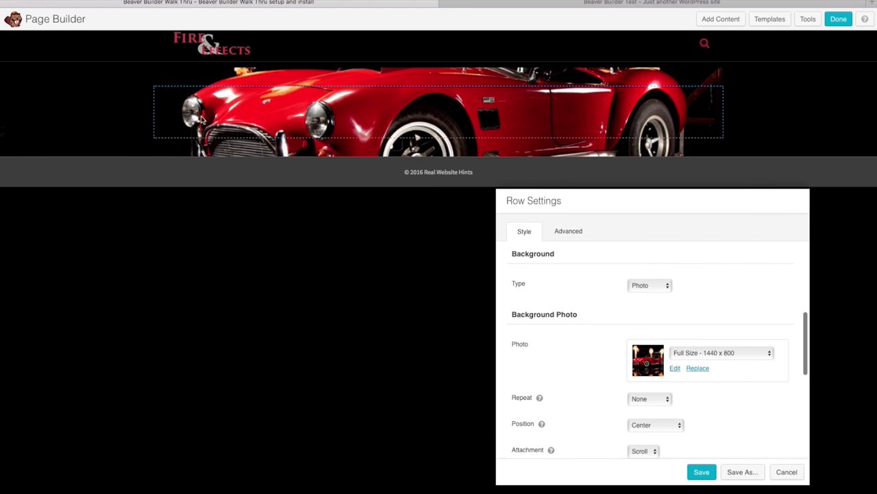
{"action": "left_click", "coordinate": [699, 474]}
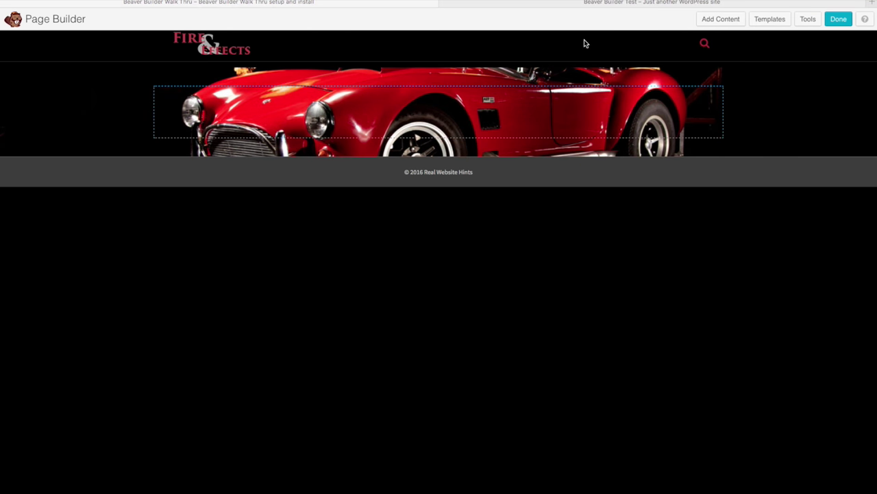
Add a Heading module to the photo row with the text "Fire & Effects"
{"action": "left_click", "coordinate": [720, 20]}
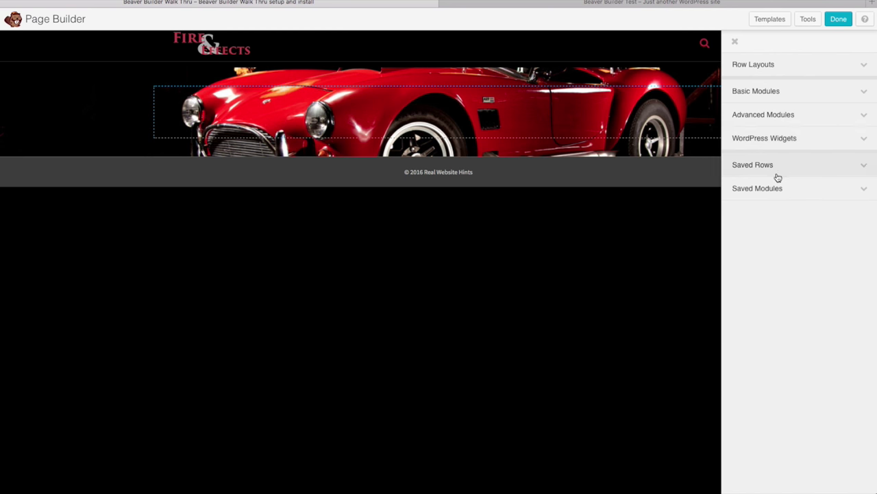
{"action": "left_click", "coordinate": [770, 100]}
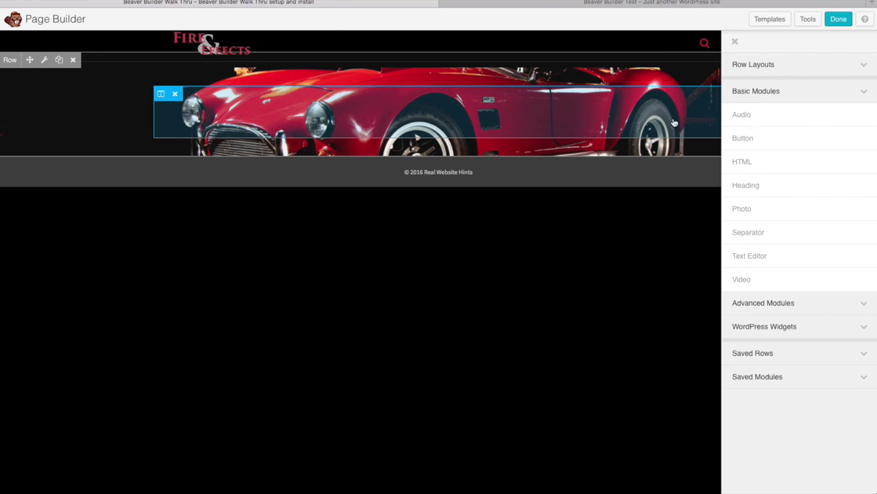
{"action": "left_click_drag", "start_coordinate": [756, 188], "coordinate": [348, 129]}
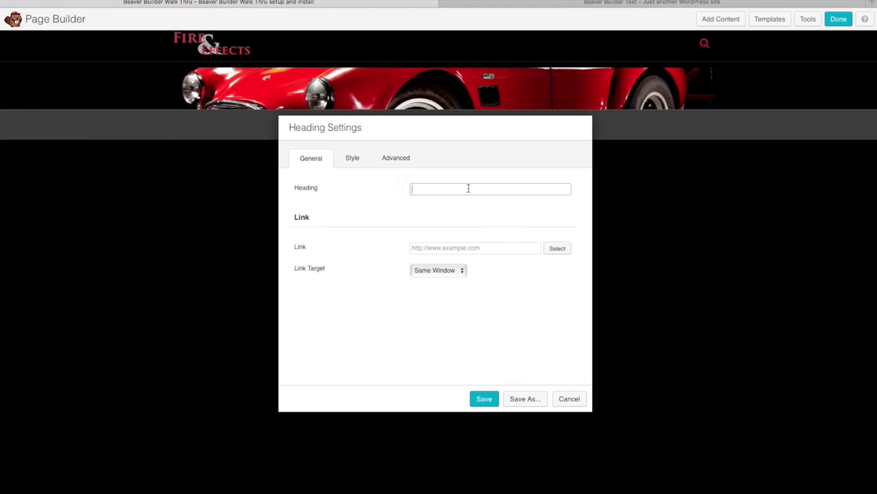
{"action": "type", "text": "F"}
{"action": "key", "text": "Tab"}
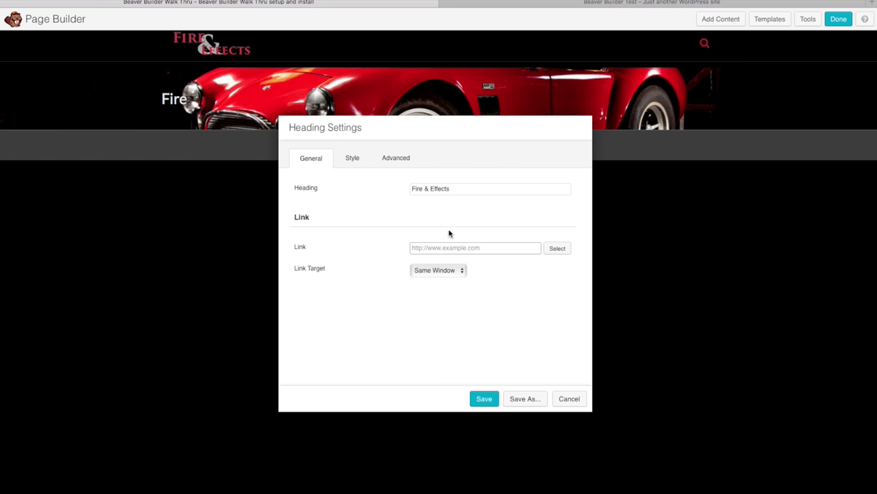
Center the Fire & Effects heading and set its HTML tag to h1
{"action": "left_click", "coordinate": [357, 161]}
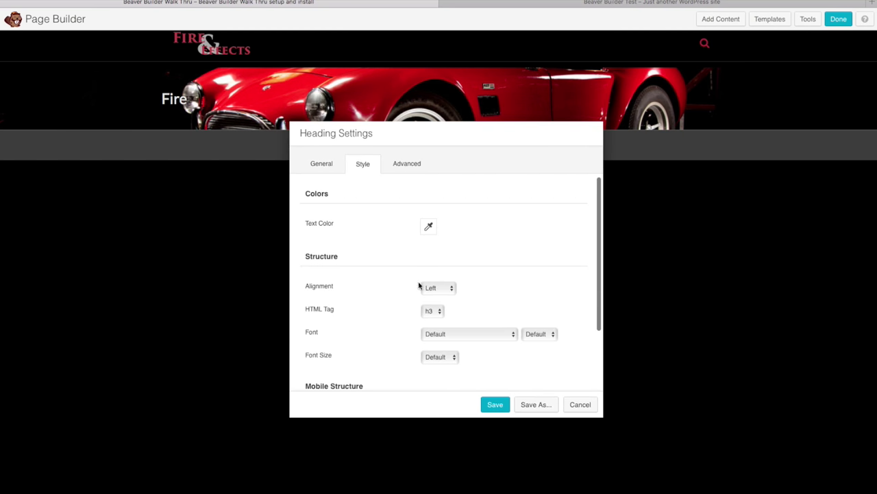
{"action": "left_click", "coordinate": [450, 288]}
{"action": "left_click", "coordinate": [447, 299]}
{"action": "left_click", "coordinate": [441, 311]}
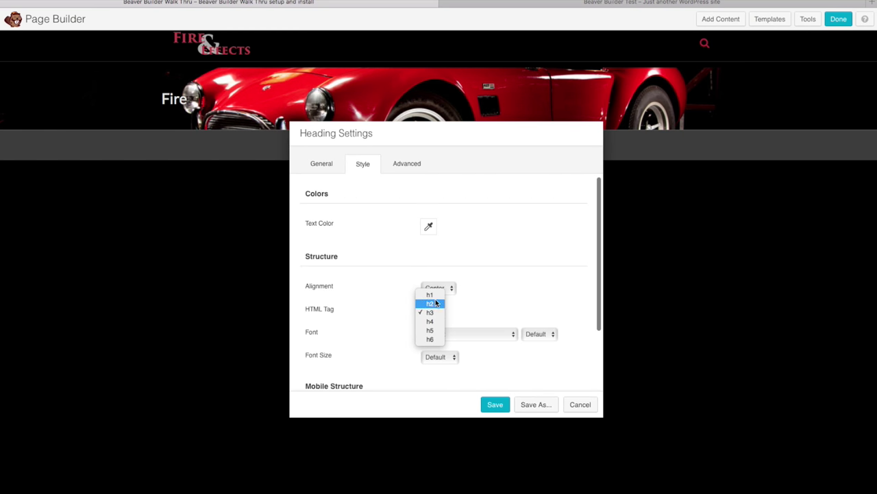
{"action": "left_click", "coordinate": [432, 295]}
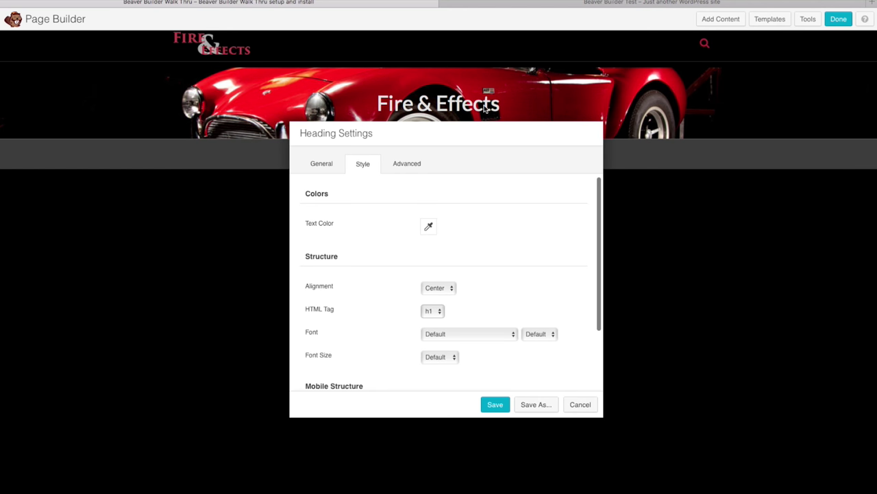
Give the heading a custom font size of 150 px and save the heading settings
{"action": "left_click_drag", "start_coordinate": [464, 133], "coordinate": [474, 186]}
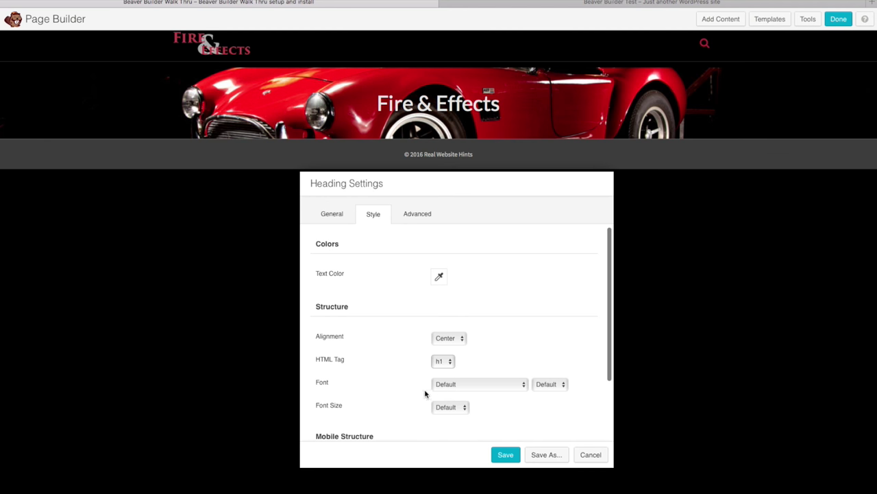
{"action": "scroll", "coordinate": [438, 387], "scroll_direction": "down", "scroll_amount": 1}
{"action": "left_click", "coordinate": [465, 387]}
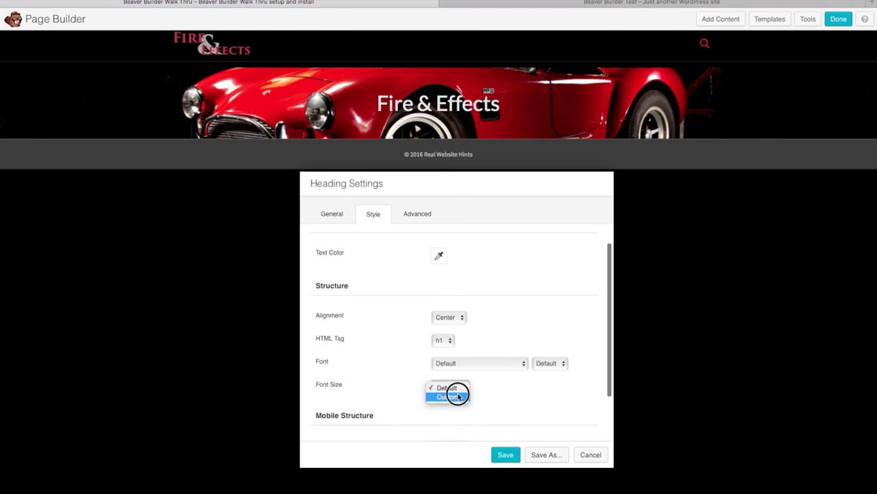
{"action": "left_click", "coordinate": [458, 395]}
{"action": "double_click", "coordinate": [441, 407]}
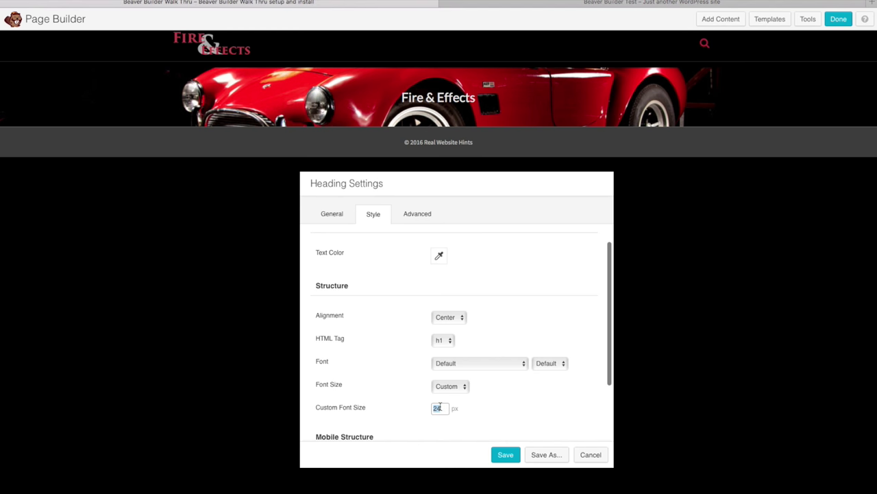
{"action": "type", "text": "105"}
{"action": "key", "text": "BackSpace"}
{"action": "key", "text": "BackSpace"}
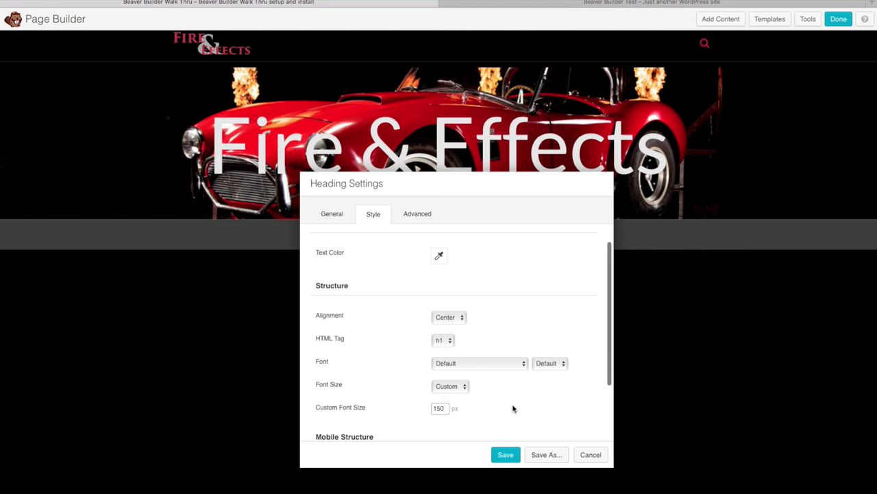
{"action": "scroll", "coordinate": [493, 342], "scroll_direction": "up", "scroll_amount": 1}
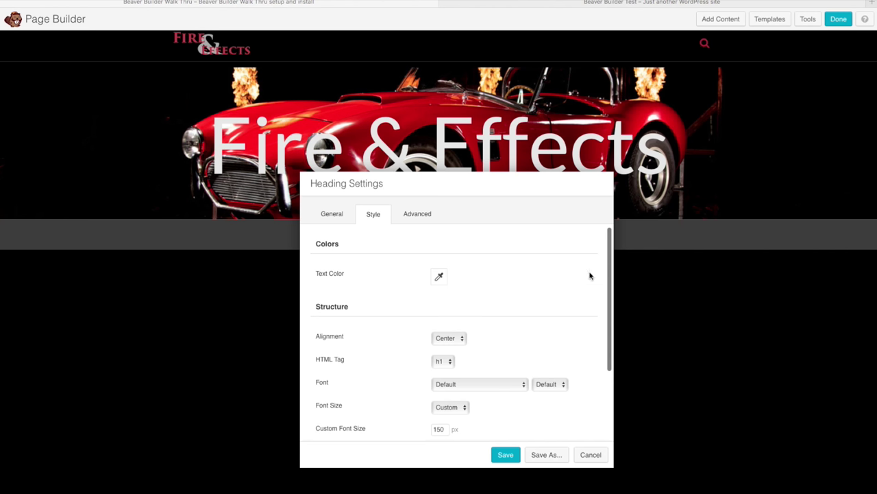
{"action": "left_click", "coordinate": [506, 456]}
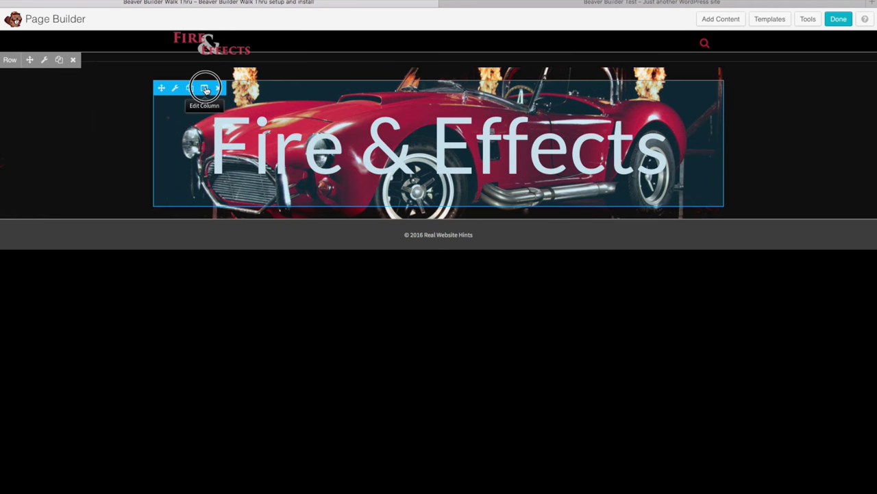
Open the settings of the column holding the heading and set its background color to dark grey #161616
{"action": "mouse_move", "coordinate": [206, 89]}
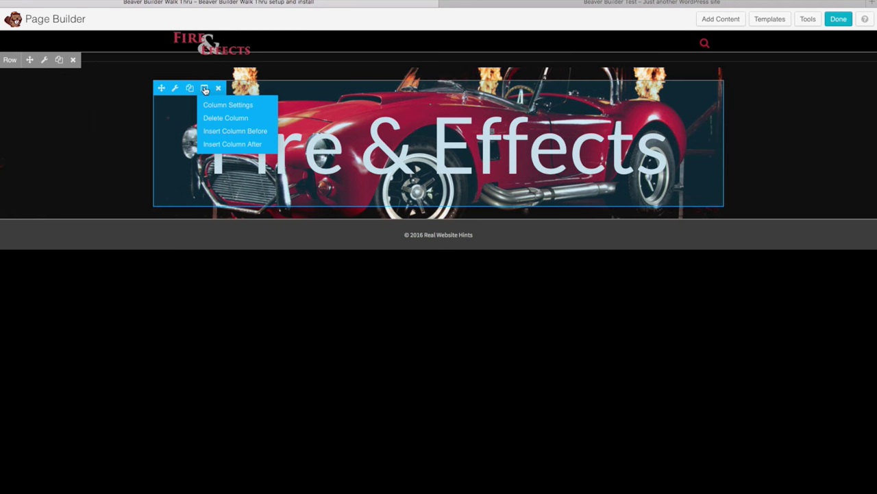
{"action": "left_click", "coordinate": [214, 105]}
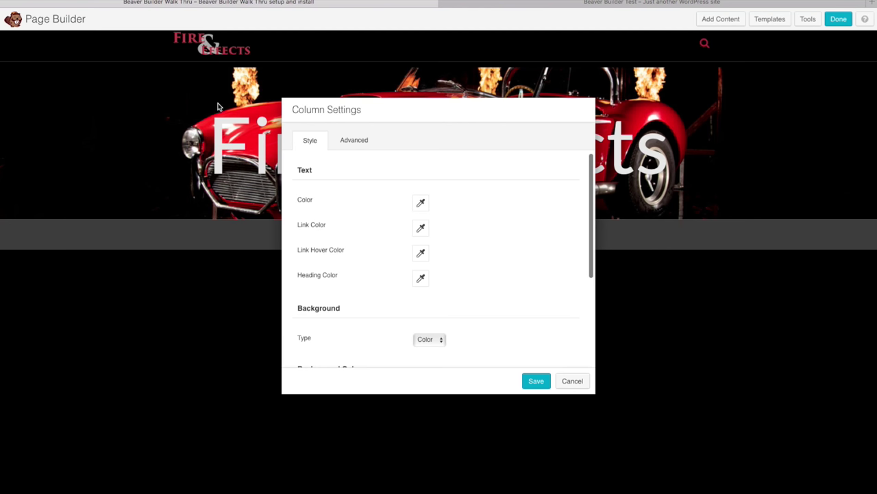
{"action": "scroll", "coordinate": [388, 243], "scroll_direction": "down", "scroll_amount": 2}
{"action": "scroll", "coordinate": [412, 260], "scroll_direction": "down", "scroll_amount": 1}
{"action": "left_click", "coordinate": [421, 280]}
{"action": "left_click_drag", "start_coordinate": [411, 404], "coordinate": [410, 400]}
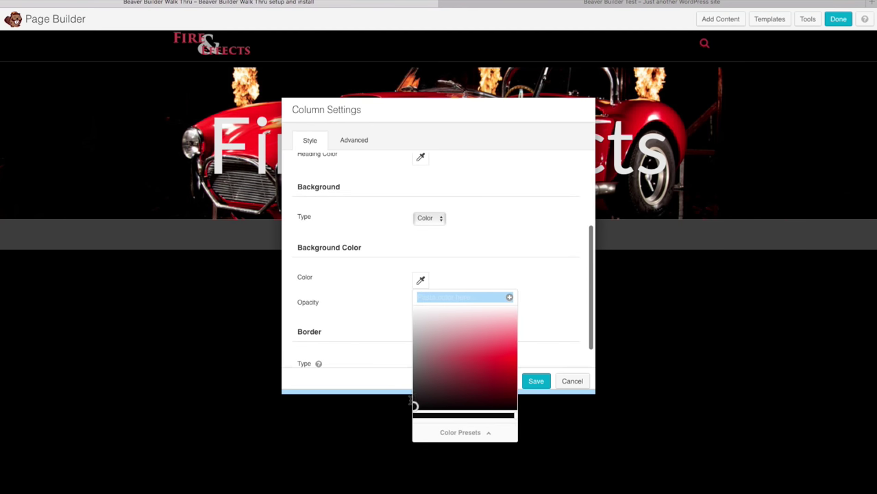
{"action": "left_click", "coordinate": [412, 401]}
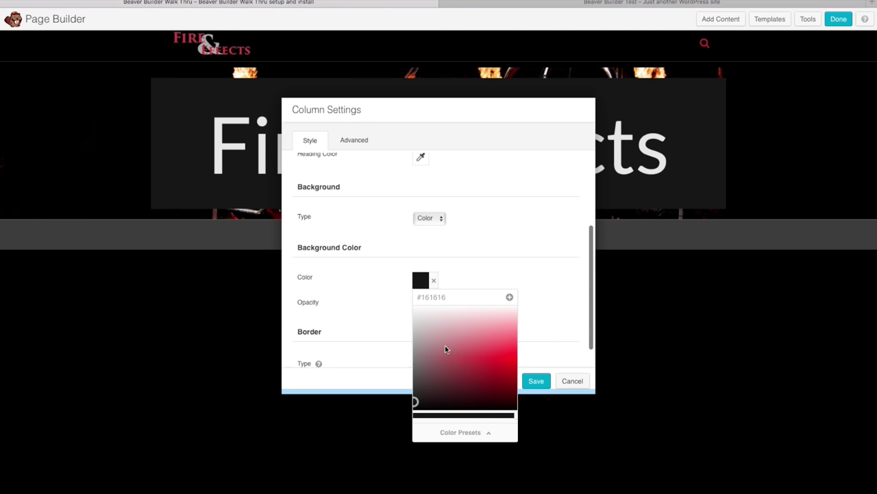
{"action": "left_click", "coordinate": [548, 288]}
{"action": "left_click_drag", "start_coordinate": [449, 129], "coordinate": [657, 263]}
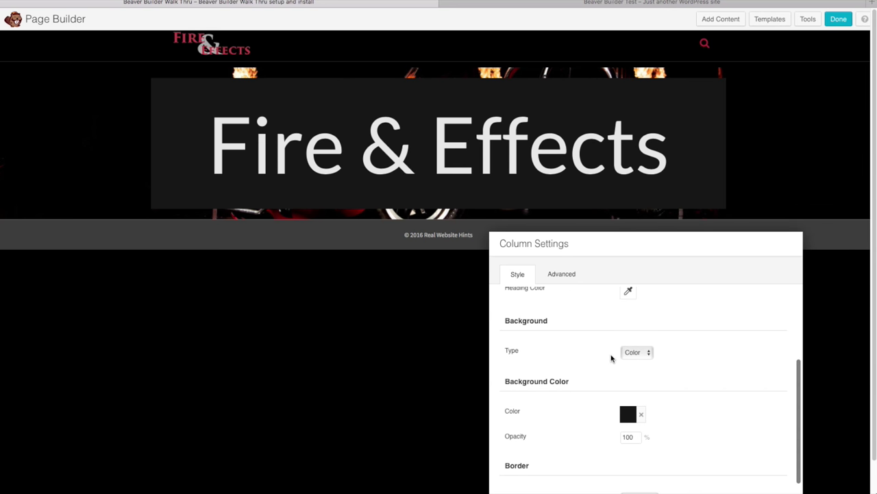
Set the column background's opacity to 75%, darken its color to near black and save the column settings
{"action": "double_click", "coordinate": [629, 437]}
{"action": "type", "text": "50"}
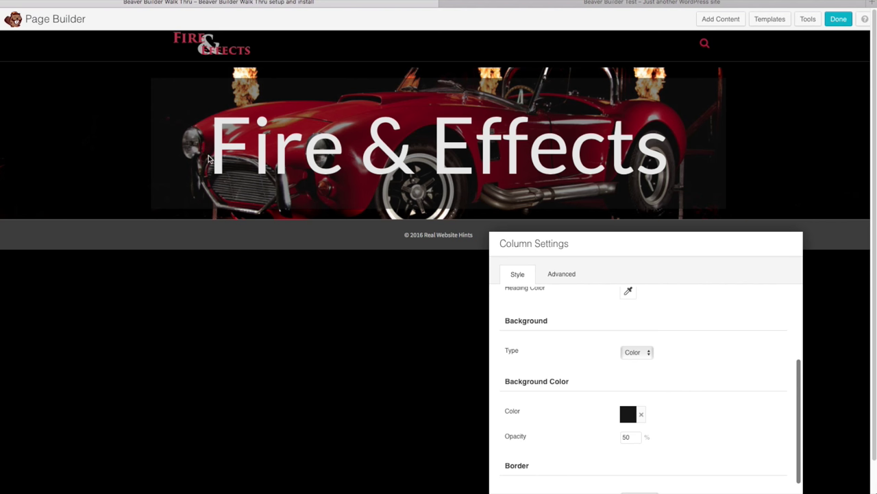
{"action": "double_click", "coordinate": [635, 436]}
{"action": "type", "text": "75"}
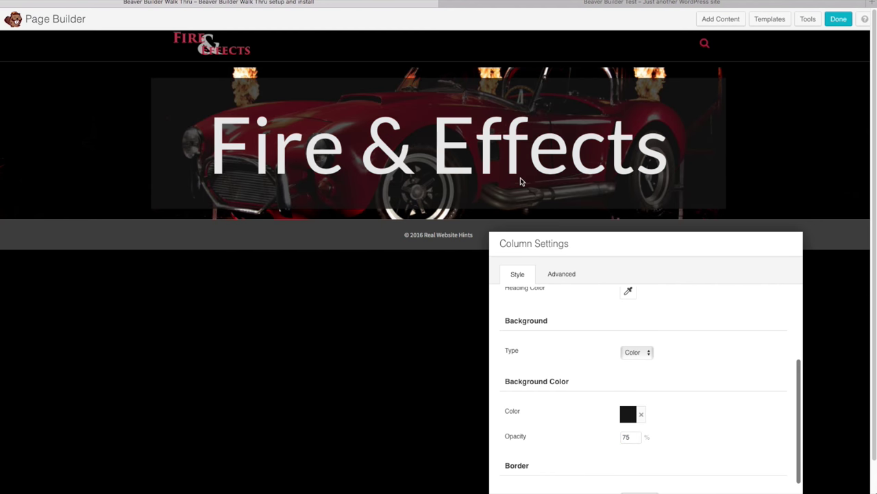
{"action": "left_click", "coordinate": [624, 415]}
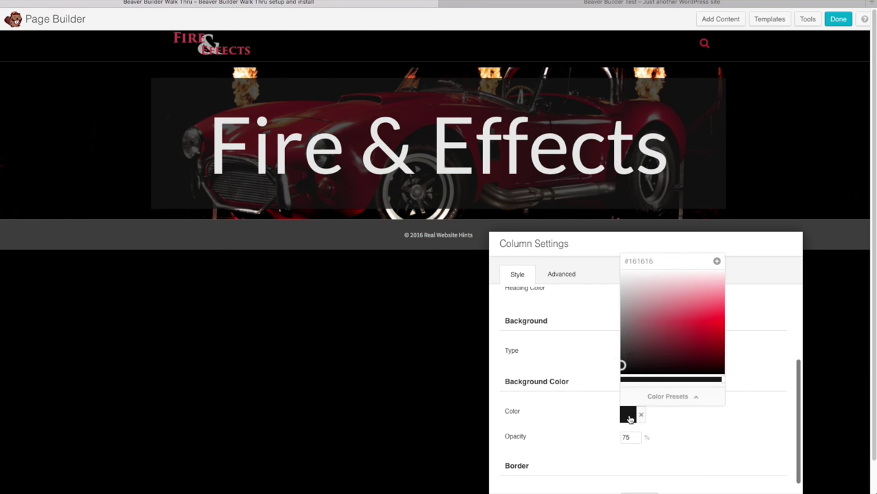
{"action": "left_click", "coordinate": [621, 370]}
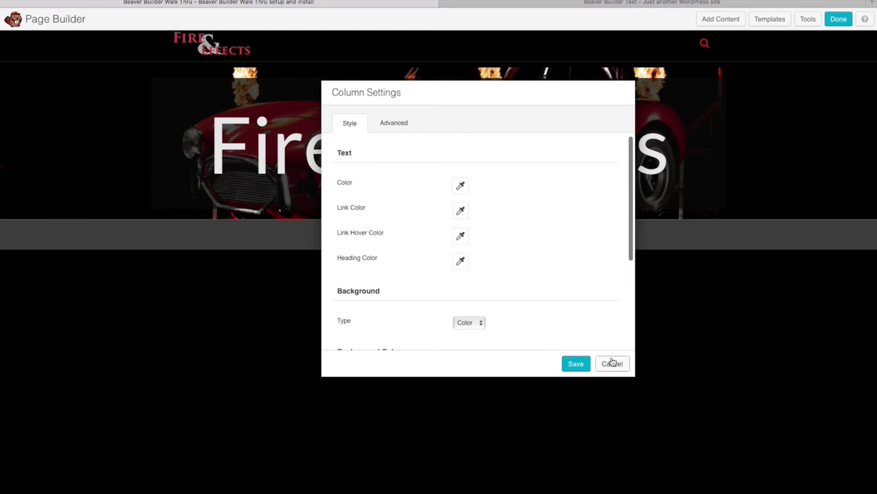
{"action": "left_click", "coordinate": [570, 364]}
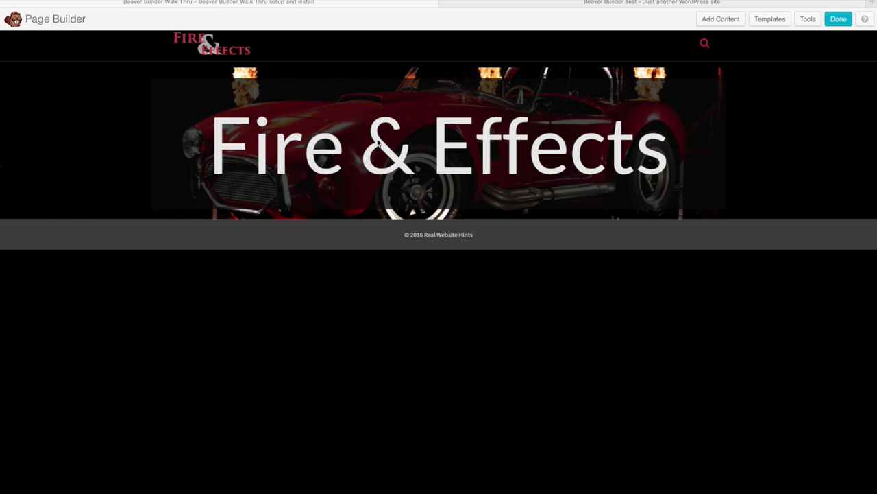
Add a separator module below the Fire & Effects heading and set its height to 15 px
{"action": "left_click", "coordinate": [721, 20]}
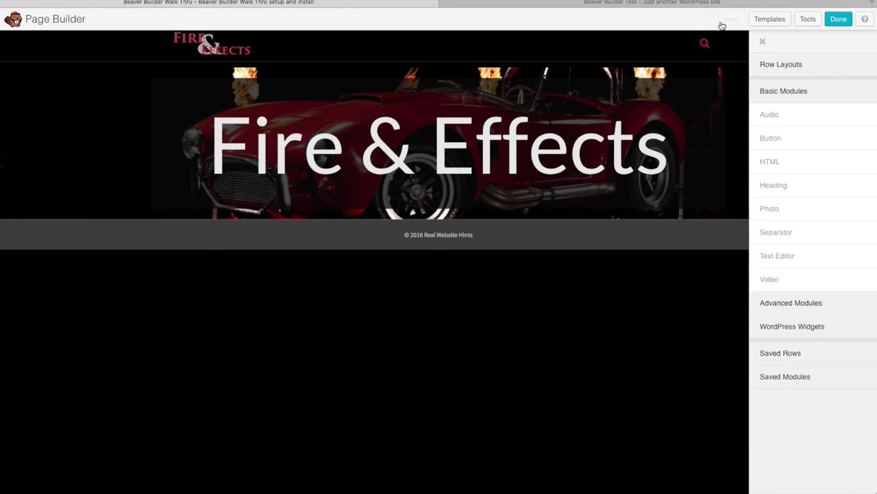
{"action": "left_click_drag", "start_coordinate": [789, 232], "coordinate": [387, 259]}
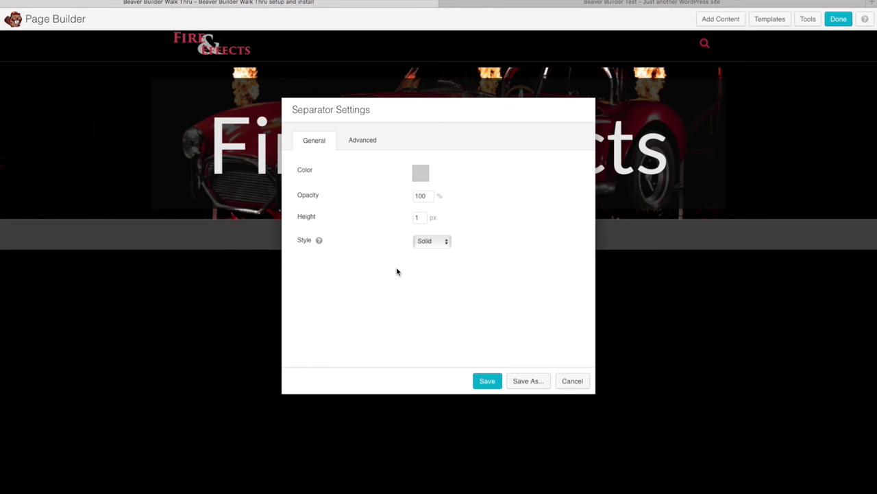
{"action": "double_click", "coordinate": [419, 216]}
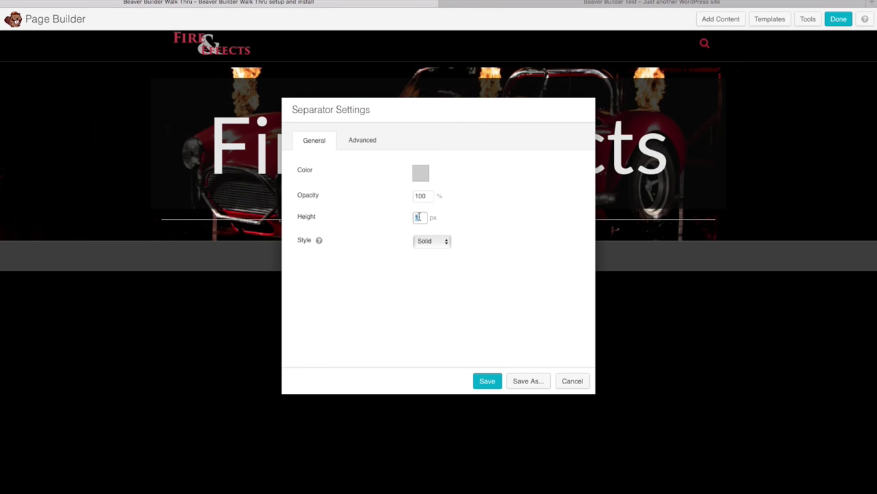
{"action": "type", "text": "15"}
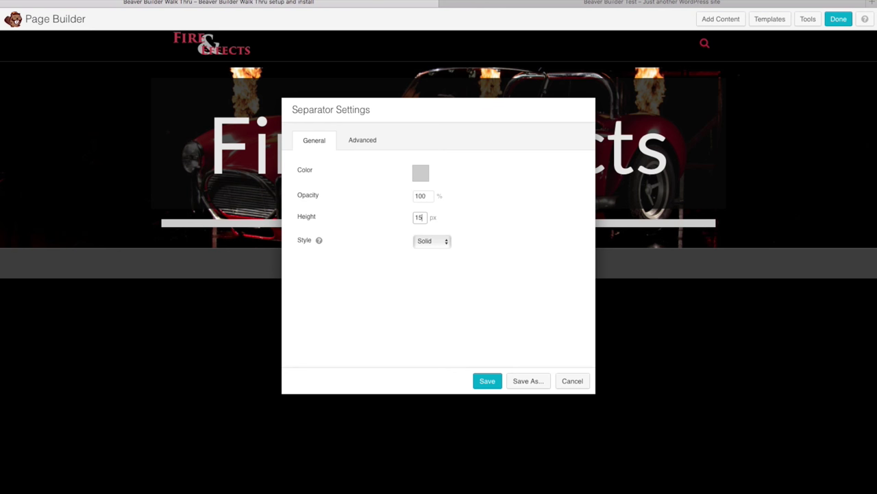
{"action": "double_click", "coordinate": [422, 195]}
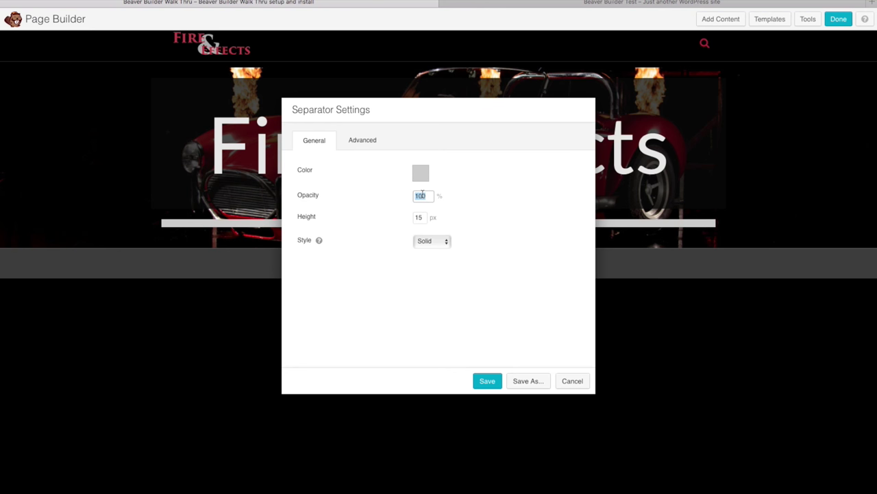
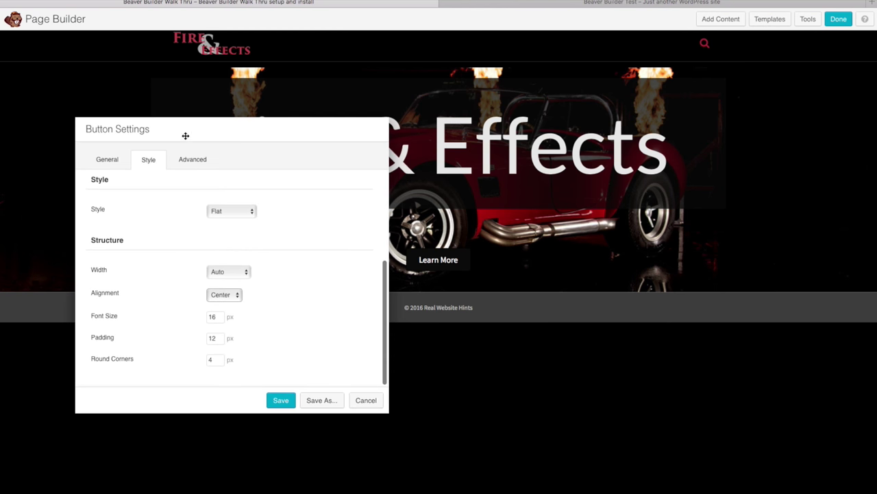
Set the Learn More button's font size to 50 px and save the button settings
{"action": "double_click", "coordinate": [219, 316]}
{"action": "type", "text": "50"}
{"action": "left_click_drag", "start_coordinate": [274, 129], "coordinate": [207, 142]}
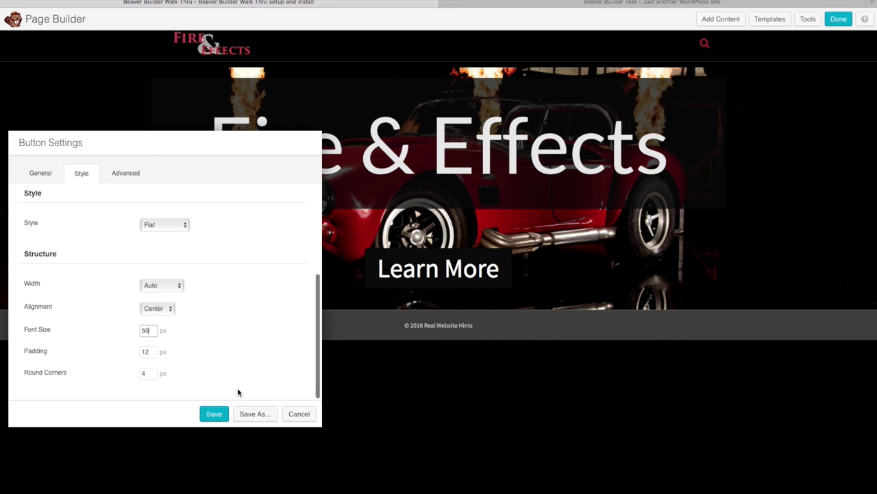
{"action": "left_click", "coordinate": [214, 414]}
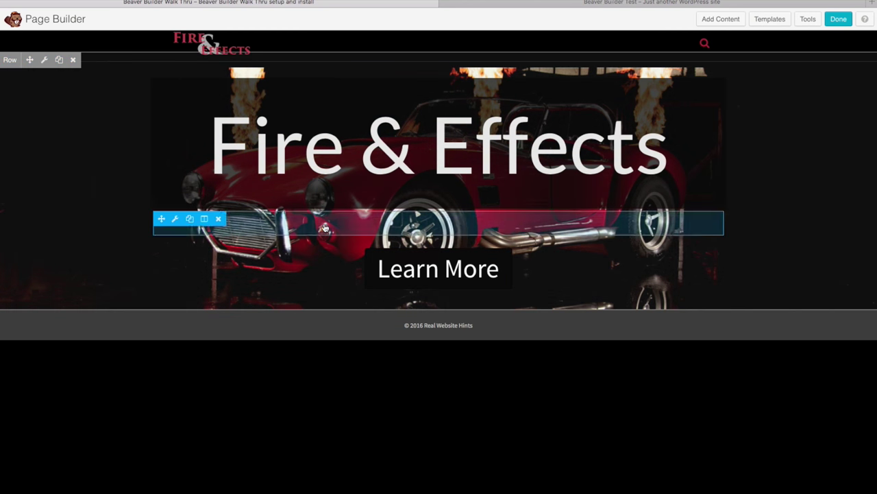
Add an icon module below the Learn More button and choose the downward chevron from the Font Awesome icons
{"action": "mouse_move", "coordinate": [417, 289]}
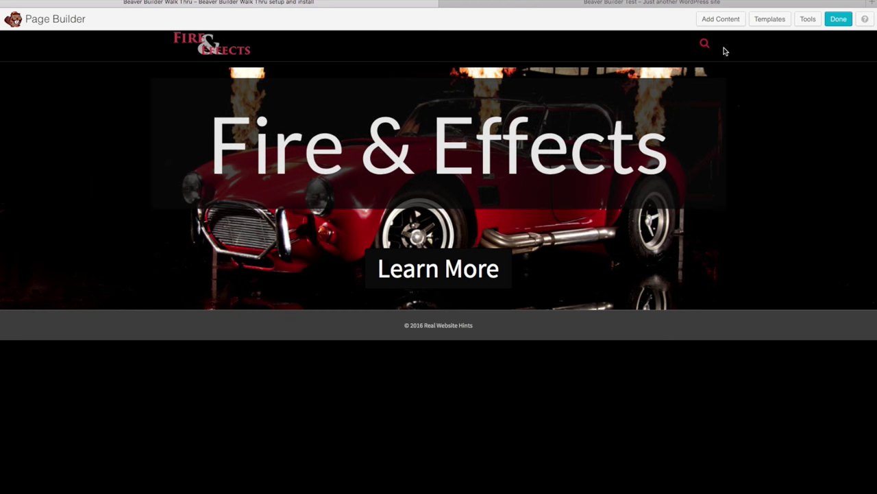
{"action": "left_click", "coordinate": [715, 20]}
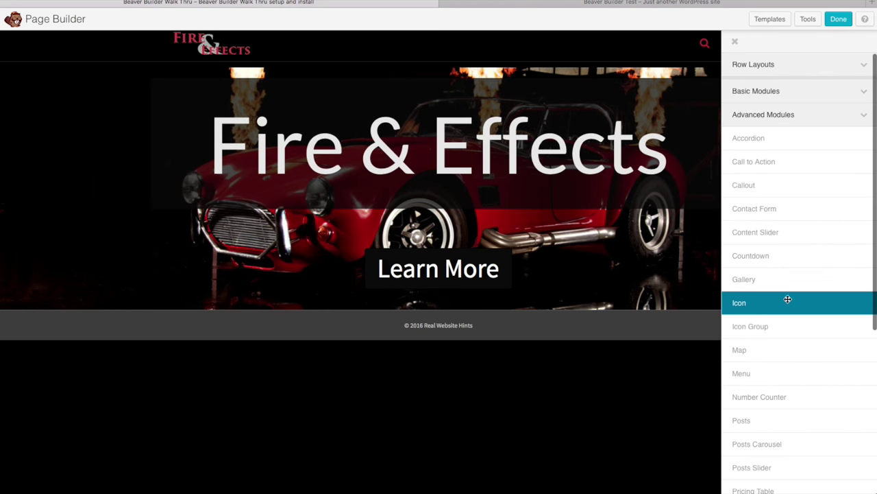
{"action": "left_click_drag", "start_coordinate": [757, 312], "coordinate": [416, 341]}
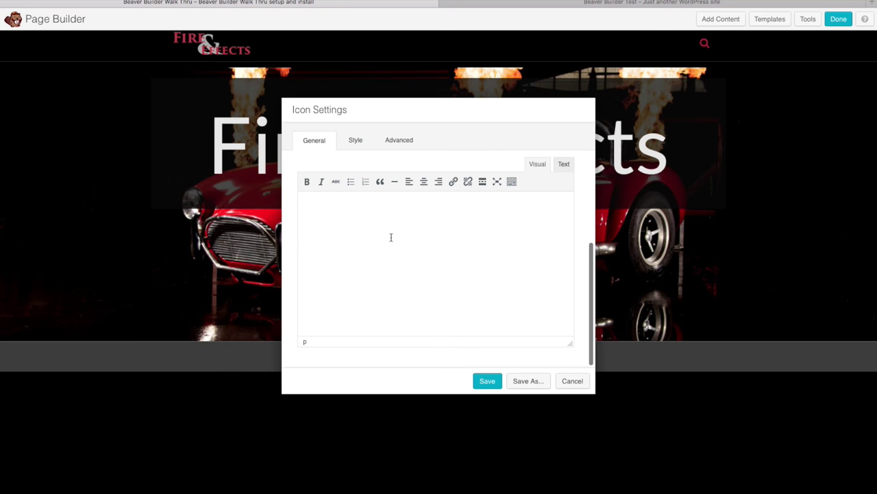
{"action": "scroll", "coordinate": [384, 247], "scroll_direction": "up", "scroll_amount": 5}
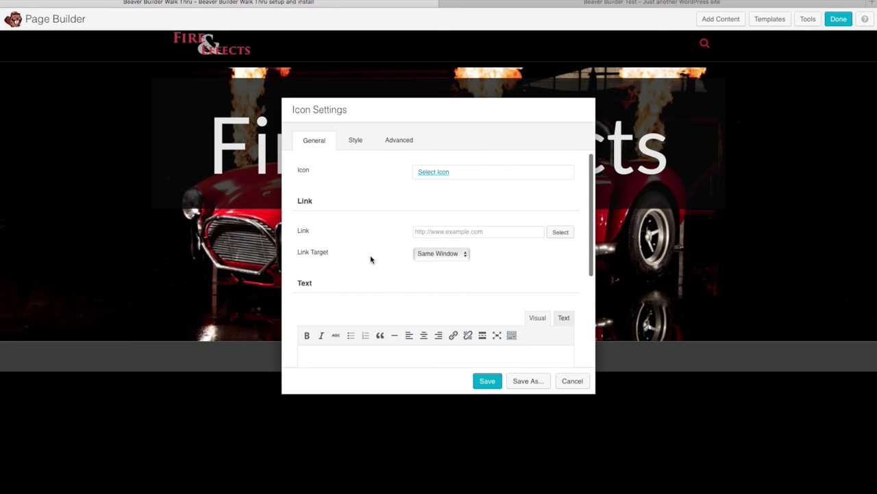
{"action": "left_click", "coordinate": [437, 176]}
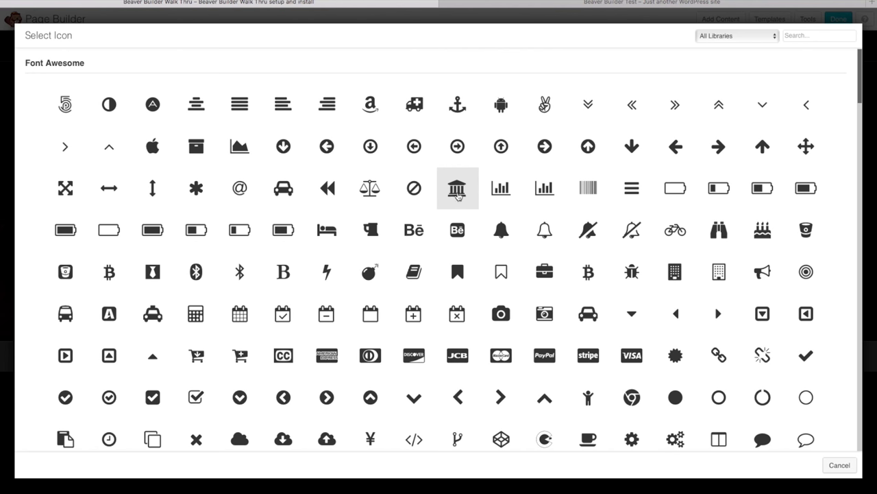
{"action": "left_click", "coordinate": [759, 106]}
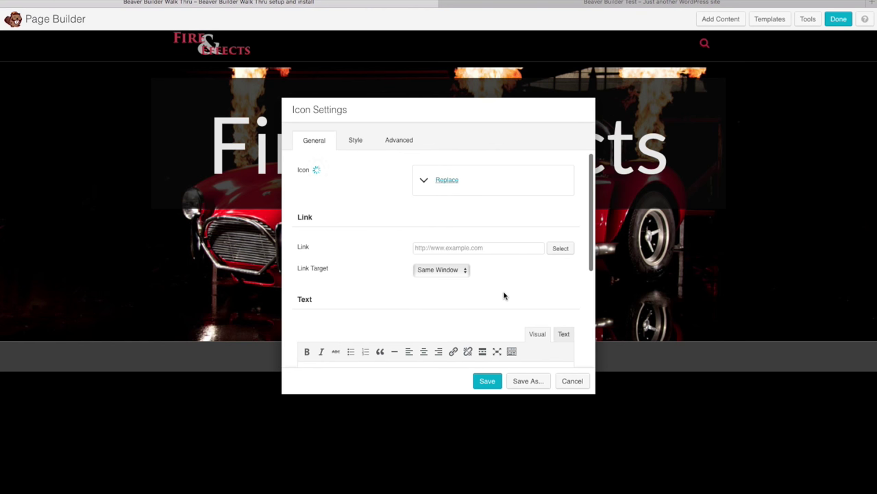
Set the chevron icon's size to 100 px, center it and save the icon settings
{"action": "left_click_drag", "start_coordinate": [425, 114], "coordinate": [582, 158]}
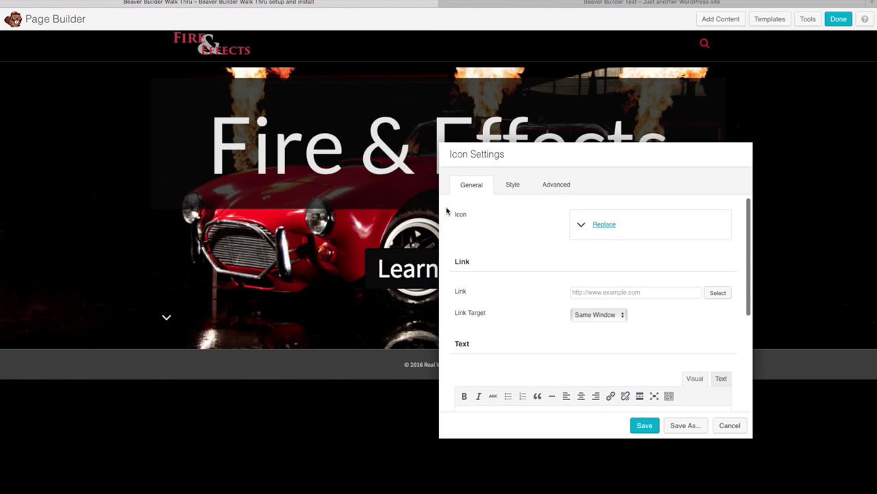
{"action": "left_click", "coordinate": [518, 190]}
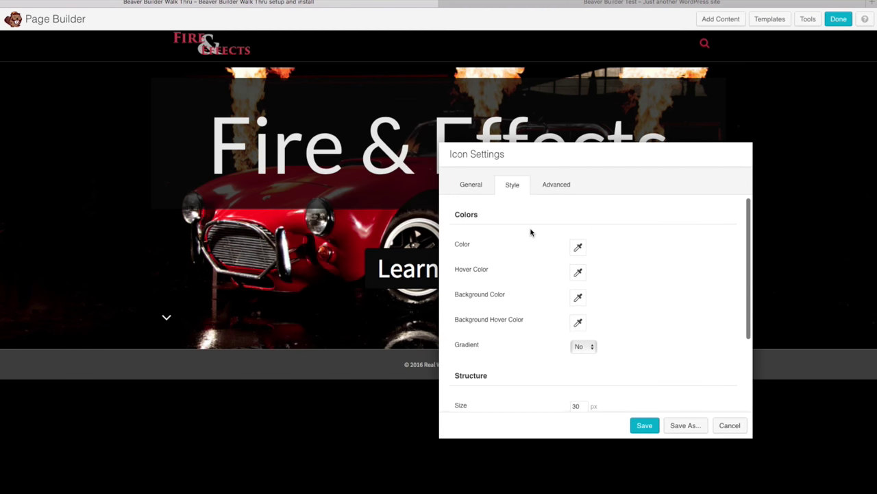
{"action": "scroll", "coordinate": [493, 333], "scroll_direction": "down", "scroll_amount": 5}
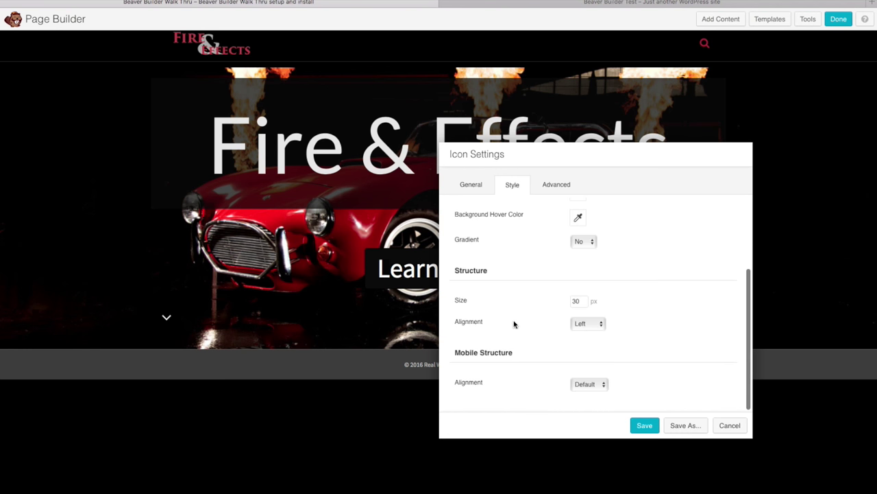
{"action": "double_click", "coordinate": [582, 303]}
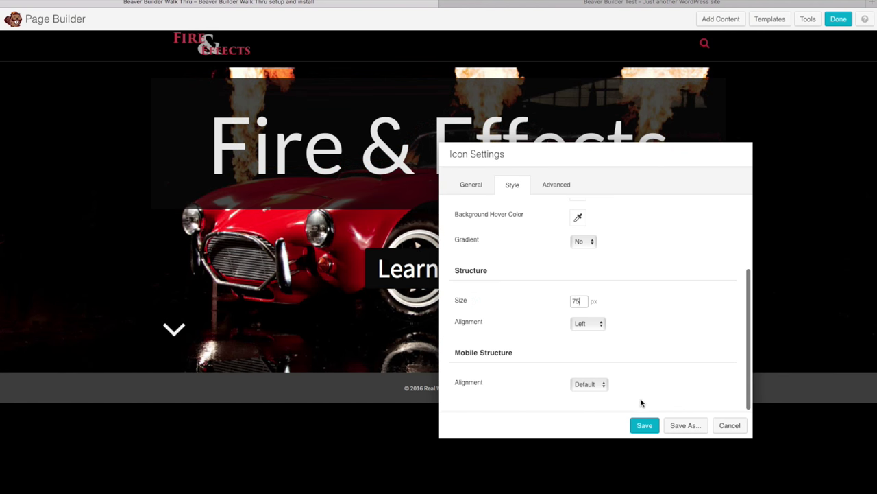
{"action": "double_click", "coordinate": [582, 304]}
{"action": "type", "text": "100"}
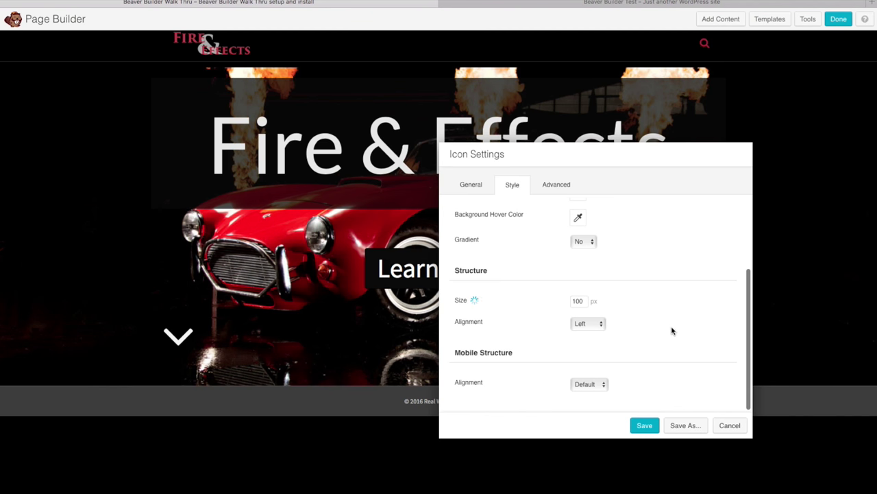
{"action": "left_click", "coordinate": [600, 324]}
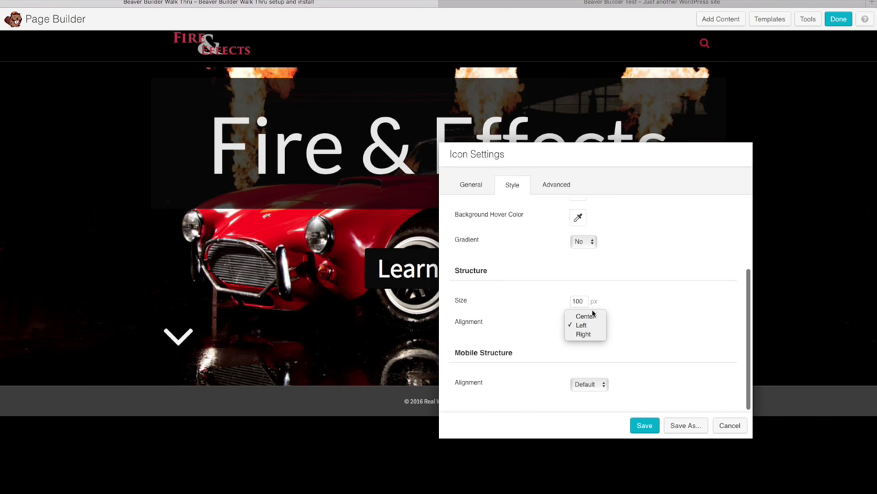
{"action": "left_click", "coordinate": [592, 314]}
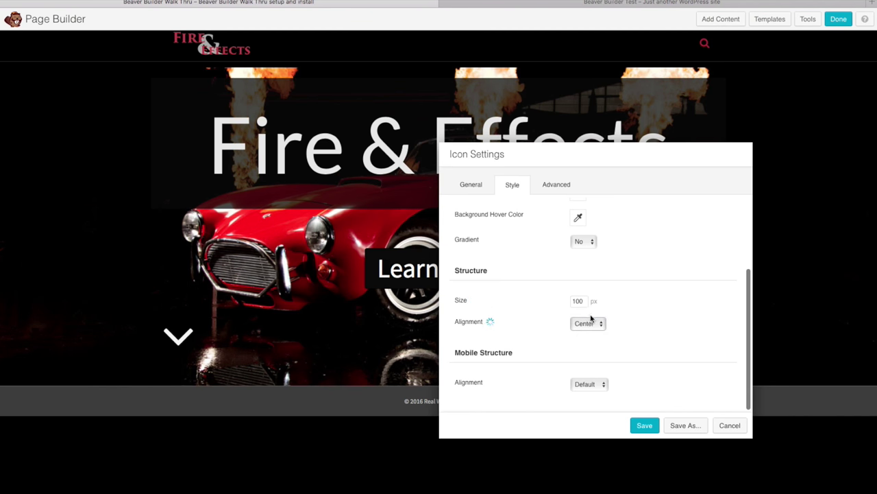
{"action": "left_click_drag", "start_coordinate": [542, 148], "coordinate": [628, 118]}
{"action": "left_click", "coordinate": [699, 386]}
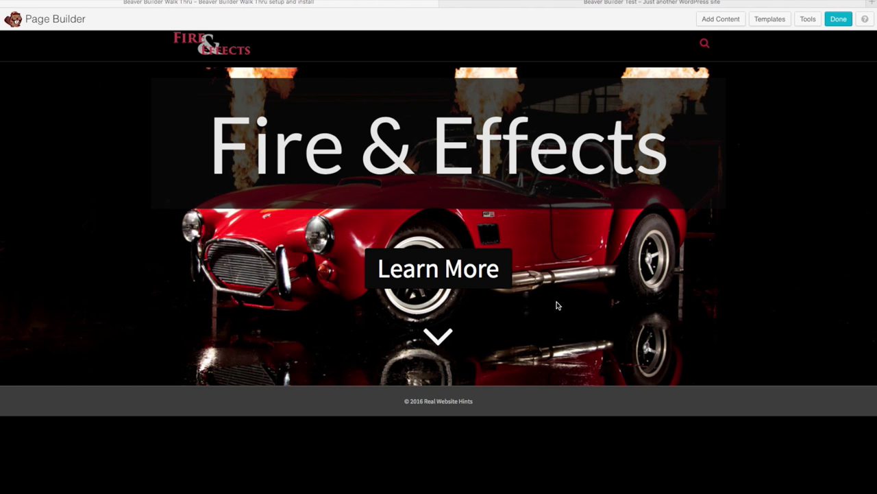
Add a one-column row below the car photo row
{"action": "left_click", "coordinate": [723, 21]}
{"action": "left_click", "coordinate": [799, 65]}
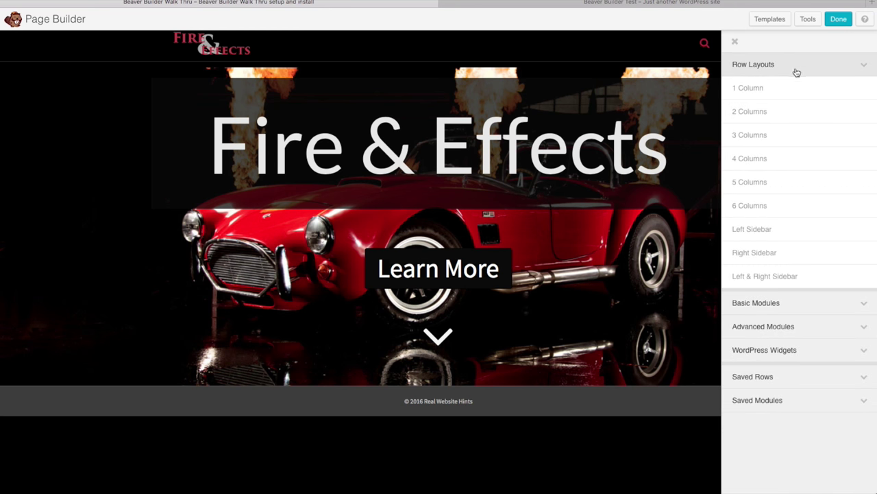
{"action": "left_click_drag", "start_coordinate": [764, 88], "coordinate": [355, 428]}
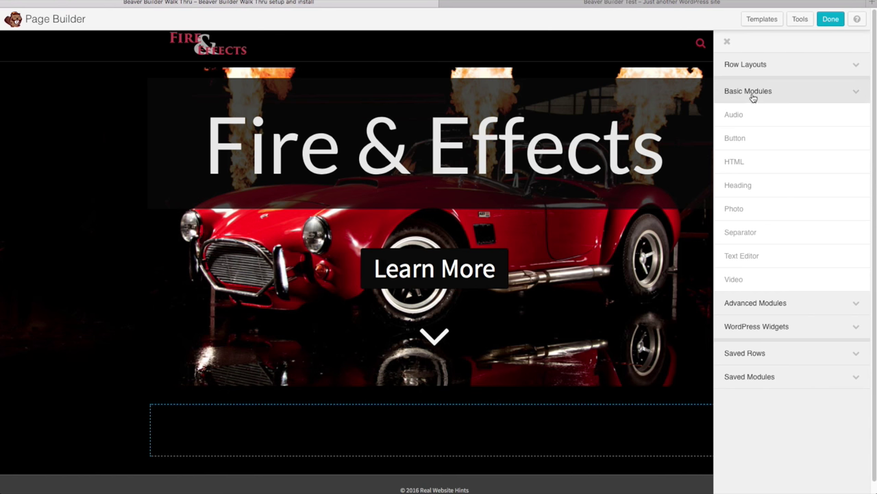
Add a heading module to the new empty row with the text "Welcome To Special Effects"
{"action": "left_click_drag", "start_coordinate": [740, 114], "coordinate": [745, 115]}
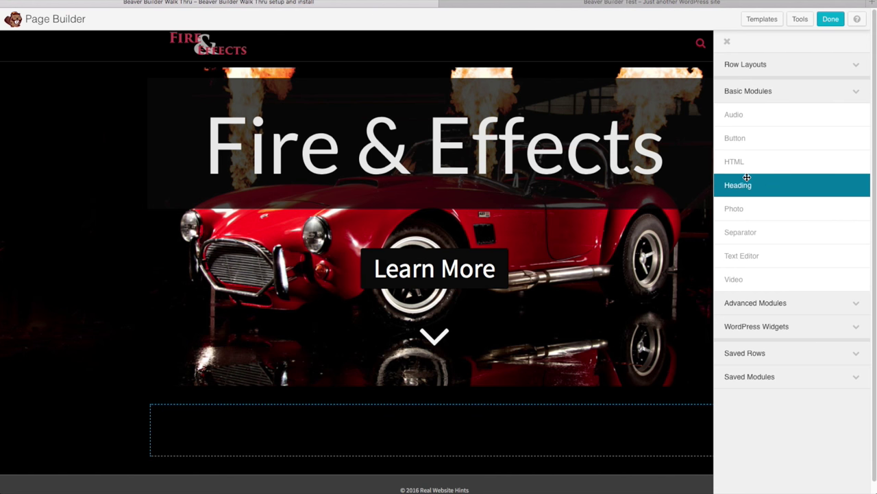
{"action": "left_click_drag", "start_coordinate": [744, 185], "coordinate": [373, 443]}
{"action": "left_click", "coordinate": [434, 169]}
{"action": "type", "text": "Welcome To Special Effects"}
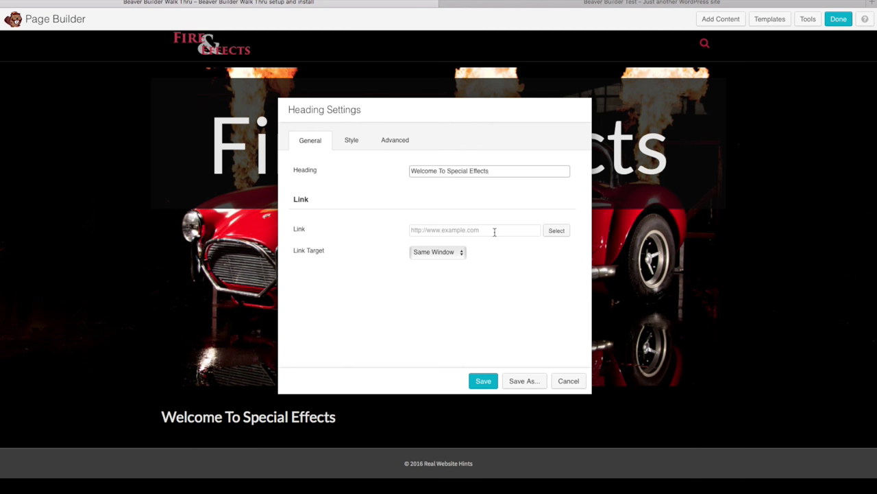
Center the Welcome To Special Effects heading, set its HTML tag to h1 and save the heading settings
{"action": "left_click", "coordinate": [352, 143]}
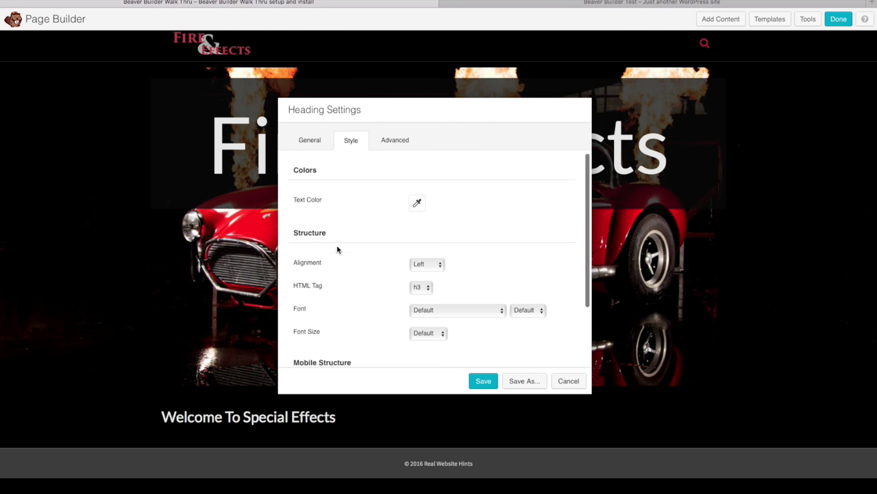
{"action": "scroll", "coordinate": [356, 283], "scroll_direction": "down", "scroll_amount": 1}
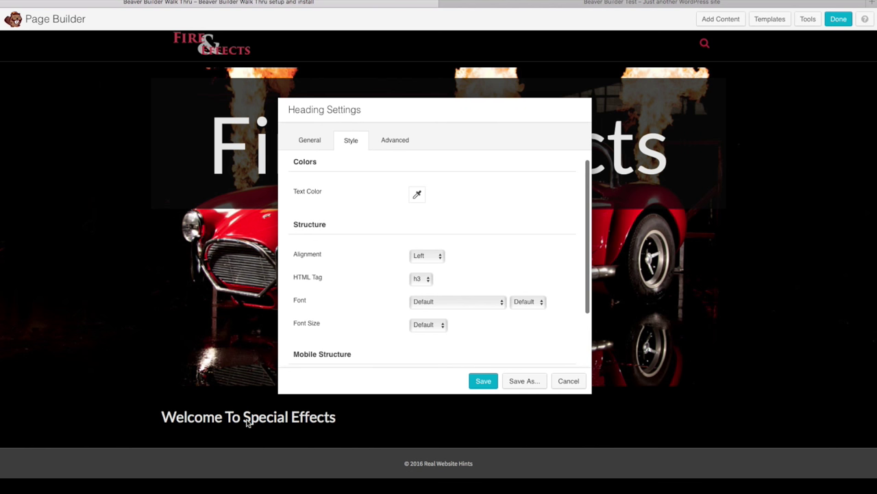
{"action": "scroll", "coordinate": [370, 268], "scroll_direction": "down", "scroll_amount": 5}
{"action": "left_click", "coordinate": [427, 208]}
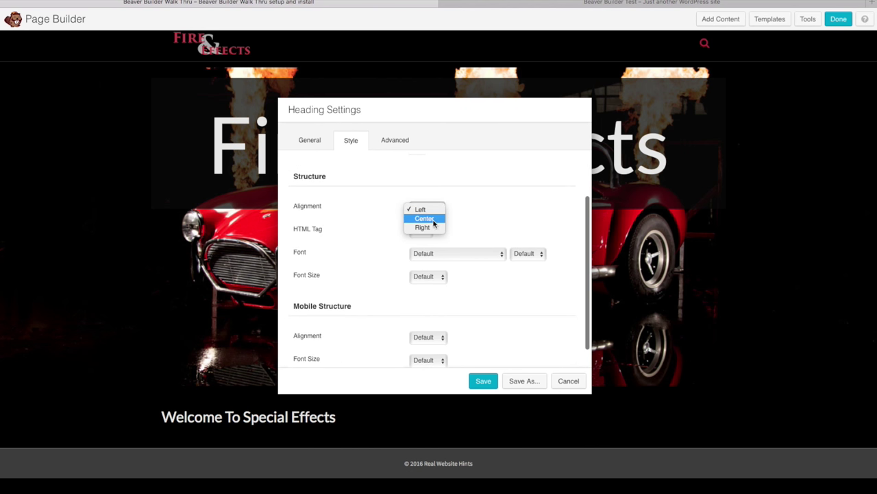
{"action": "left_click", "coordinate": [433, 221]}
{"action": "left_click", "coordinate": [429, 232]}
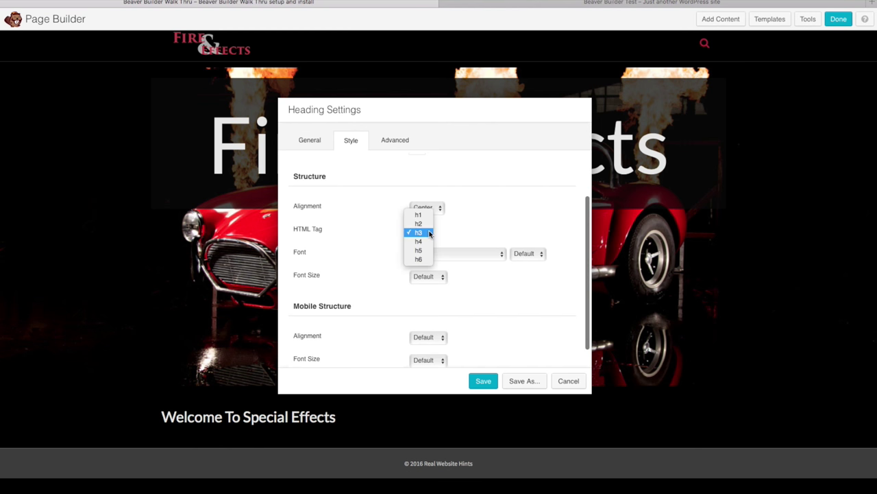
{"action": "left_click", "coordinate": [420, 216]}
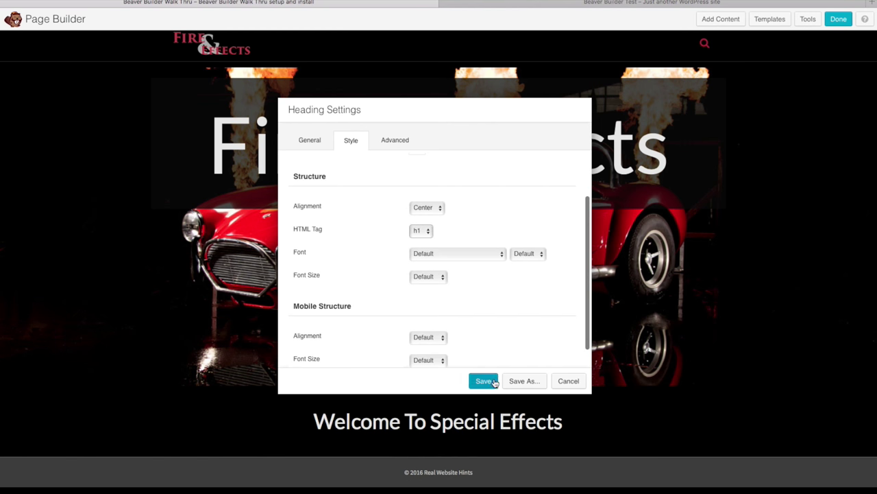
{"action": "left_click", "coordinate": [484, 381]}
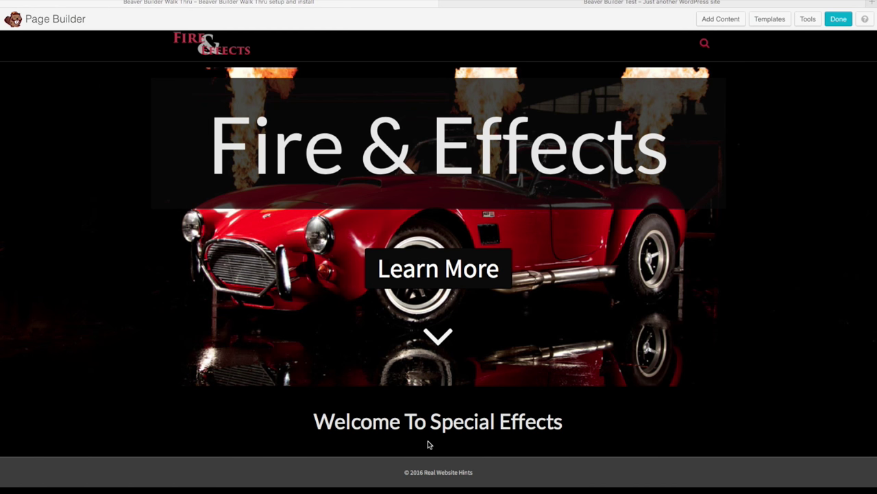
Add an icon group module below the Welcome To Special Effects heading and use the solid down caret as its first icon
{"action": "left_click", "coordinate": [730, 19]}
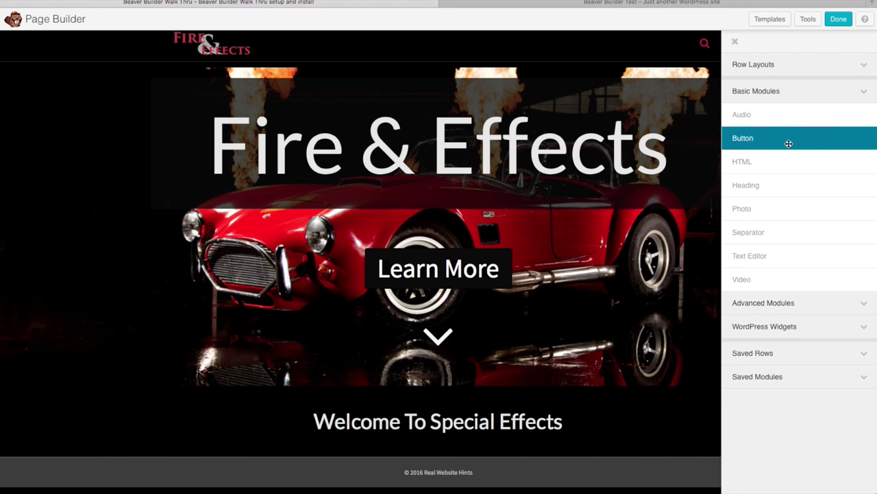
{"action": "left_click", "coordinate": [796, 305]}
{"action": "left_click_drag", "start_coordinate": [766, 325], "coordinate": [411, 474]}
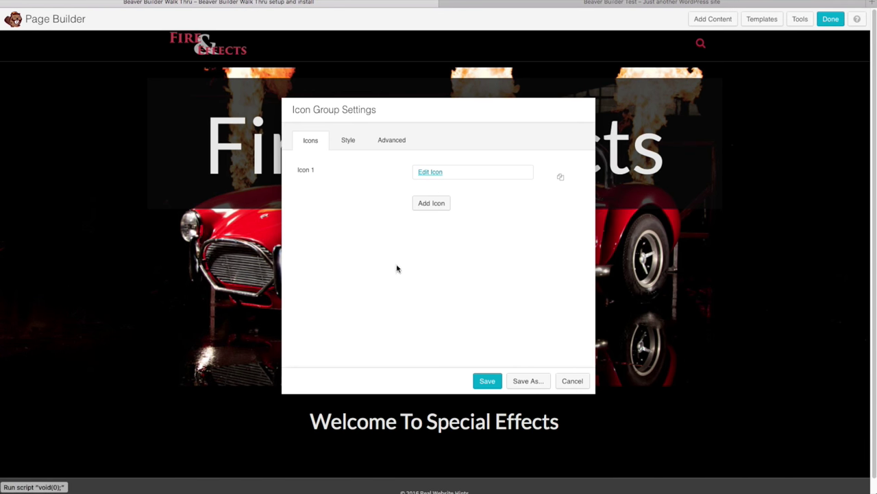
{"action": "left_click", "coordinate": [433, 174]}
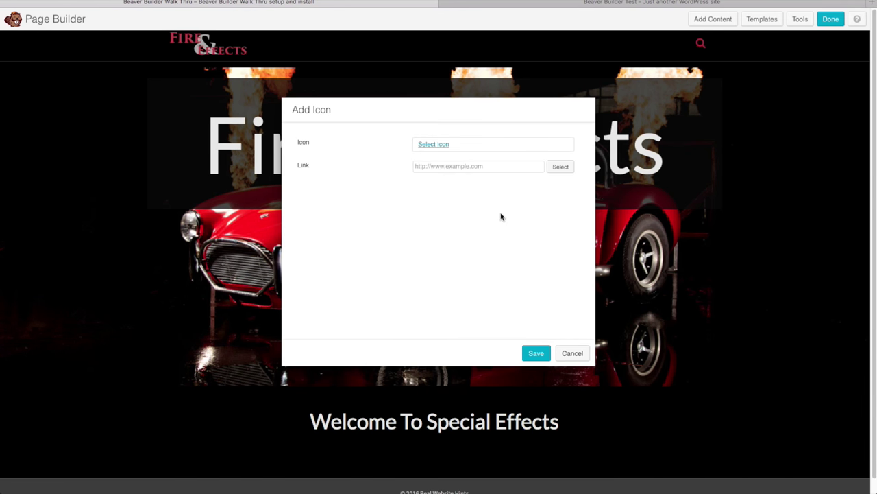
{"action": "left_click", "coordinate": [436, 144]}
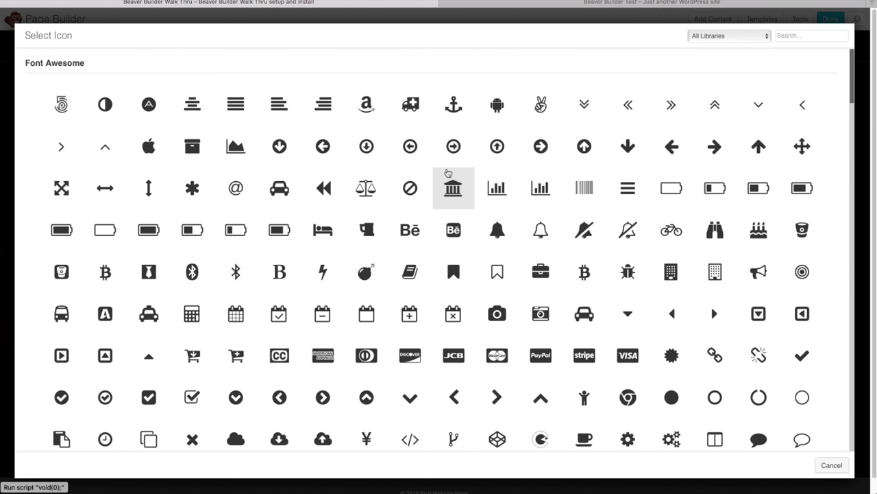
{"action": "left_click", "coordinate": [628, 314]}
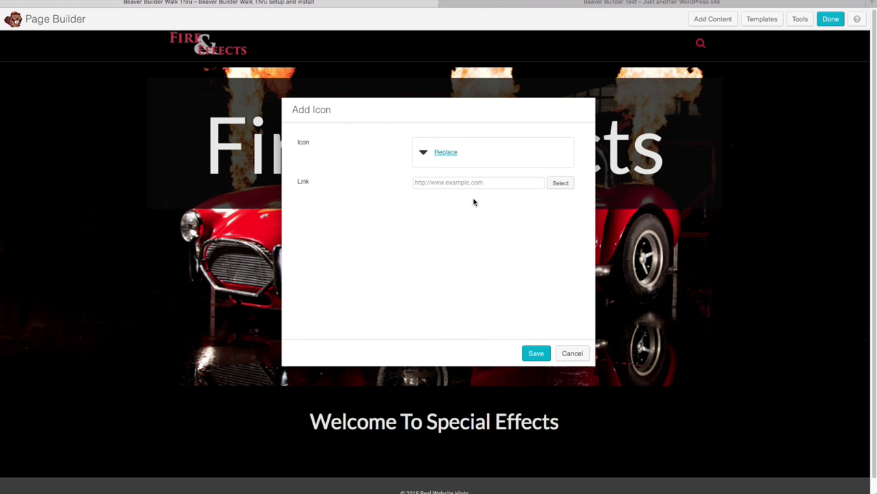
{"action": "left_click", "coordinate": [526, 352]}
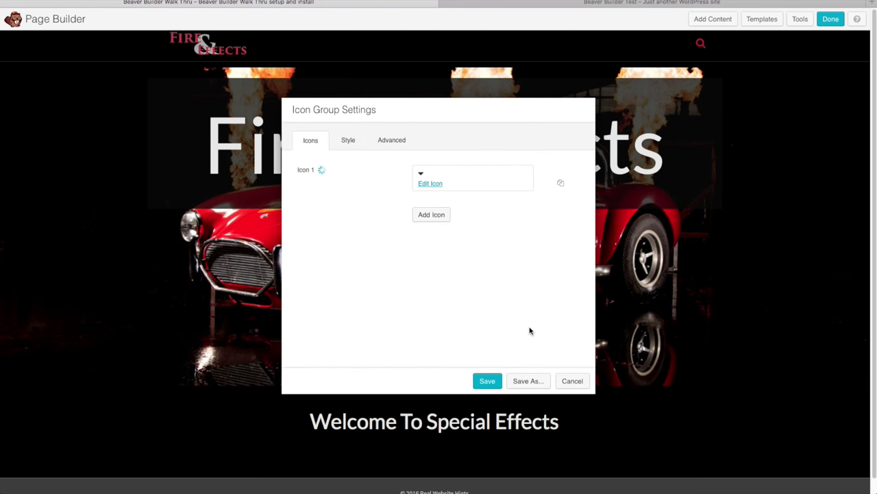
Add a second icon to the icon group, using the same solid down caret
{"action": "left_click", "coordinate": [439, 219]}
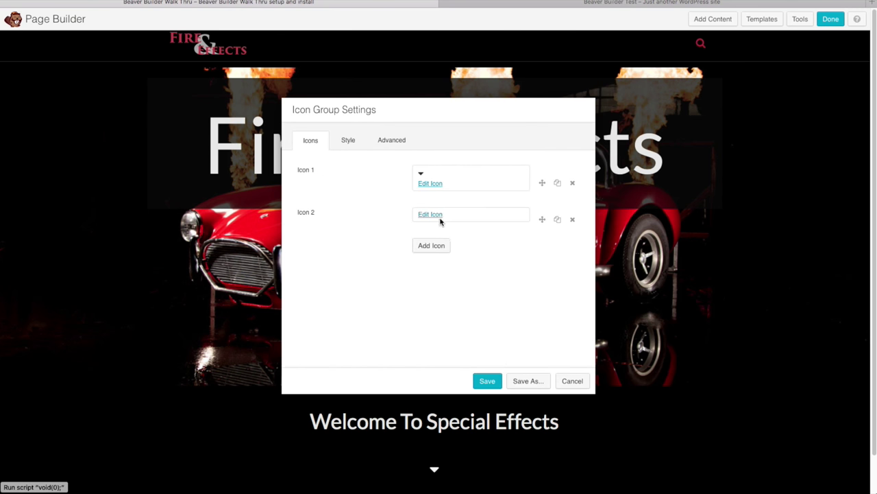
{"action": "left_click", "coordinate": [436, 218]}
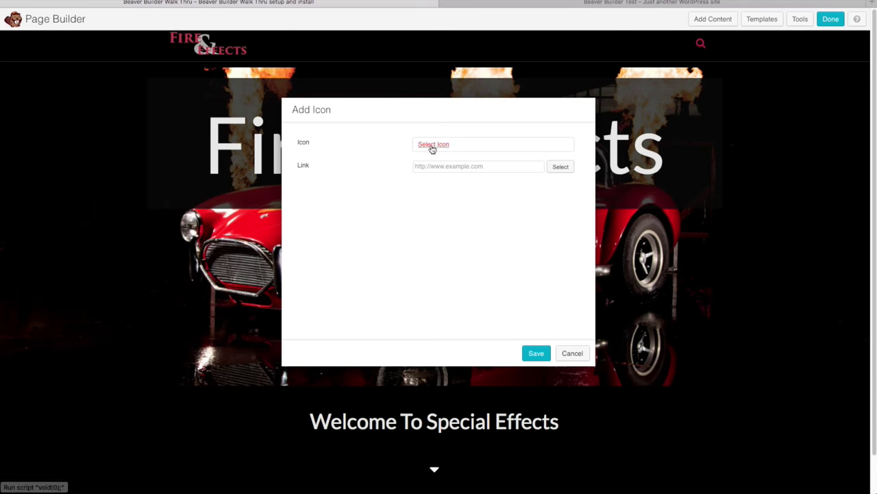
{"action": "left_click", "coordinate": [431, 145]}
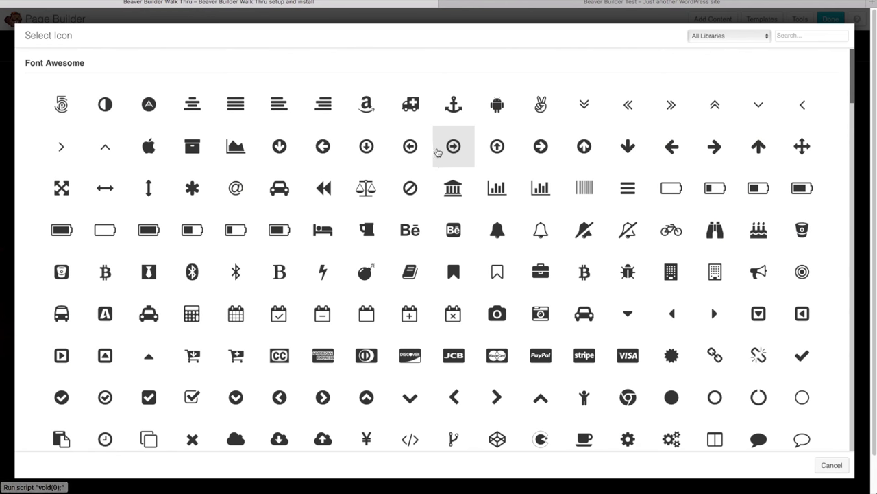
{"action": "left_click", "coordinate": [635, 318]}
{"action": "left_click", "coordinate": [535, 354]}
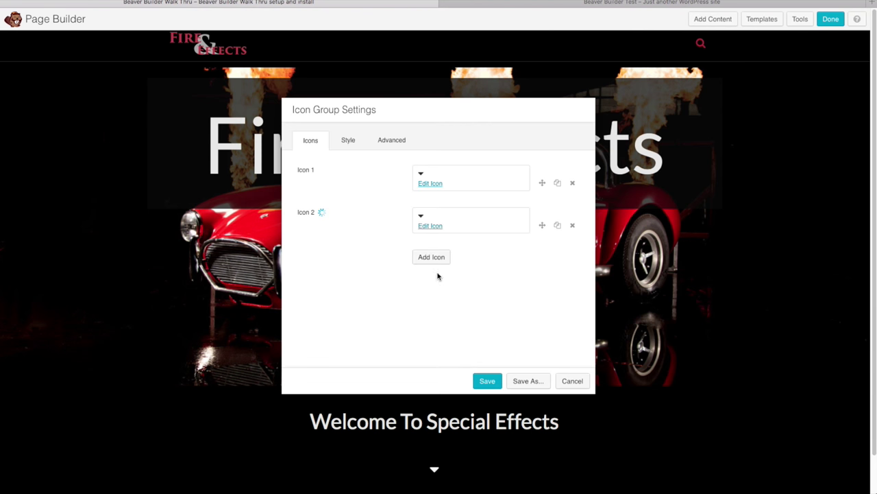
Add a third solid down caret to the icon group and save the icon group settings
{"action": "left_click", "coordinate": [428, 259]}
{"action": "left_click", "coordinate": [428, 256]}
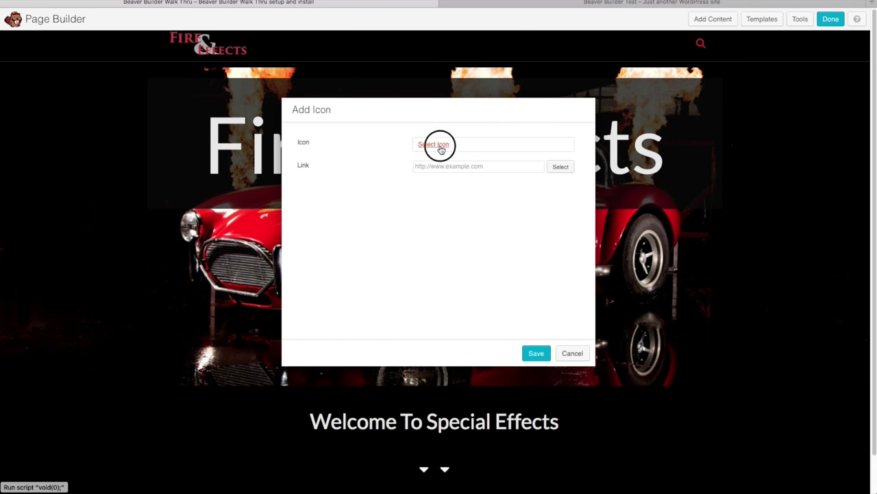
{"action": "left_click", "coordinate": [441, 148]}
{"action": "left_click", "coordinate": [627, 314]}
{"action": "left_click", "coordinate": [536, 353]}
{"action": "left_click", "coordinate": [486, 381]}
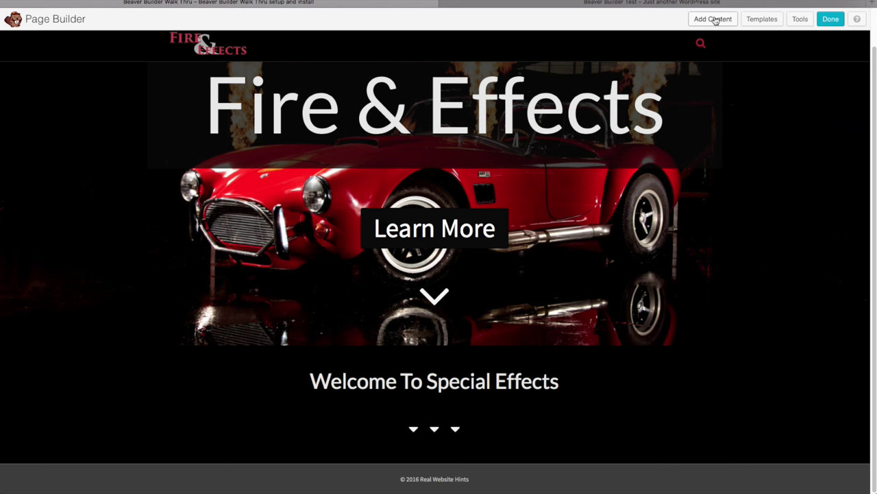
Add a text editor module below the three carets with filler text starting "Snow shoes snow blowers snow blowers I am doing good"
{"action": "left_click", "coordinate": [715, 20]}
{"action": "left_click", "coordinate": [748, 91]}
{"action": "left_click_drag", "start_coordinate": [754, 255], "coordinate": [437, 484]}
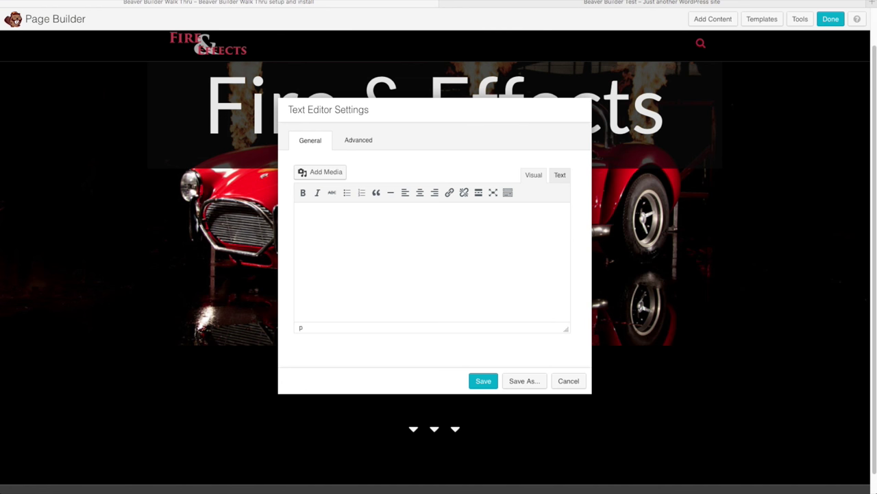
{"action": "type", "text": "Snow shoes snow blowers snow blowers I am doing goodI am doing good get your snow blowers and ready. Get your snow blowers I make good videos all of the time chinese food all of the time snow tires ready snow shovels be prepared, get your ready all of the time chinese food."}
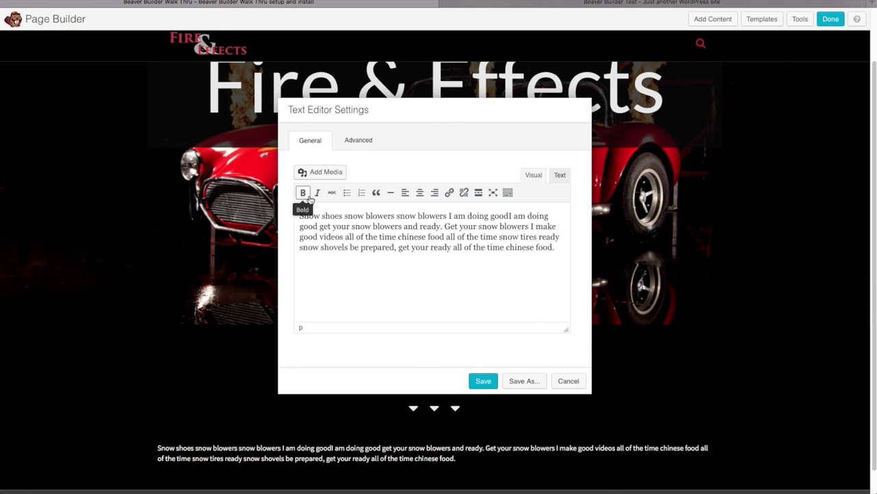
Format the whole filler paragraph as Heading 3 and save the text editor settings
{"action": "left_click", "coordinate": [508, 194]}
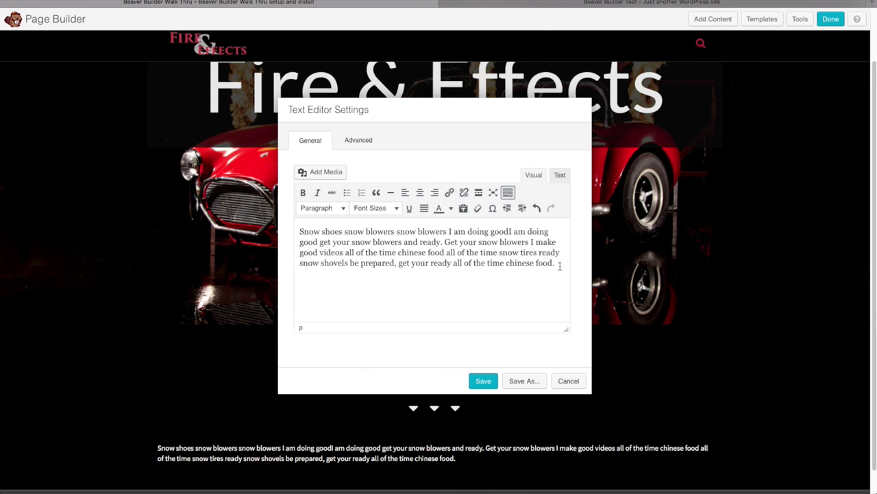
{"action": "left_click_drag", "start_coordinate": [559, 266], "coordinate": [296, 233]}
{"action": "left_click", "coordinate": [345, 215]}
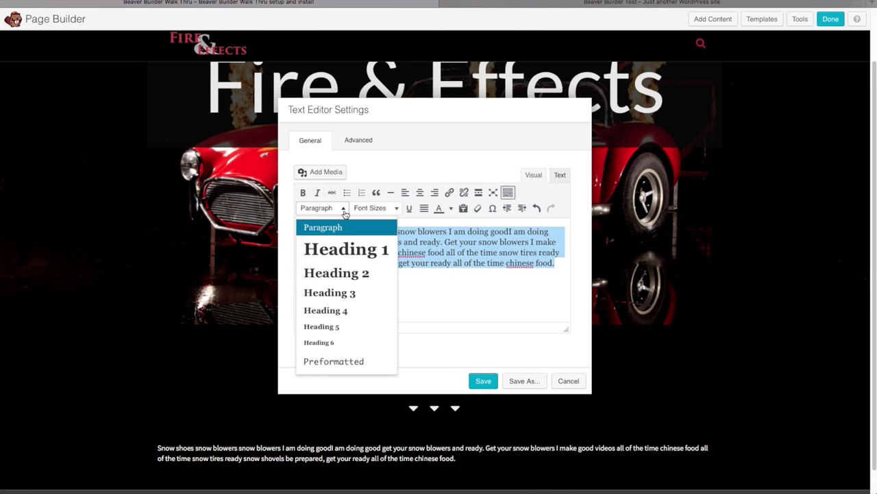
{"action": "left_click", "coordinate": [350, 290]}
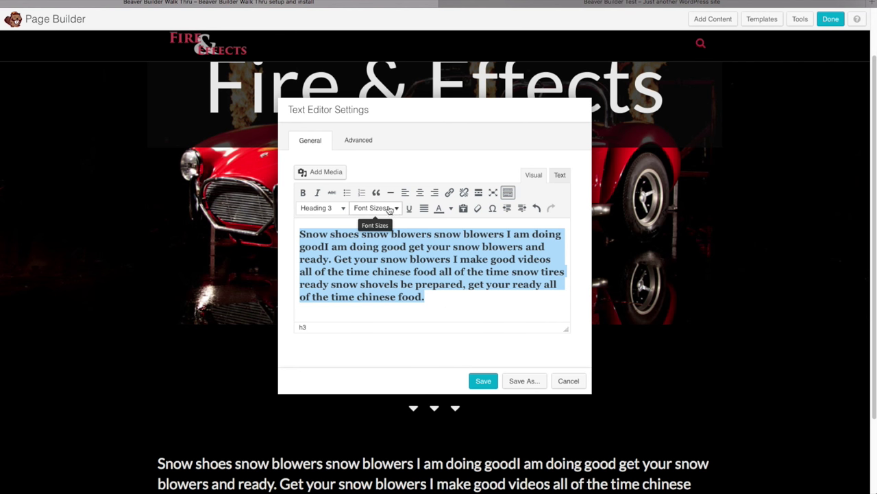
{"action": "left_click", "coordinate": [482, 382]}
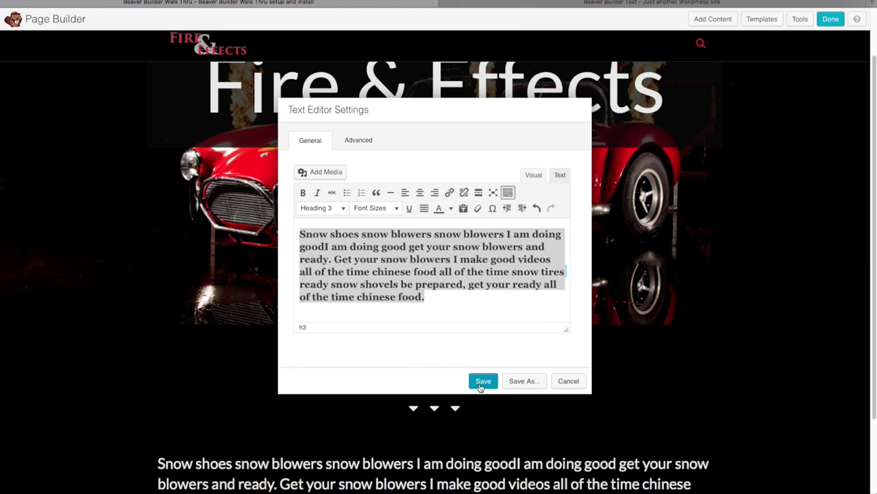
Add a three-column row below the filler text
{"action": "scroll", "coordinate": [470, 373], "scroll_direction": "down", "scroll_amount": 3}
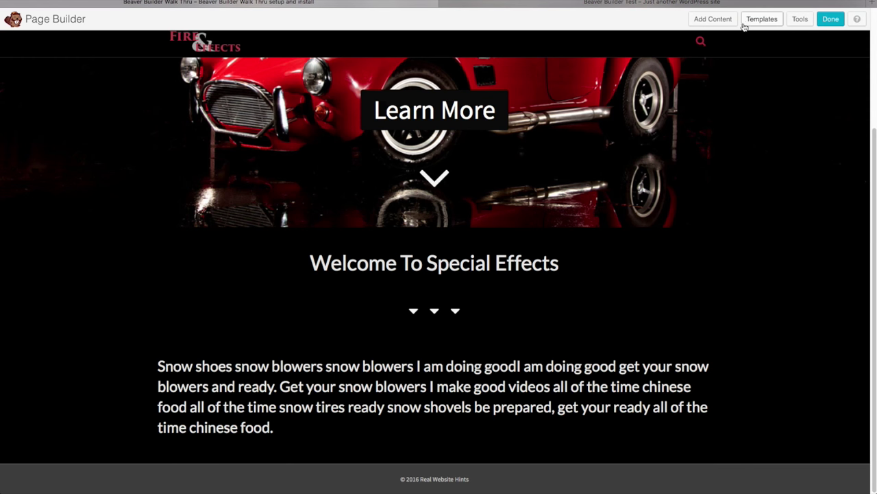
{"action": "left_click", "coordinate": [721, 20]}
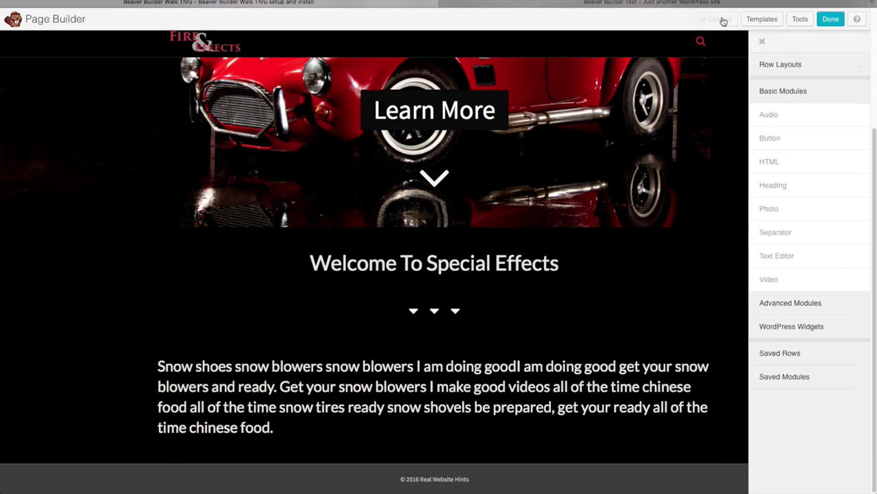
{"action": "left_click", "coordinate": [754, 64]}
{"action": "left_click_drag", "start_coordinate": [762, 135], "coordinate": [304, 472]}
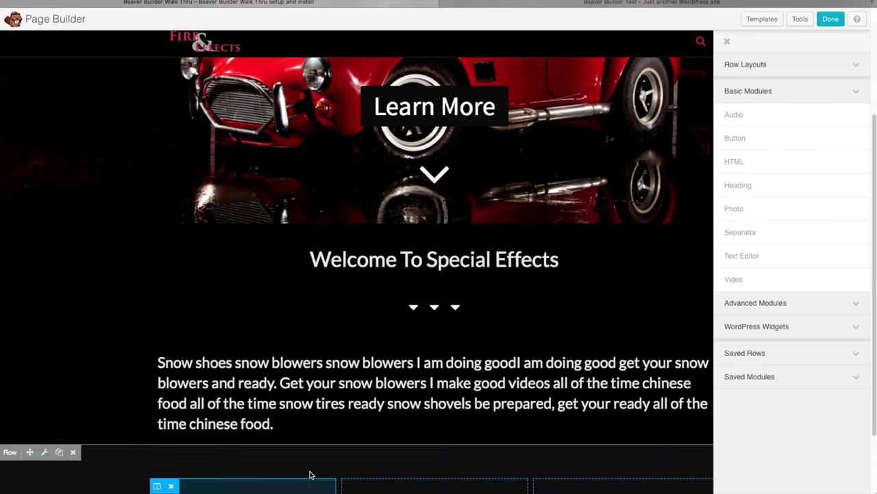
{"action": "scroll", "coordinate": [142, 385], "scroll_direction": "down", "scroll_amount": 2}
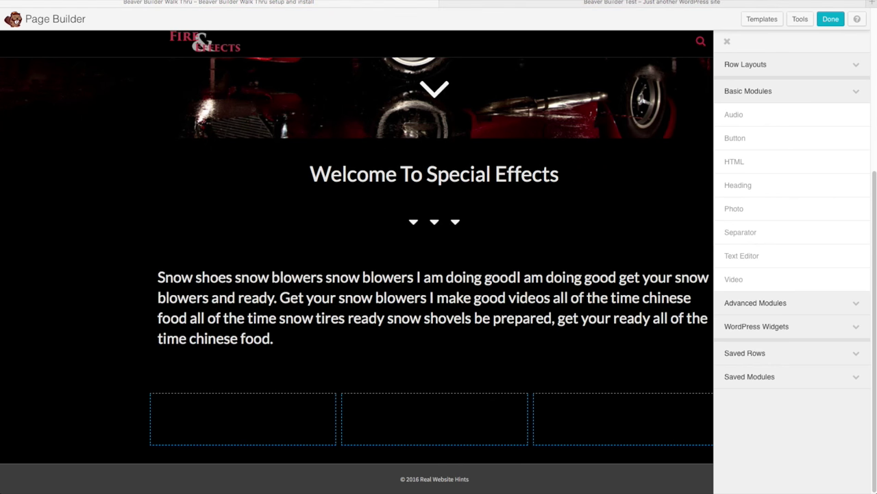
Set the three-column row's content width to Full Width and save the row settings
{"action": "left_click", "coordinate": [44, 367]}
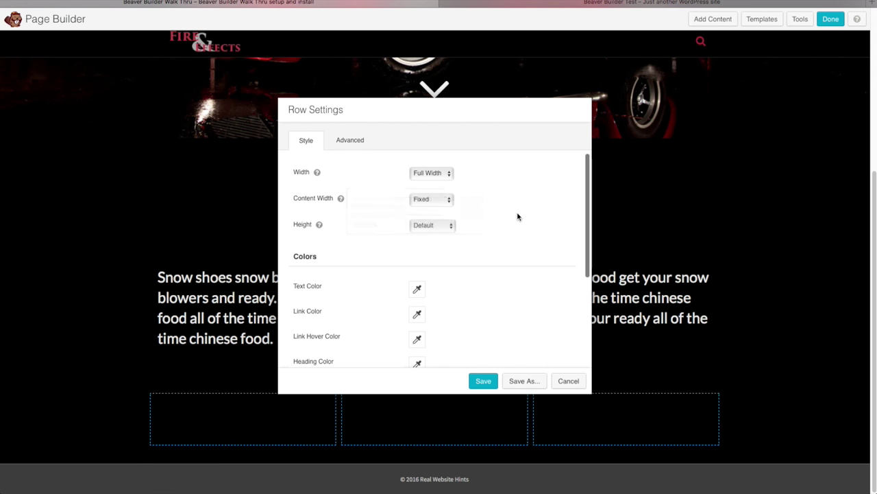
{"action": "left_click", "coordinate": [444, 199]}
{"action": "left_click", "coordinate": [443, 210]}
{"action": "left_click", "coordinate": [483, 382]}
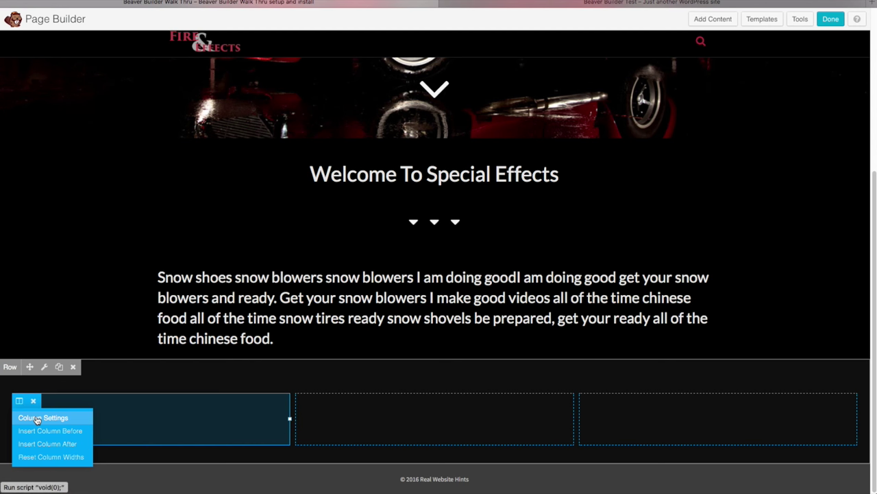
Set the first column's background type to Photo, then upload and select Dirt-800-700.jpg as its image
{"action": "left_click", "coordinate": [35, 416]}
{"action": "scroll", "coordinate": [351, 239], "scroll_direction": "down", "scroll_amount": 5}
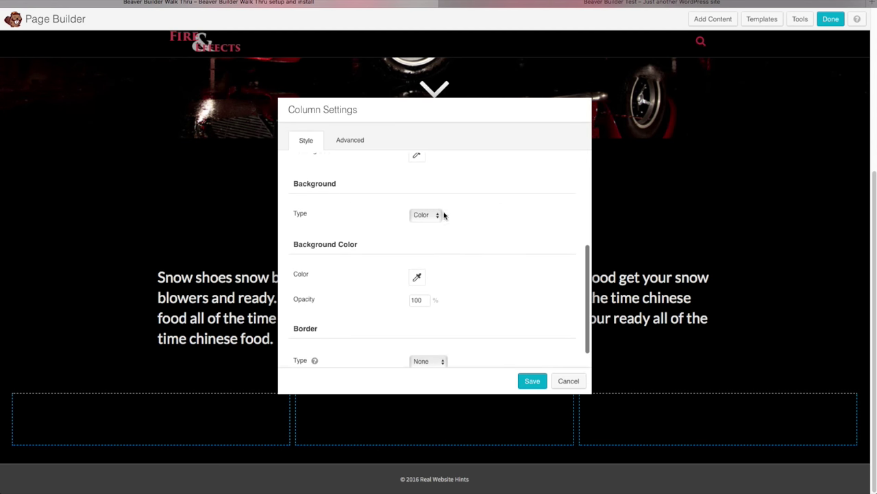
{"action": "left_click", "coordinate": [442, 214]}
{"action": "left_click", "coordinate": [431, 225]}
{"action": "left_click", "coordinate": [442, 277]}
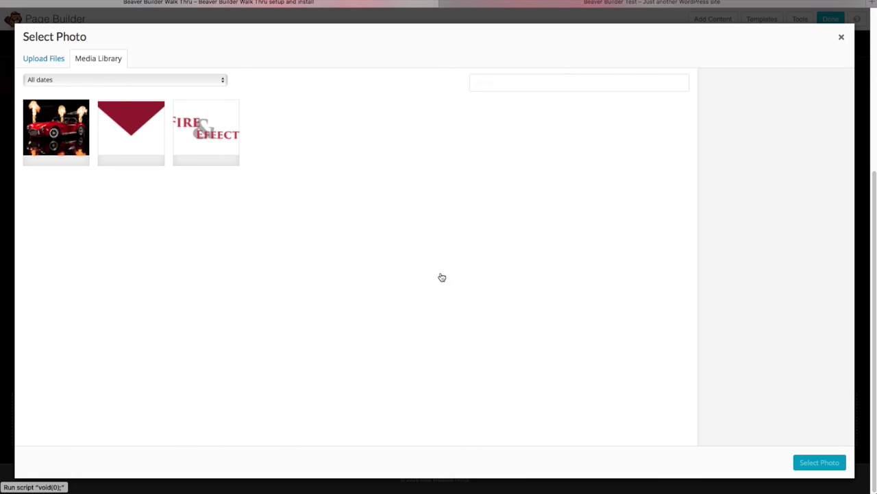
{"action": "left_click", "coordinate": [43, 58]}
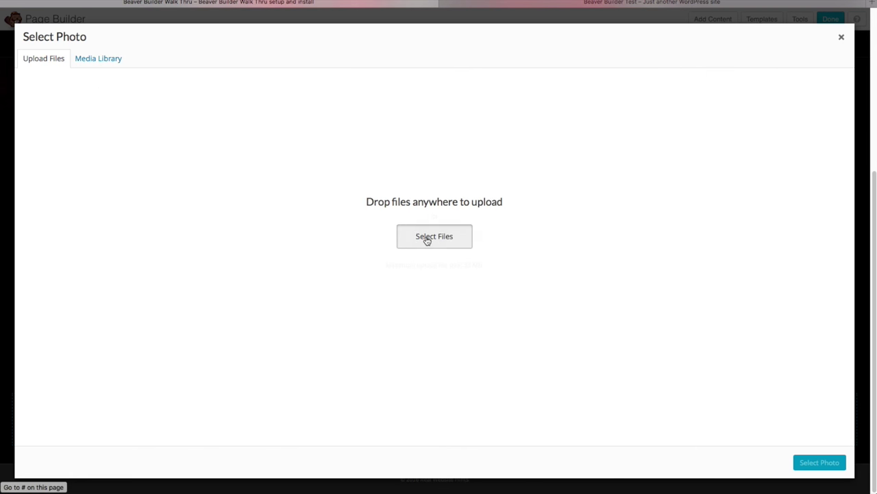
{"action": "left_click", "coordinate": [427, 240]}
{"action": "double_click", "coordinate": [251, 94]}
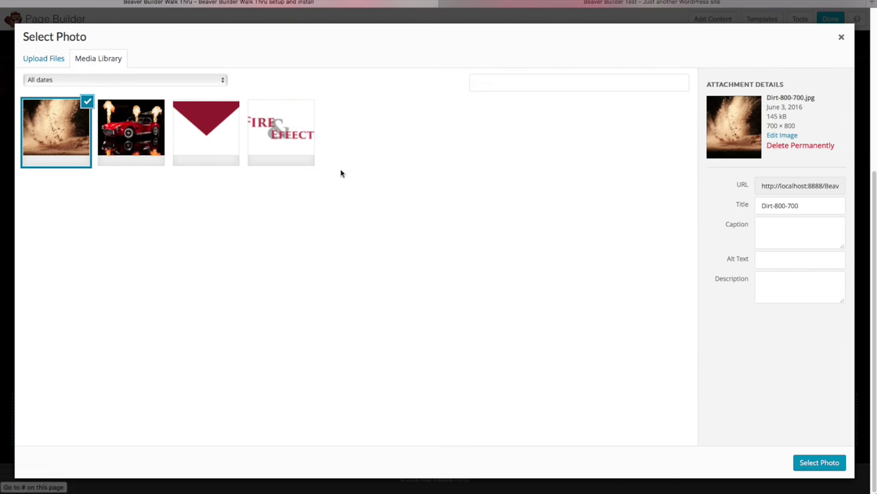
{"action": "left_click", "coordinate": [819, 463]}
Set Equalize Column Heights to Yes for the first column and save the column settings
{"action": "scroll", "coordinate": [488, 336], "scroll_direction": "down", "scroll_amount": 1}
{"action": "scroll", "coordinate": [488, 336], "scroll_direction": "up", "scroll_amount": 3}
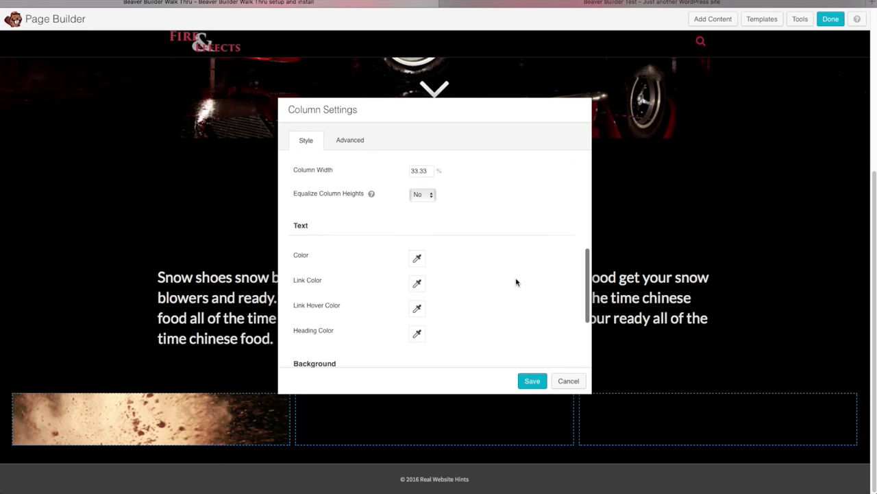
{"action": "mouse_move", "coordinate": [370, 193]}
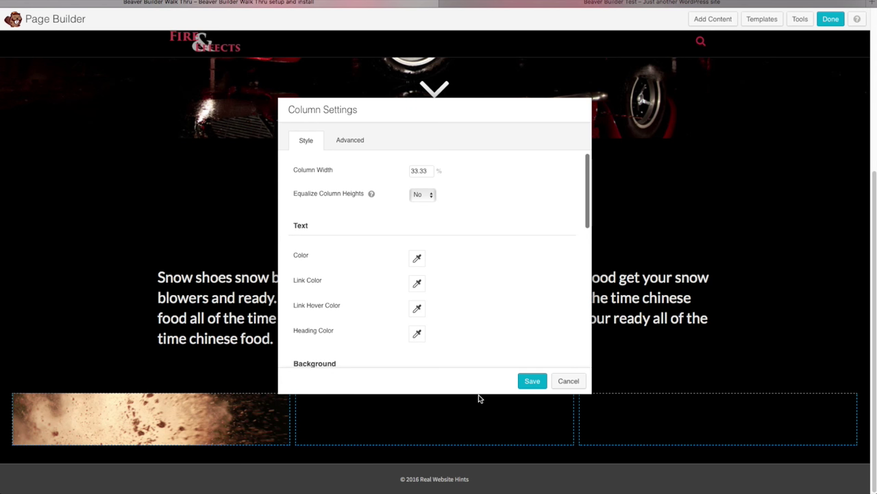
{"action": "left_click", "coordinate": [428, 195]}
{"action": "left_click", "coordinate": [422, 205]}
{"action": "left_click", "coordinate": [532, 380]}
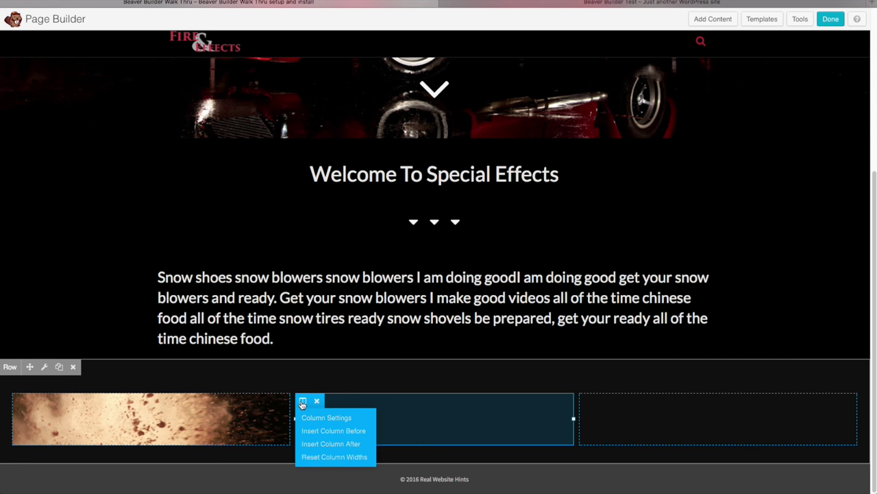
Set the second column's background type to Photo, upload and select fire-800-700.jpg, and save the column settings
{"action": "left_click", "coordinate": [314, 416]}
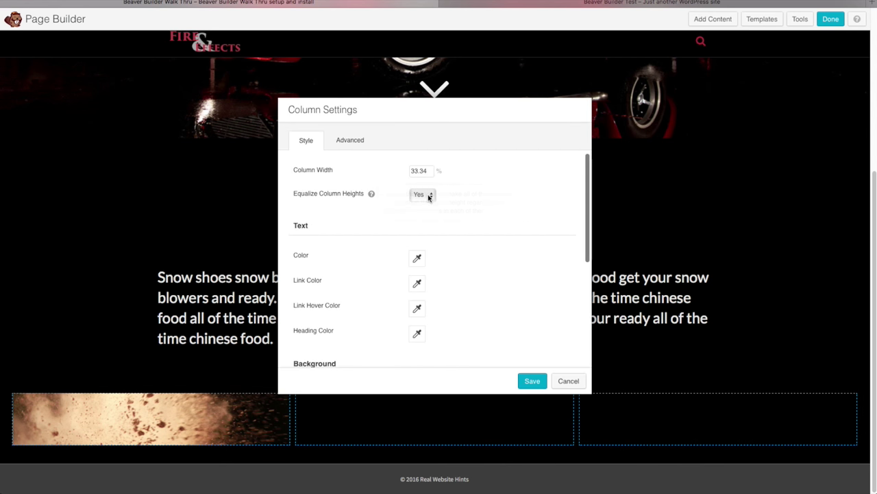
{"action": "scroll", "coordinate": [372, 254], "scroll_direction": "down", "scroll_amount": 5}
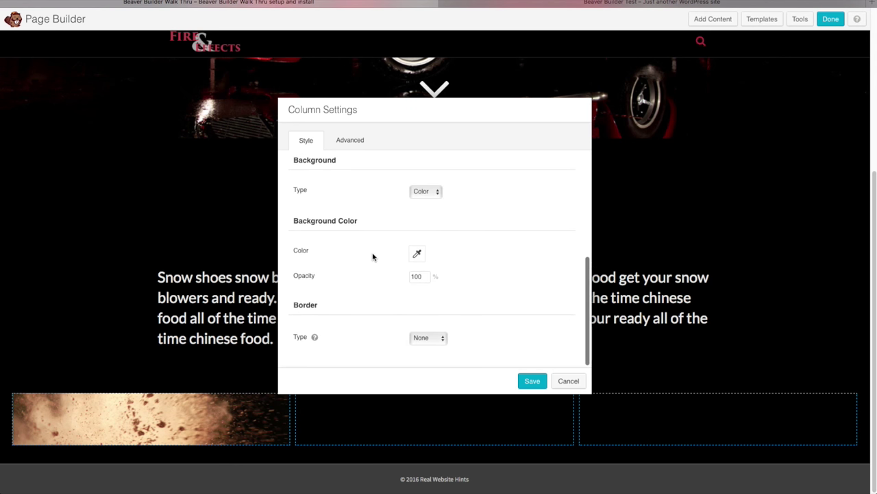
{"action": "left_click", "coordinate": [439, 196]}
{"action": "left_click", "coordinate": [433, 200]}
{"action": "left_click", "coordinate": [442, 253]}
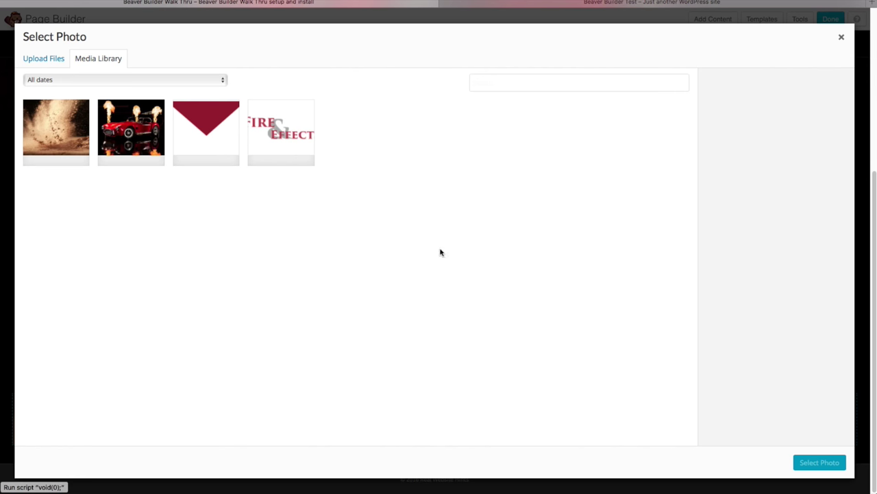
{"action": "left_click", "coordinate": [43, 58]}
{"action": "left_click", "coordinate": [435, 237]}
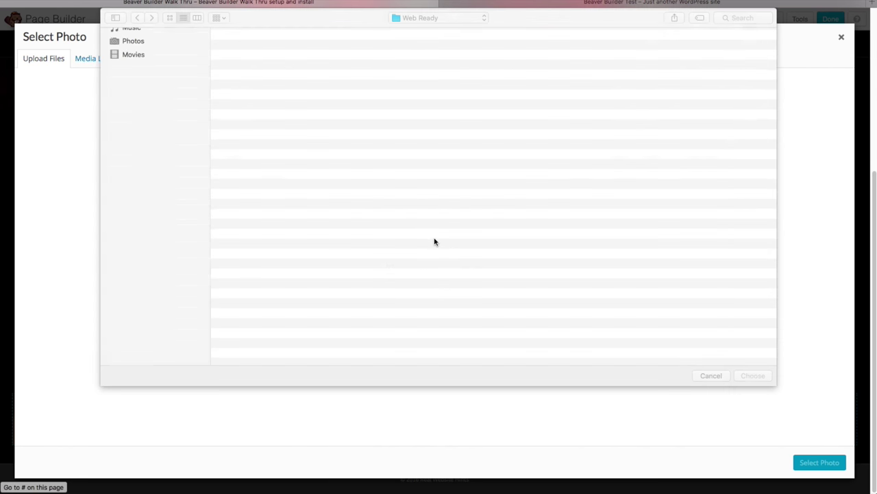
{"action": "double_click", "coordinate": [268, 105]}
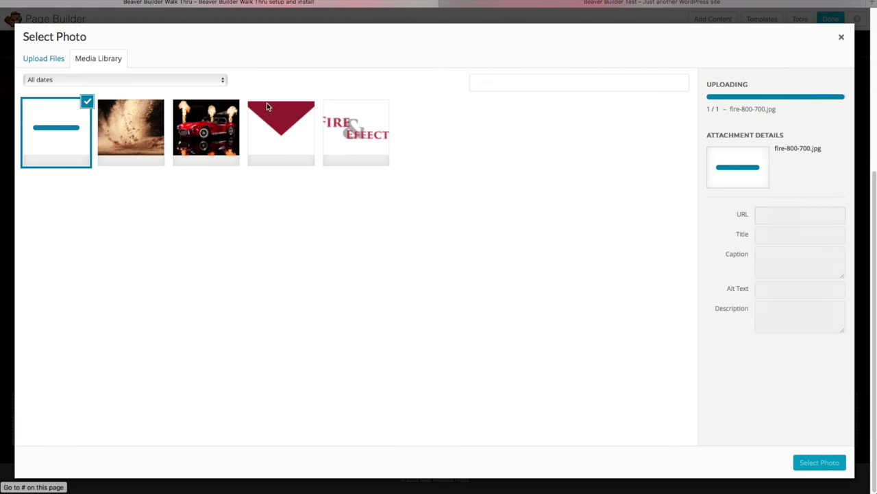
{"action": "left_click", "coordinate": [819, 462]}
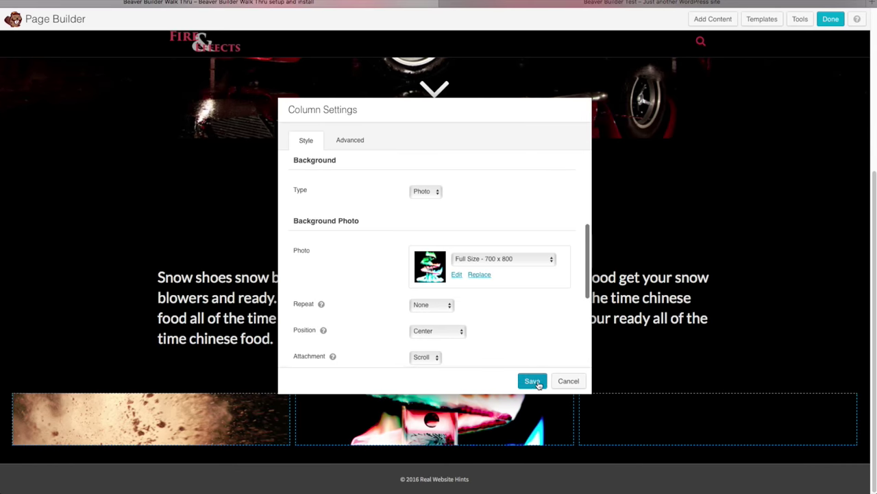
{"action": "left_click", "coordinate": [532, 381]}
Set the third column's background type to Photo, upload and select the snowy helmet image, and save the column settings
{"action": "mouse_move", "coordinate": [586, 403]}
{"action": "left_click", "coordinate": [610, 418]}
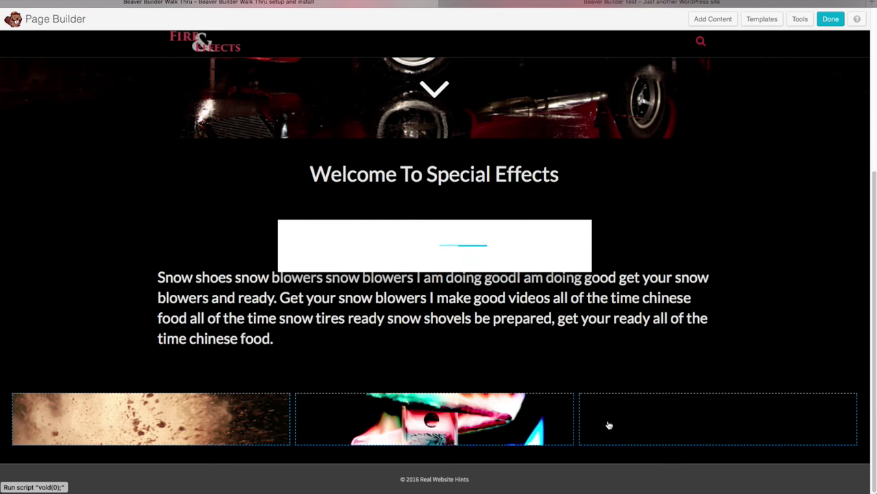
{"action": "scroll", "coordinate": [421, 240], "scroll_direction": "down", "scroll_amount": 5}
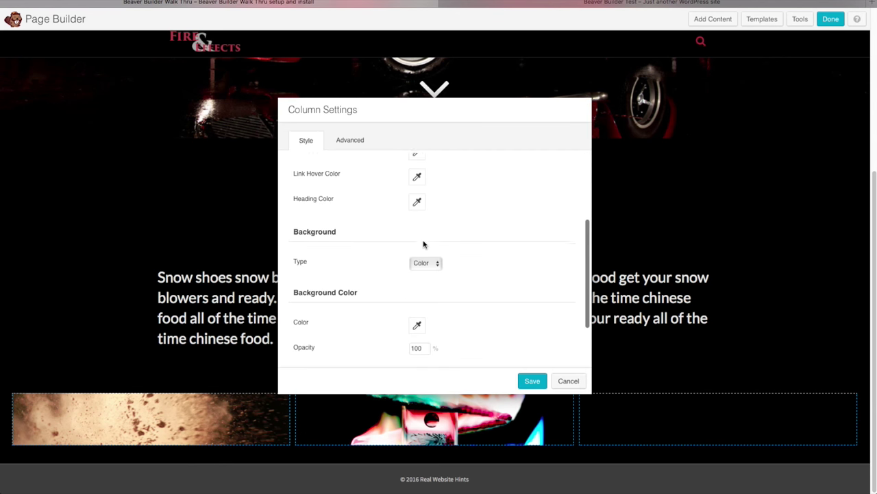
{"action": "left_click", "coordinate": [439, 229]}
{"action": "left_click", "coordinate": [425, 232]}
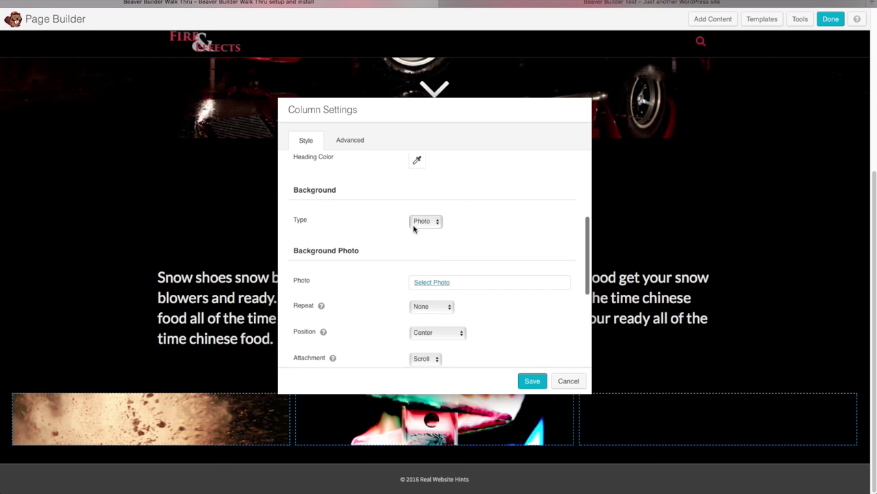
{"action": "left_click", "coordinate": [442, 282]}
{"action": "left_click", "coordinate": [57, 58]}
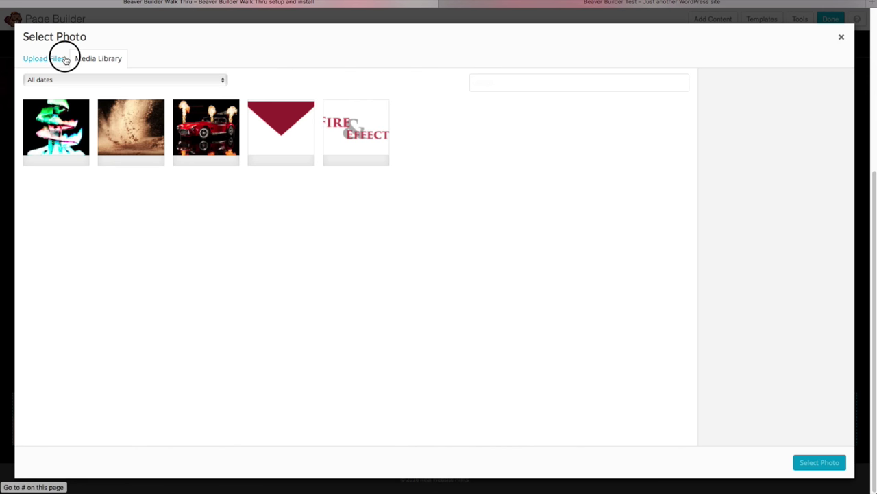
{"action": "left_click", "coordinate": [419, 233]}
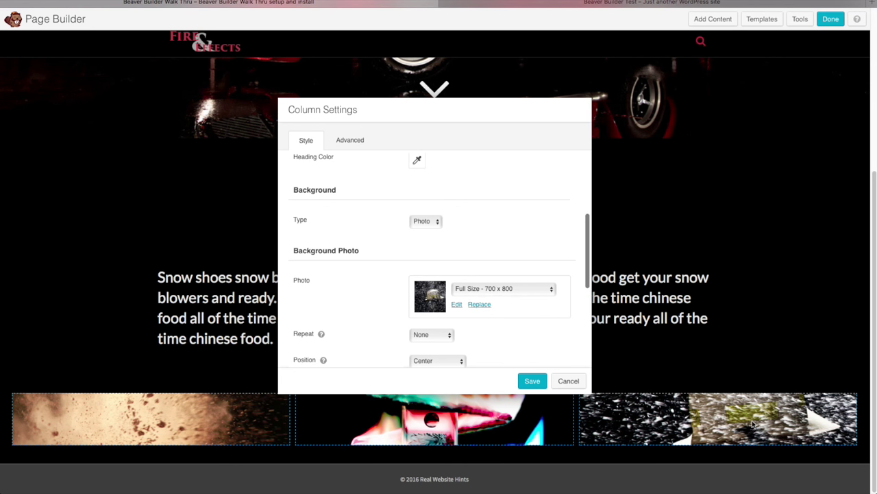
{"action": "scroll", "coordinate": [533, 357], "scroll_direction": "down", "scroll_amount": 3}
{"action": "scroll", "coordinate": [532, 357], "scroll_direction": "down", "scroll_amount": 3}
{"action": "left_click", "coordinate": [532, 381]}
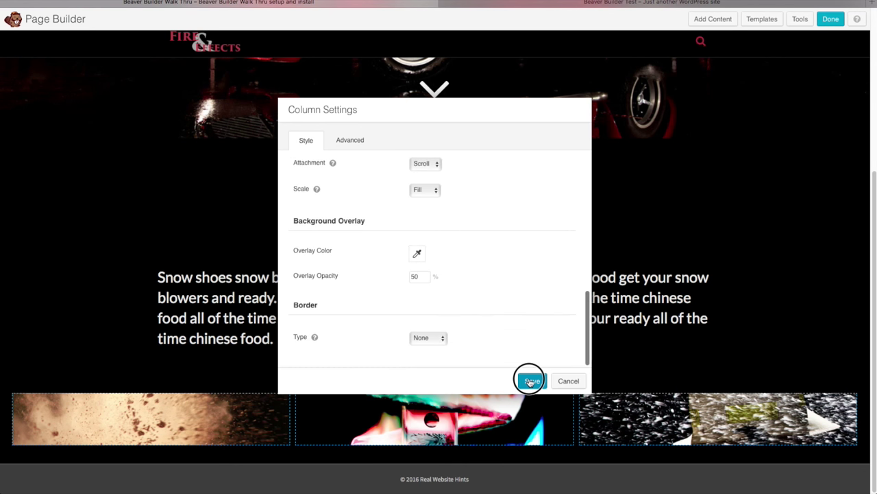
Add a Button module to the first photo column with the text "Dust" and open its style settings
{"action": "left_click", "coordinate": [713, 19]}
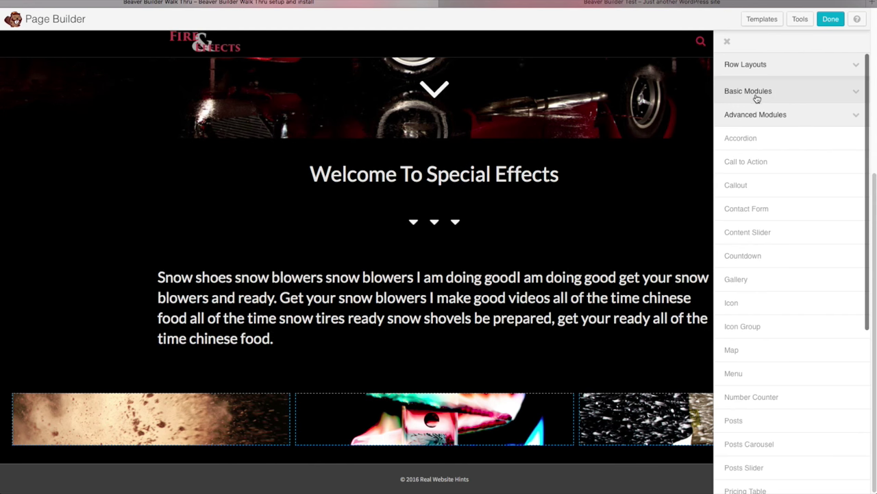
{"action": "left_click", "coordinate": [756, 95]}
{"action": "left_click_drag", "start_coordinate": [735, 138], "coordinate": [130, 463]}
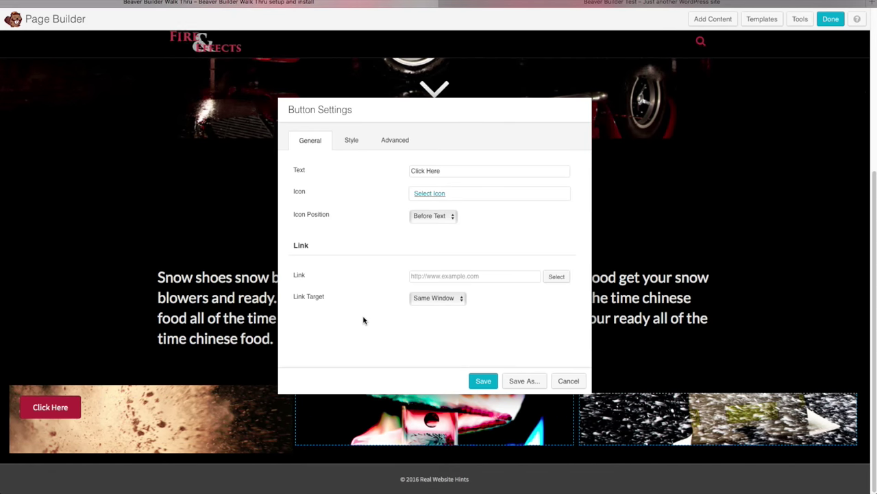
{"action": "left_click", "coordinate": [453, 172]}
{"action": "triple_click", "coordinate": [453, 168]}
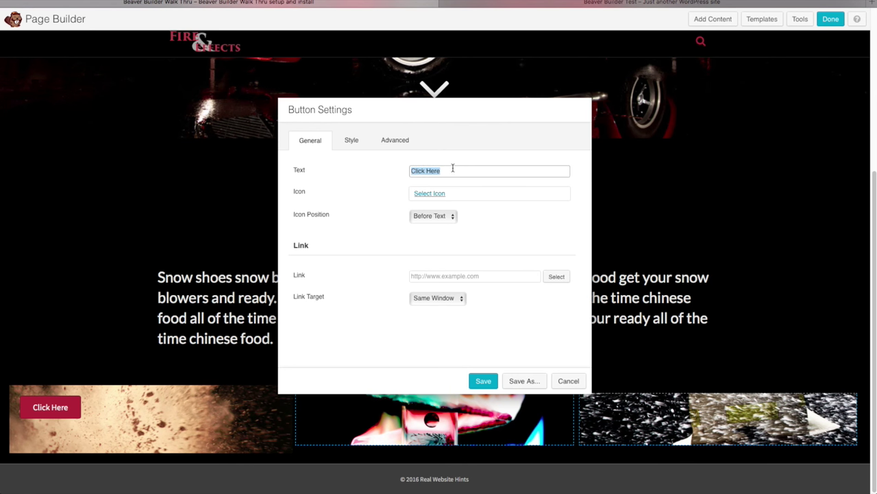
{"action": "type", "text": "Dust"}
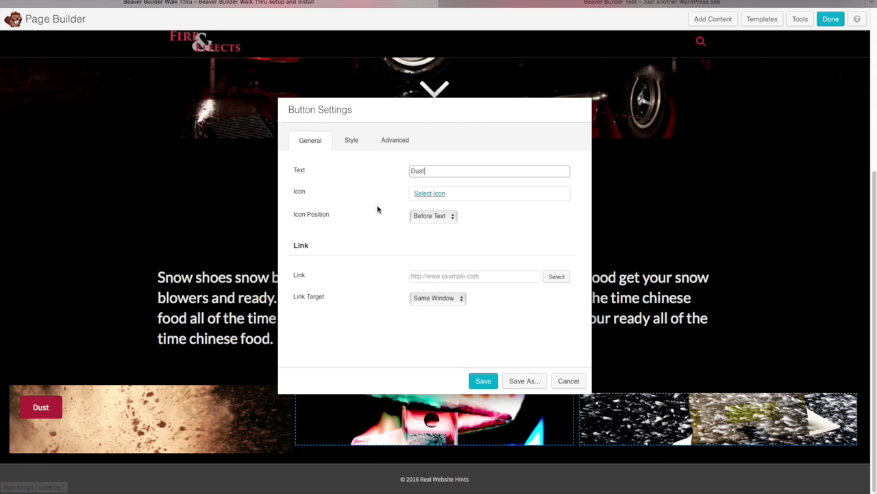
{"action": "key", "text": "Tab"}
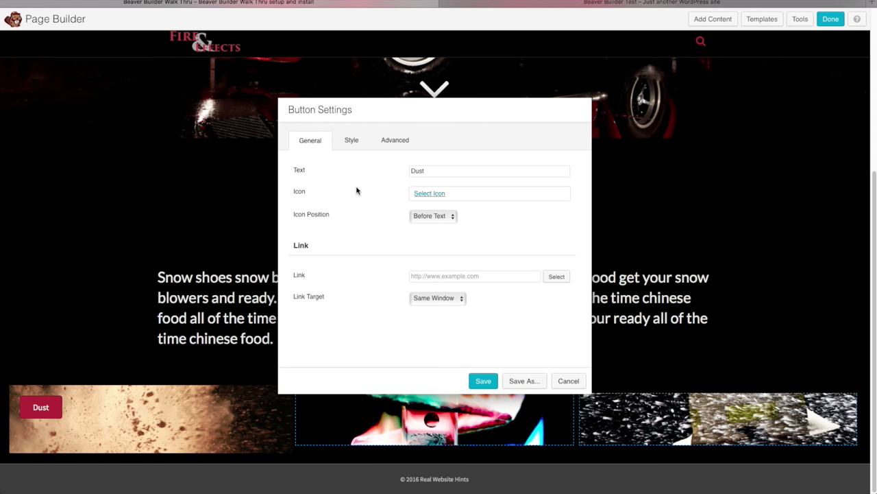
{"action": "left_click", "coordinate": [350, 141]}
{"action": "left_click", "coordinate": [411, 205]}
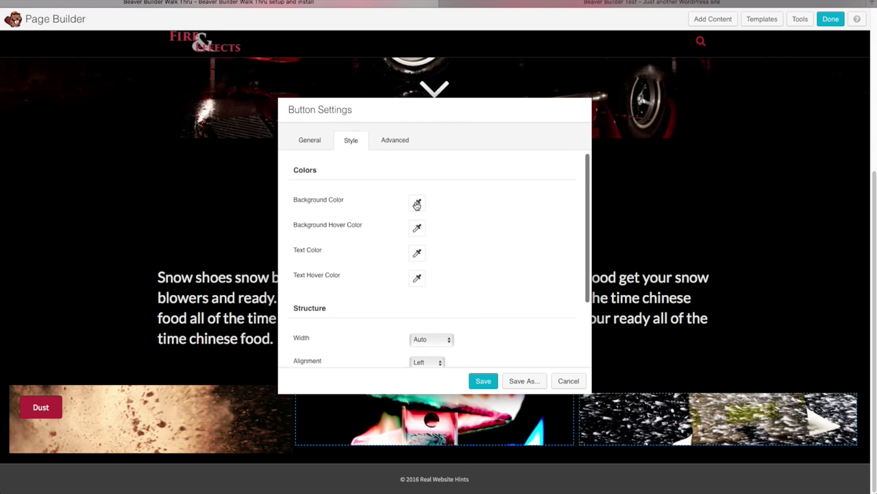
{"action": "left_click", "coordinate": [363, 228]}
{"action": "left_click", "coordinate": [417, 227]}
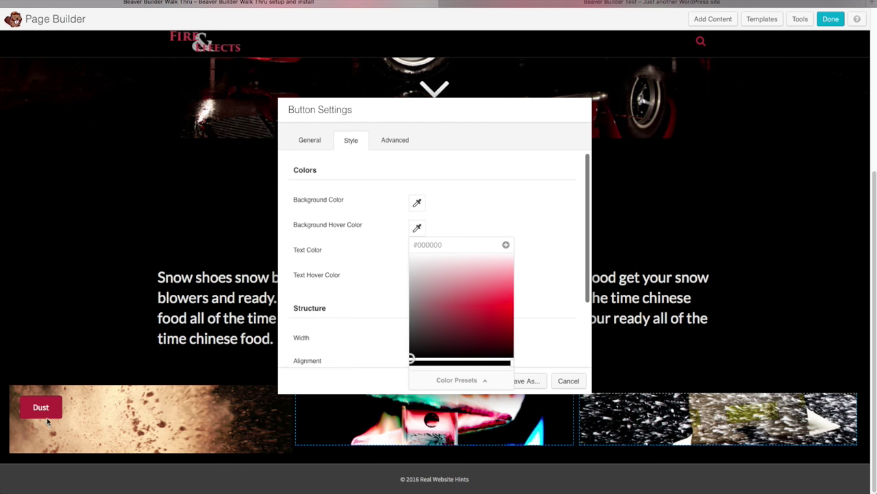
{"action": "left_click", "coordinate": [372, 275]}
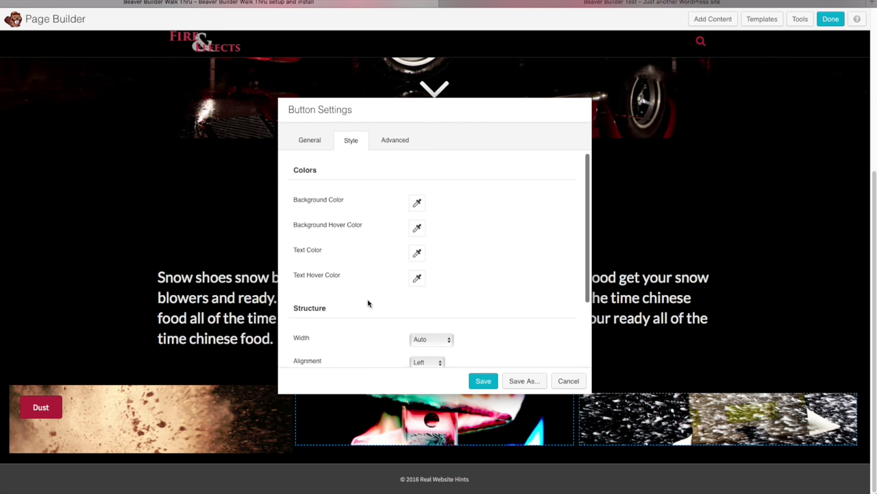
Set the Dust button's width to Full Width, font size to 40 px and round corners to 0 px
{"action": "scroll", "coordinate": [361, 294], "scroll_direction": "down", "scroll_amount": 5}
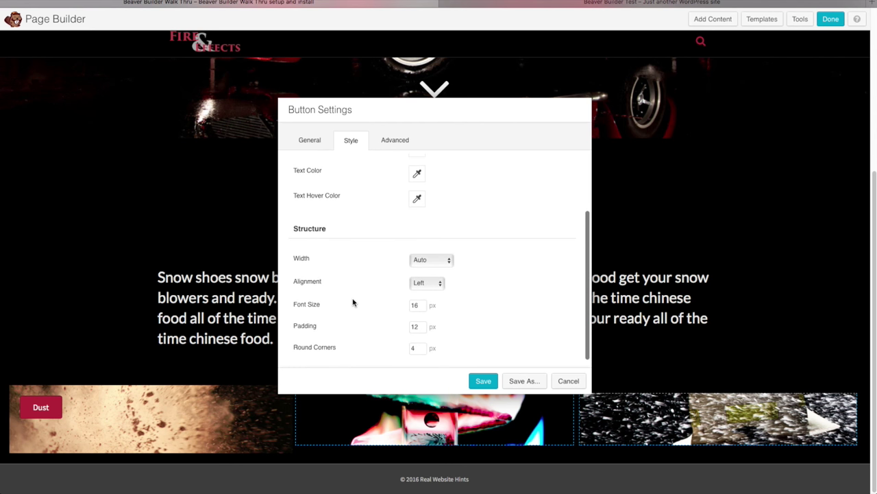
{"action": "left_click", "coordinate": [440, 259]}
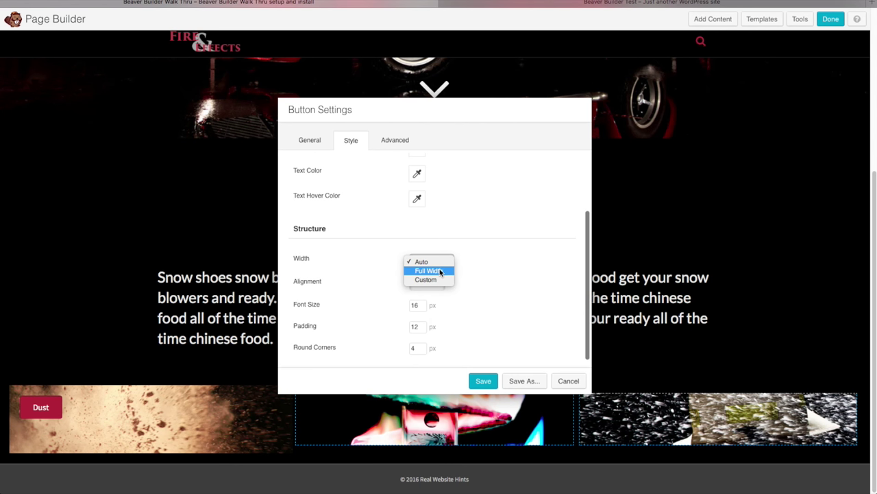
{"action": "left_click", "coordinate": [440, 270]}
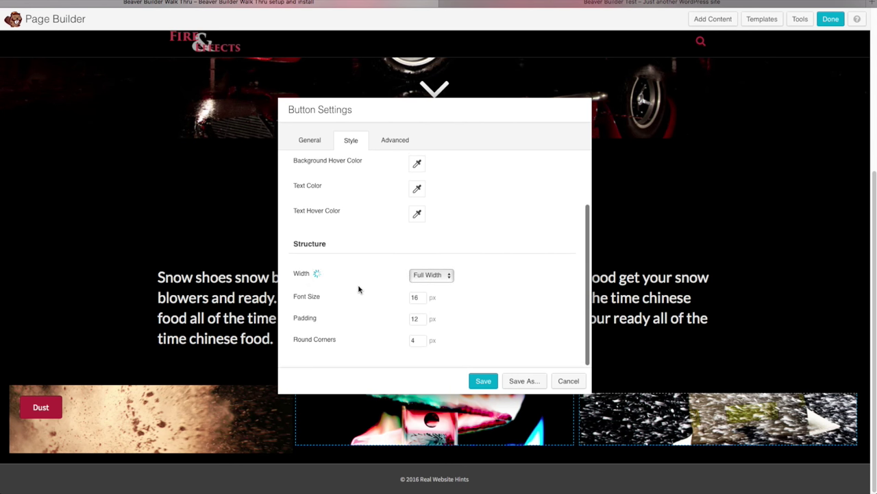
{"action": "double_click", "coordinate": [417, 297]}
{"action": "type", "text": "40"}
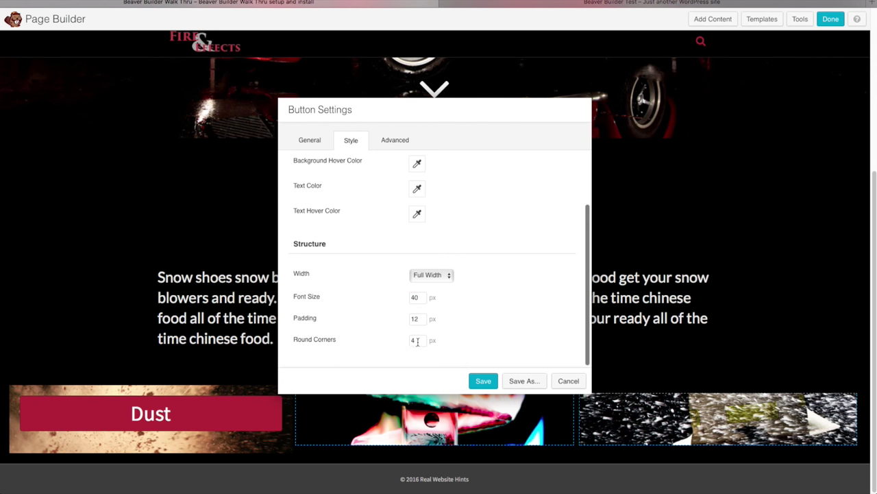
{"action": "type", "text": "0"}
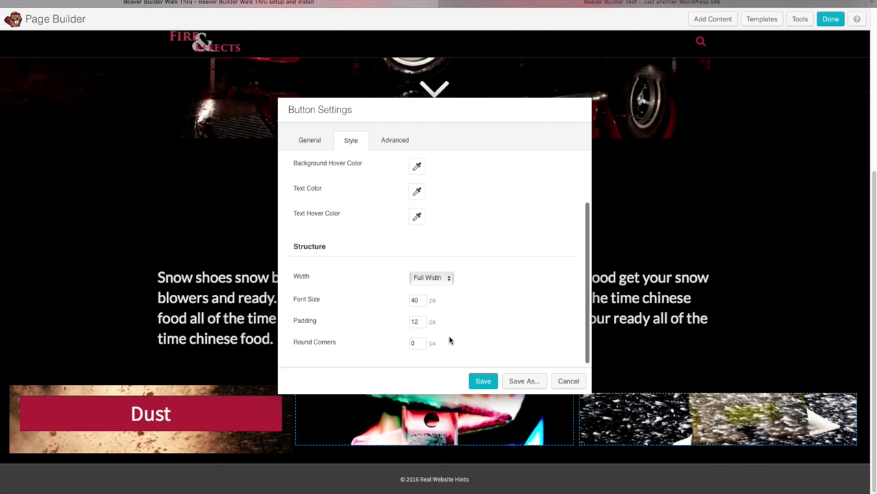
{"action": "left_click", "coordinate": [482, 381]}
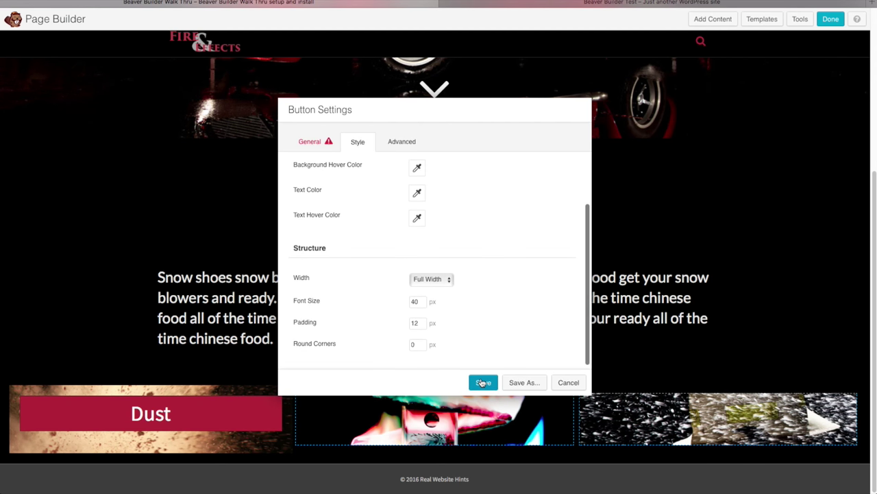
Enter # as the Dust button's link and save the button settings
{"action": "left_click", "coordinate": [312, 145]}
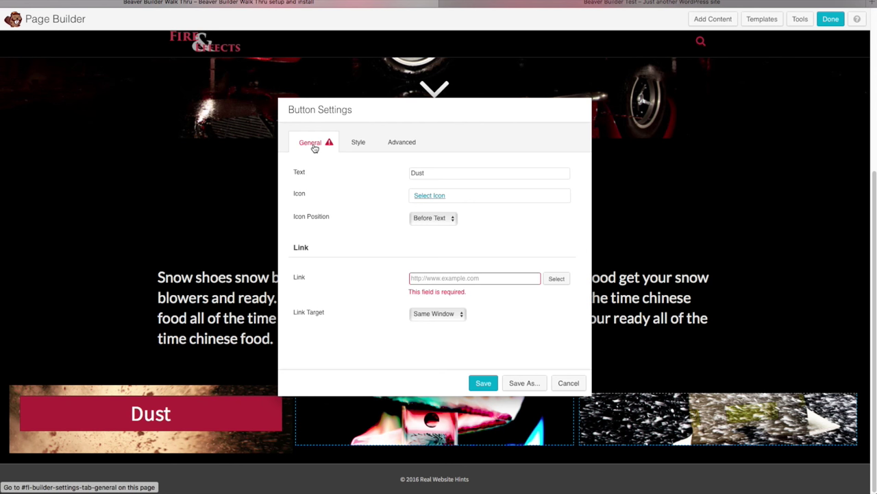
{"action": "left_click", "coordinate": [442, 279]}
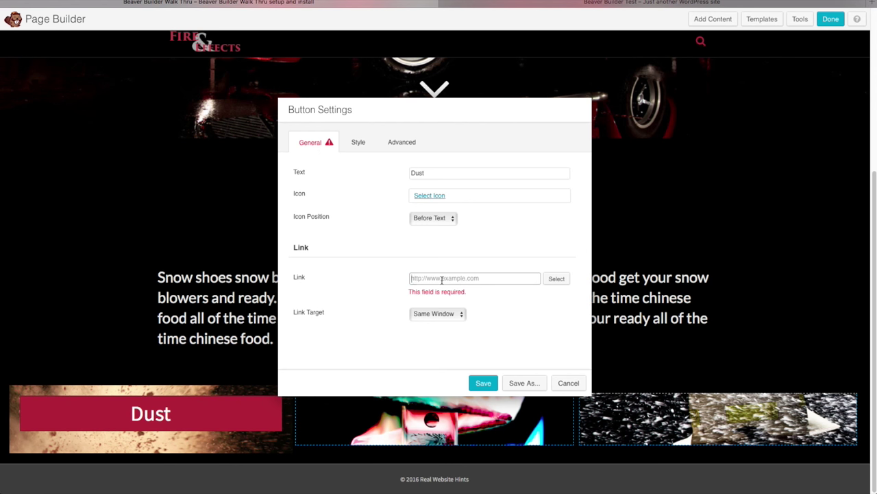
{"action": "type", "text": "#"}
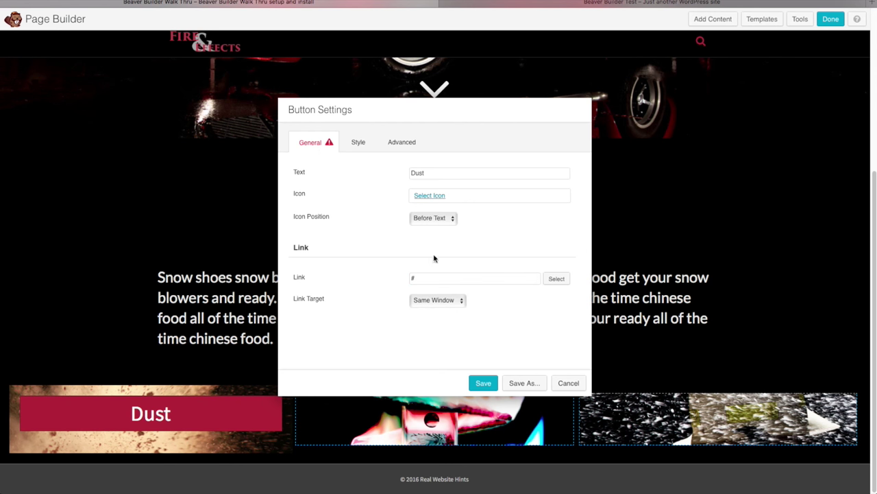
{"action": "left_click", "coordinate": [484, 383]}
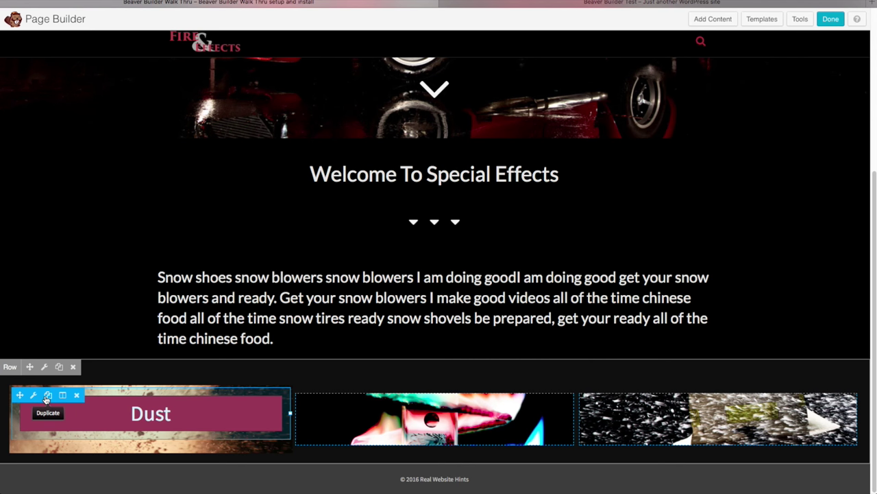
Duplicate the Dust button twice and move one copy into the second column and the other into the third
{"action": "left_click", "coordinate": [47, 397]}
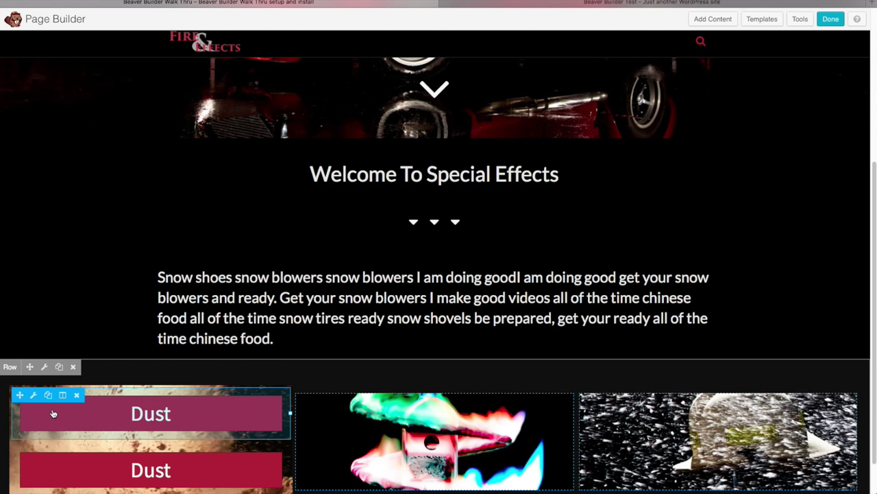
{"action": "left_click", "coordinate": [47, 396]}
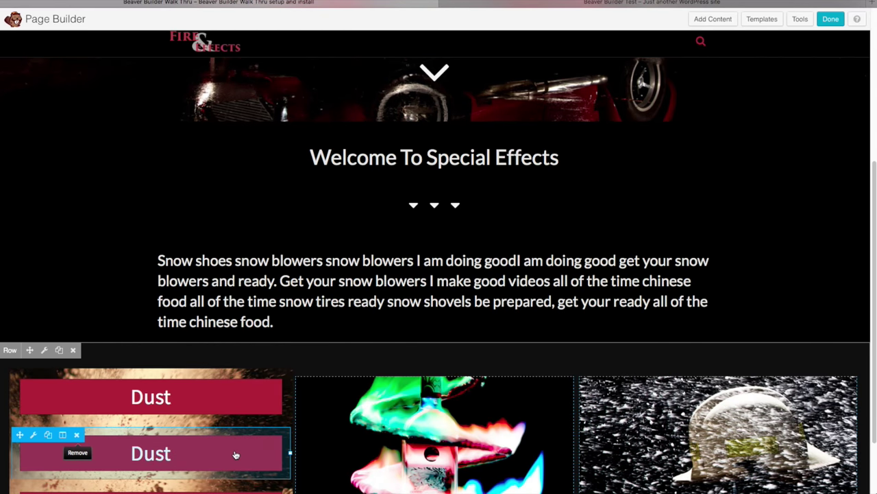
{"action": "scroll", "coordinate": [235, 455], "scroll_direction": "down", "scroll_amount": 3}
{"action": "left_click_drag", "start_coordinate": [20, 349], "coordinate": [298, 359]}
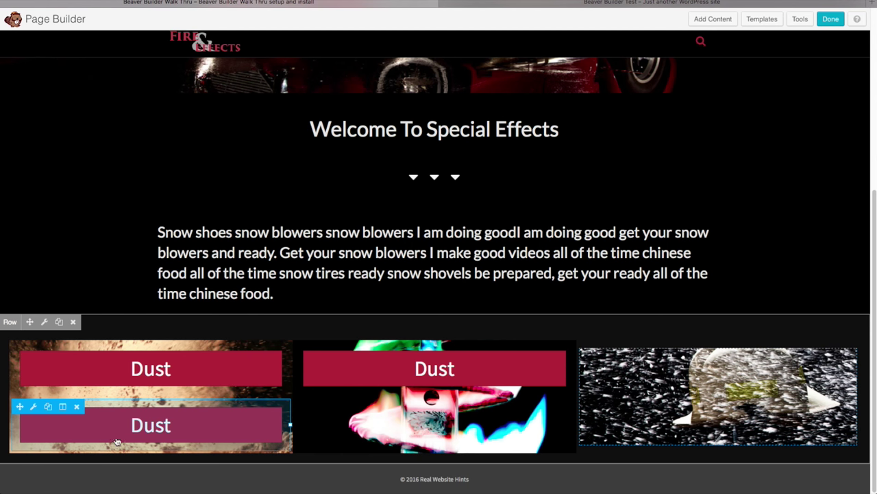
{"action": "left_click_drag", "start_coordinate": [15, 405], "coordinate": [626, 390]}
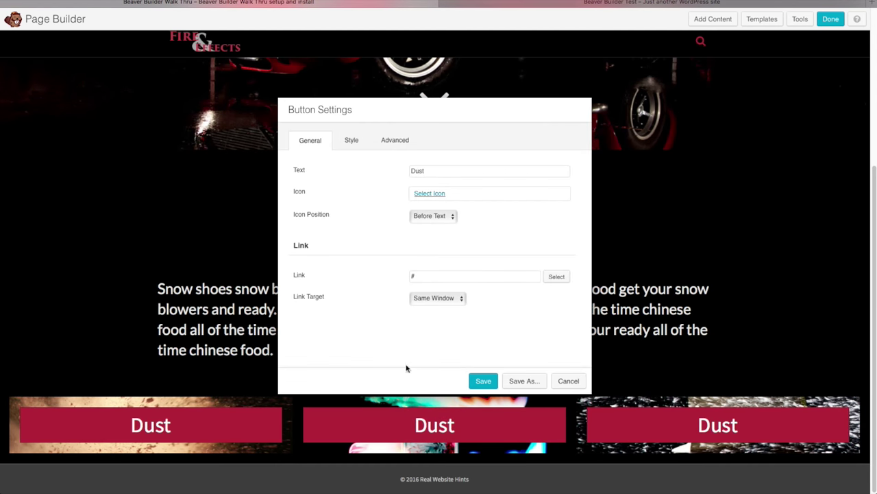
Change the second column's button text to "Fire" and the third column's button text to "Snow", saving each
{"action": "double_click", "coordinate": [439, 176]}
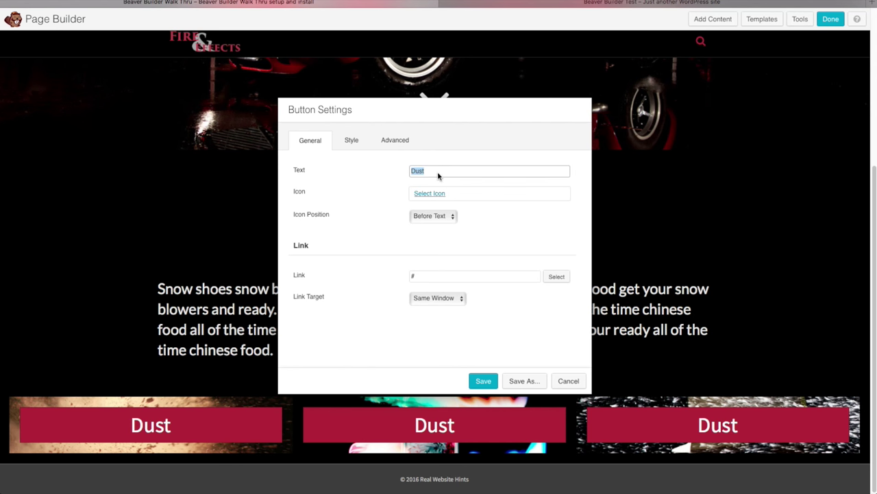
{"action": "type", "text": "Fire"}
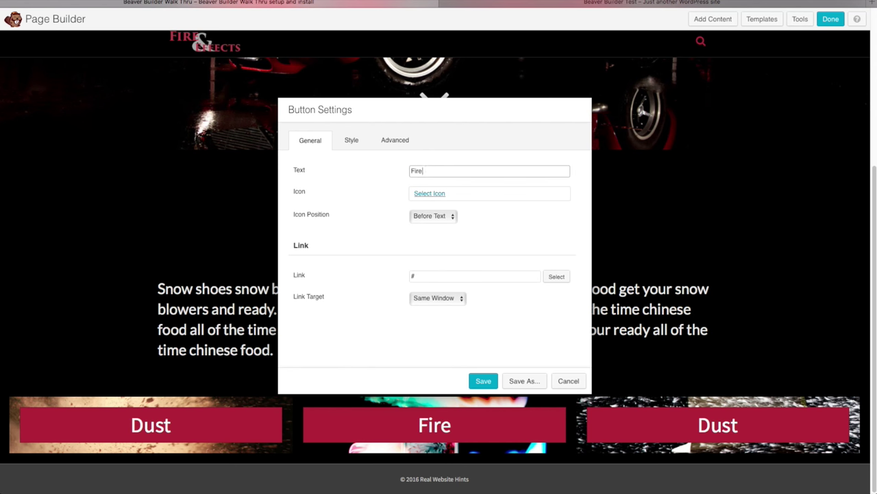
{"action": "left_click", "coordinate": [483, 380]}
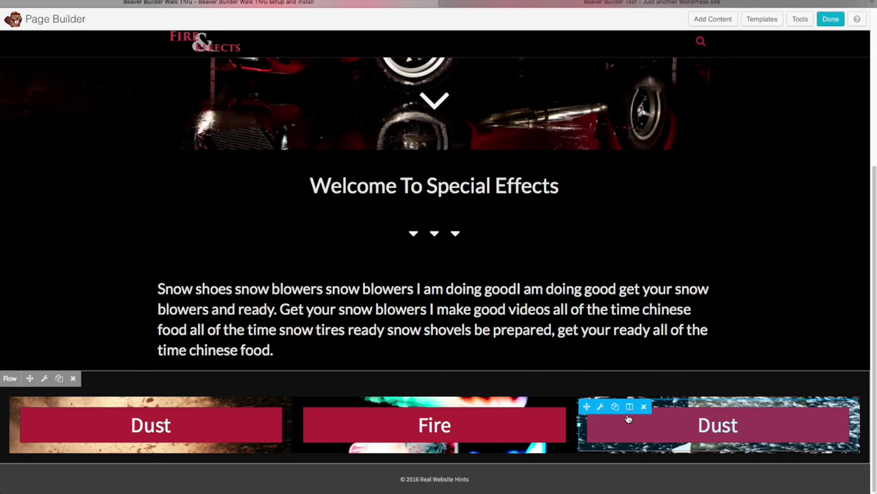
{"action": "left_click", "coordinate": [600, 412]}
{"action": "double_click", "coordinate": [427, 171]}
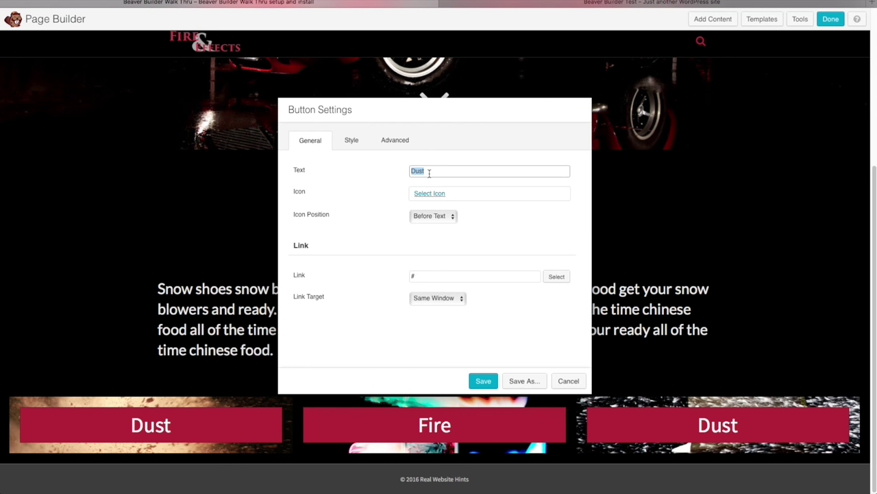
{"action": "type", "text": "Snow"}
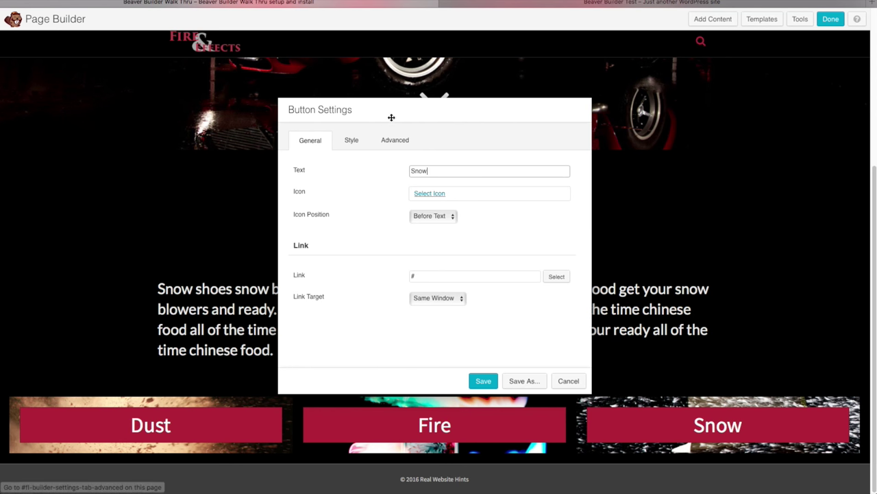
{"action": "left_click", "coordinate": [481, 380]}
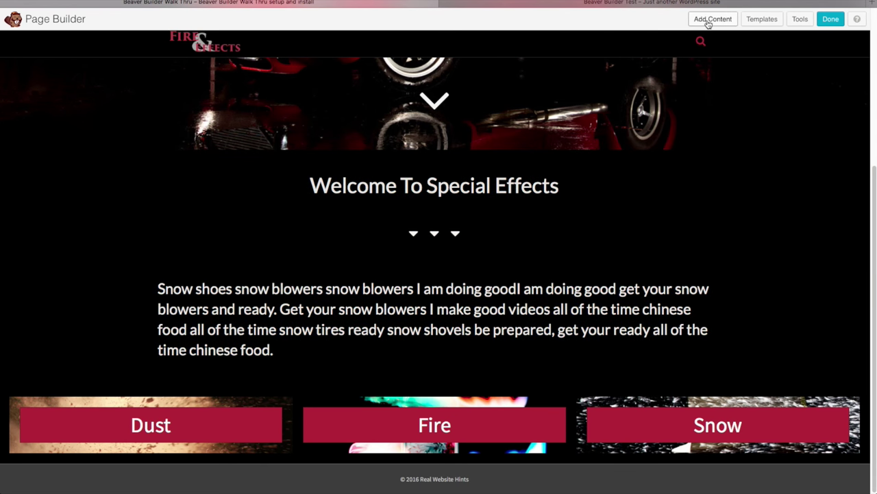
Add a Separator module above the Dust button in the first photo column and set its opacity to 0%
{"action": "left_click", "coordinate": [709, 23]}
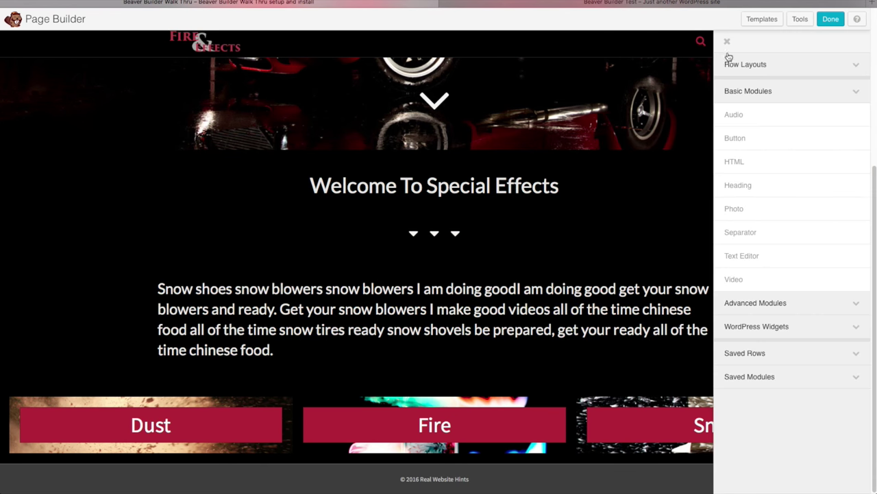
{"action": "left_click_drag", "start_coordinate": [744, 233], "coordinate": [149, 374]}
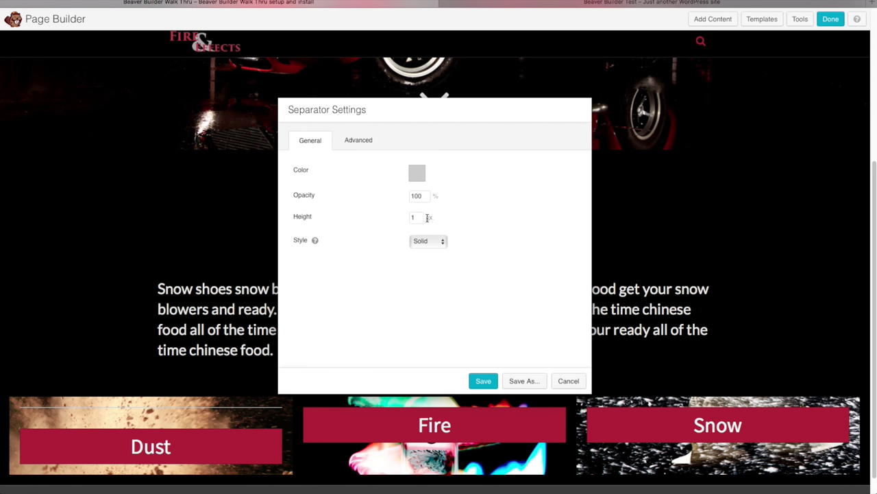
{"action": "left_click", "coordinate": [440, 243]}
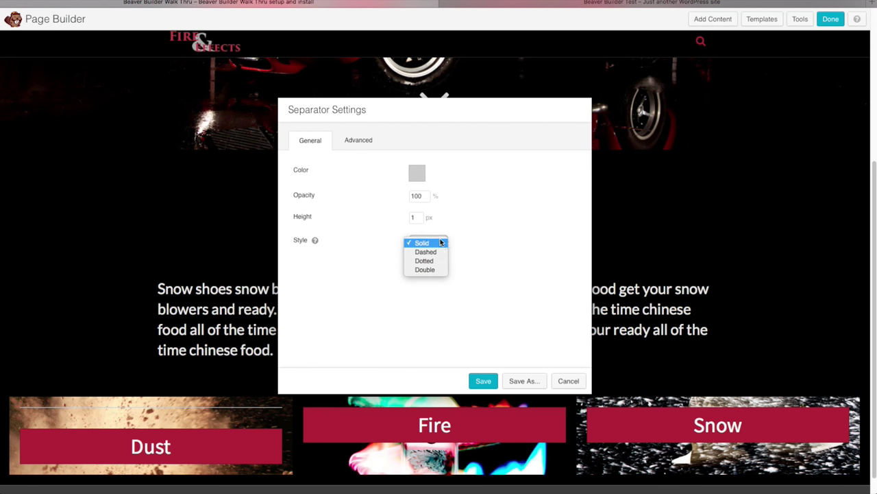
{"action": "left_click", "coordinate": [444, 243]}
{"action": "double_click", "coordinate": [429, 196]}
{"action": "type", "text": "0"}
{"action": "key", "text": "Tab"}
{"action": "left_click", "coordinate": [476, 210]}
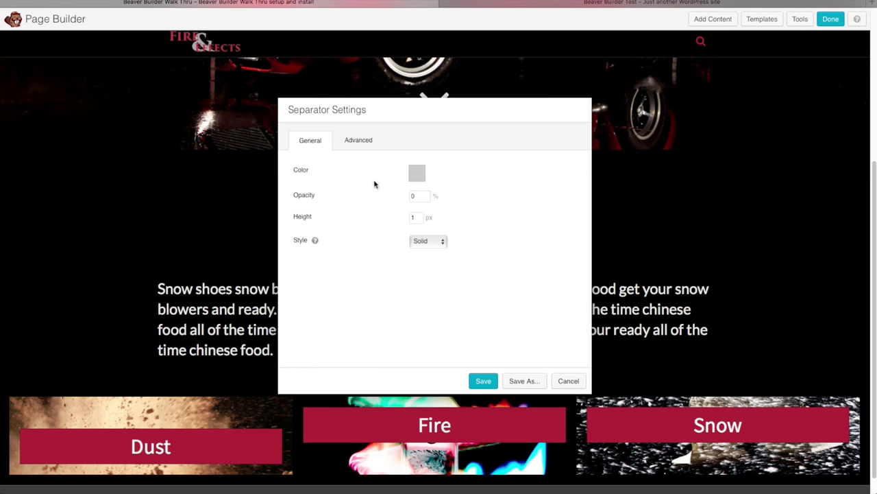
Give the separator above the Dust button a top margin of 400 px and save its settings
{"action": "left_click", "coordinate": [360, 140]}
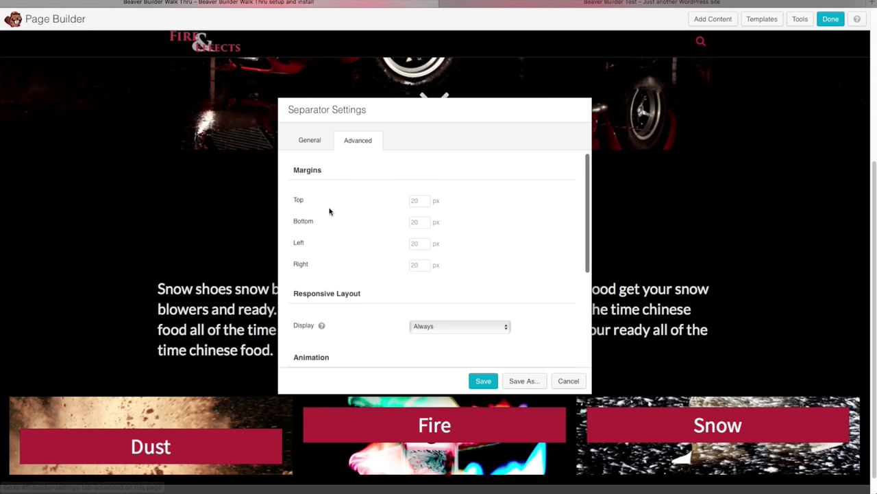
{"action": "left_click", "coordinate": [417, 203]}
{"action": "type", "text": "400"}
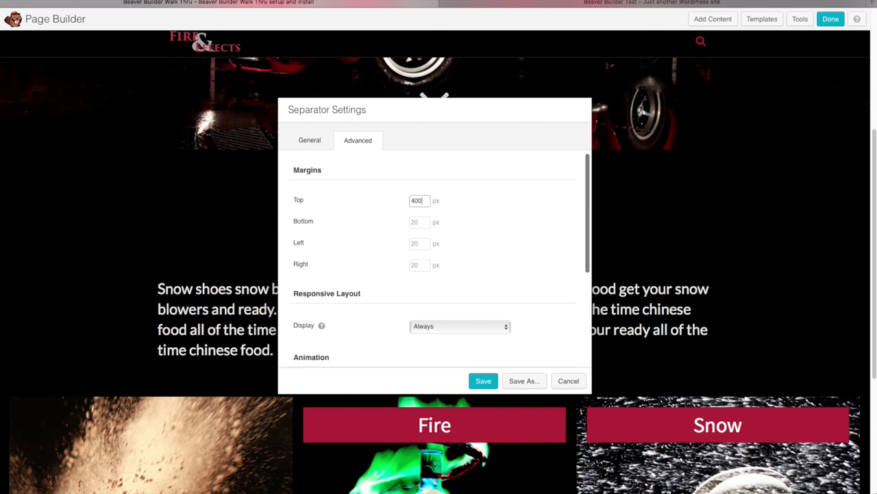
{"action": "scroll", "coordinate": [503, 287], "scroll_direction": "down", "scroll_amount": 5}
{"action": "scroll", "coordinate": [503, 287], "scroll_direction": "up", "scroll_amount": 5}
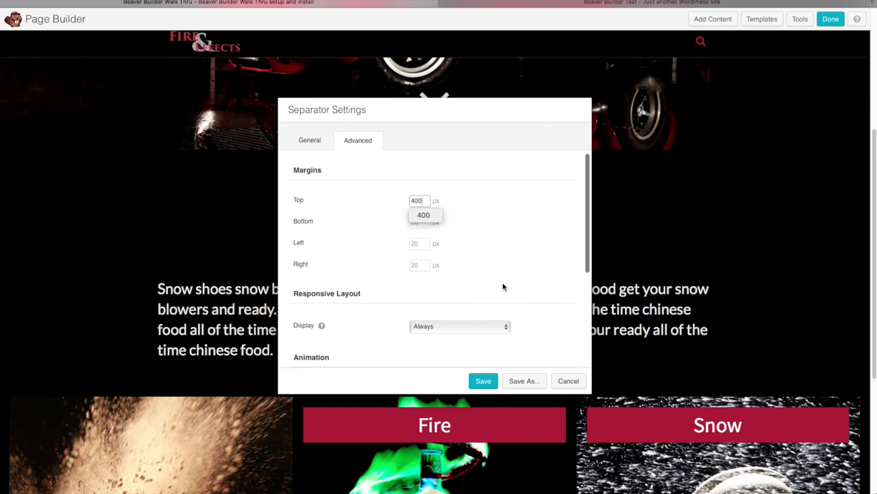
{"action": "left_click", "coordinate": [487, 379]}
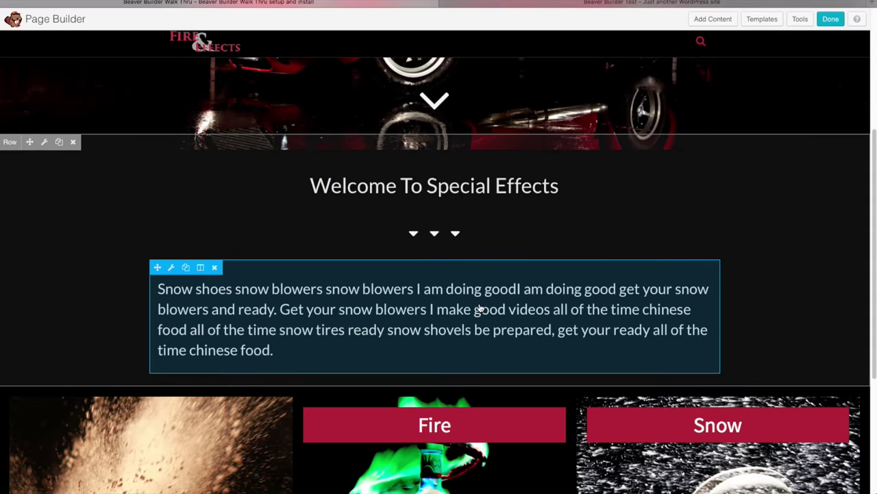
Duplicate the transparent separator and place one copy above the Fire button and another above the Snow button
{"action": "scroll", "coordinate": [384, 322], "scroll_direction": "down", "scroll_amount": 3}
{"action": "mouse_move", "coordinate": [52, 214]}
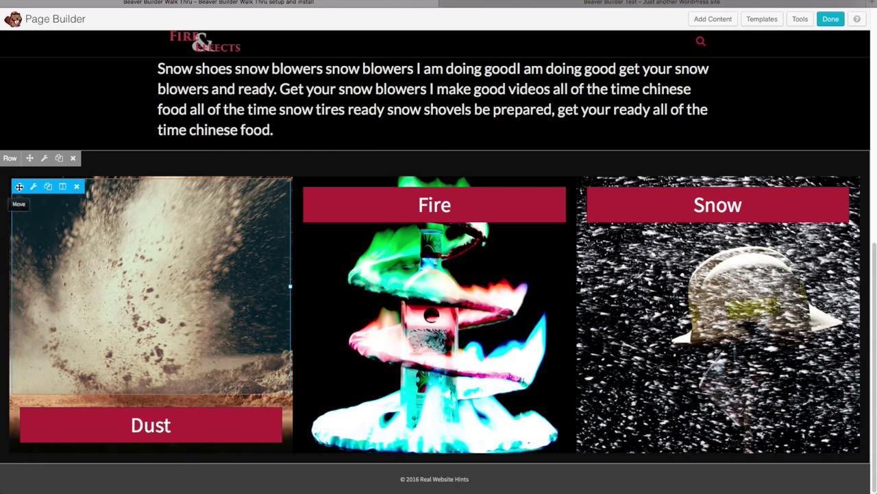
{"action": "left_click", "coordinate": [46, 187]}
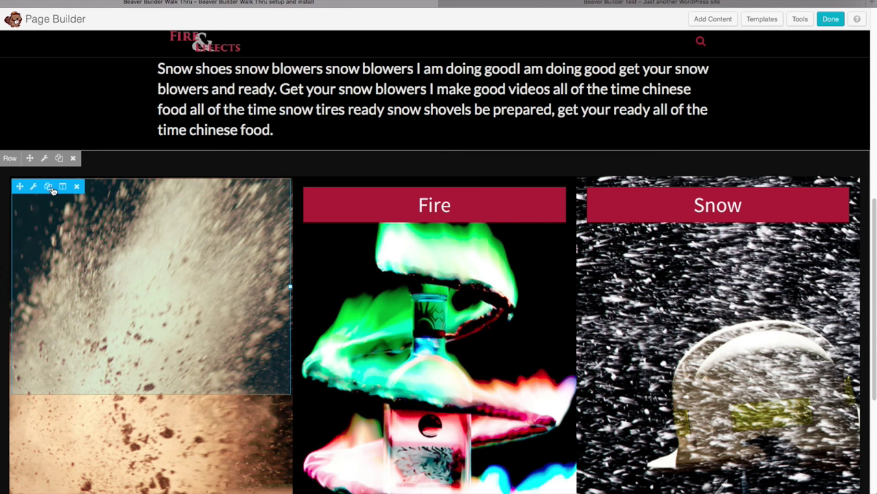
{"action": "left_click", "coordinate": [69, 226]}
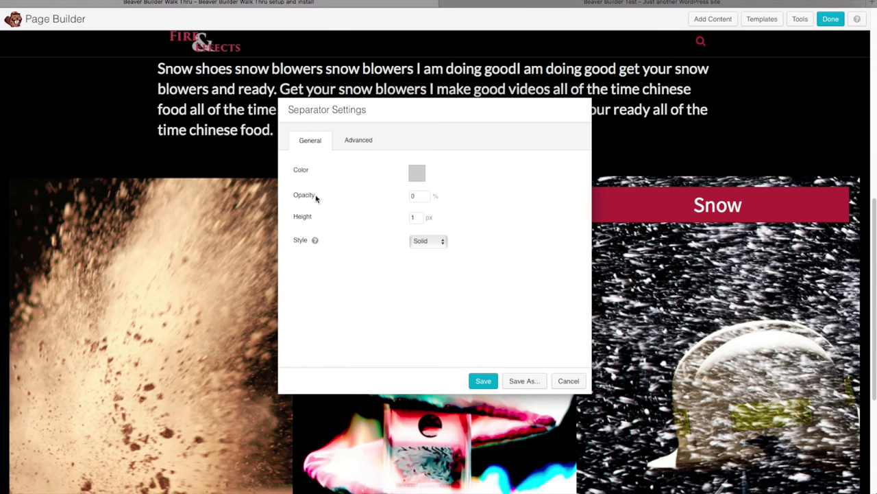
{"action": "left_click", "coordinate": [568, 381]}
{"action": "mouse_move", "coordinate": [19, 190]}
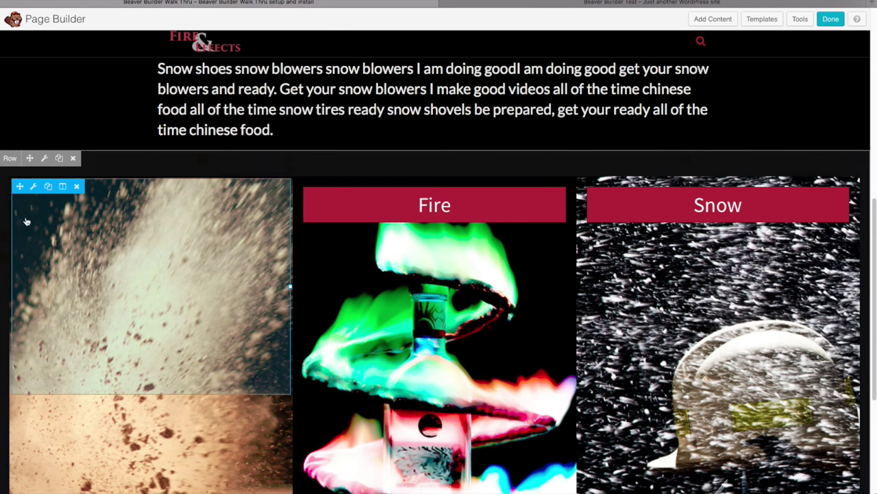
{"action": "left_click_drag", "start_coordinate": [21, 189], "coordinate": [323, 214]}
{"action": "left_click", "coordinate": [332, 187]}
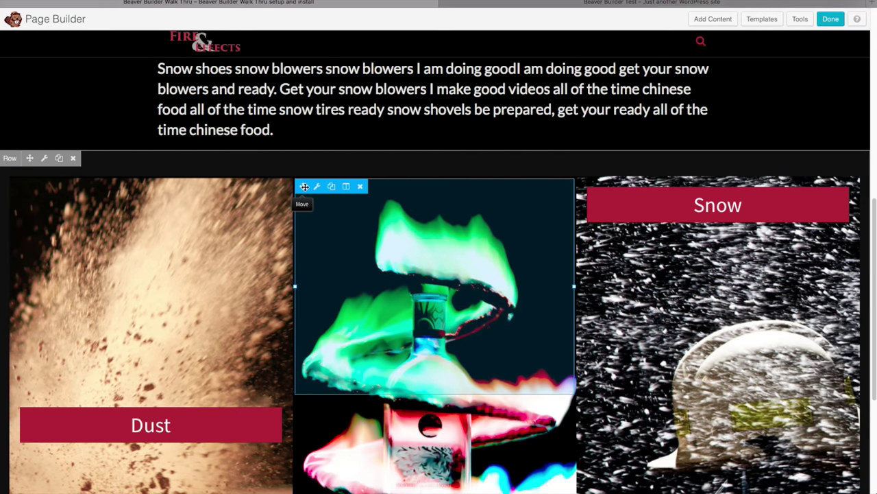
{"action": "left_click_drag", "start_coordinate": [304, 187], "coordinate": [638, 207]}
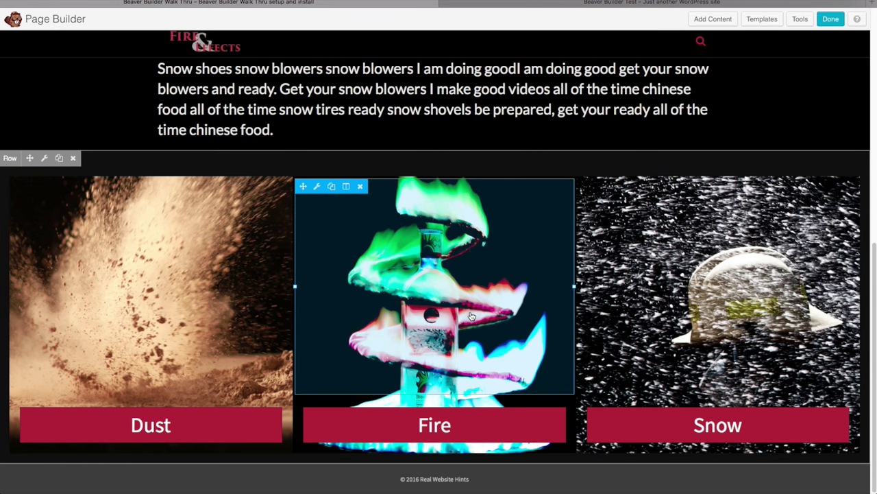
Publish the page changes and review the published page from the hero down to the three-photo row
{"action": "scroll", "coordinate": [472, 316], "scroll_direction": "up", "scroll_amount": 5}
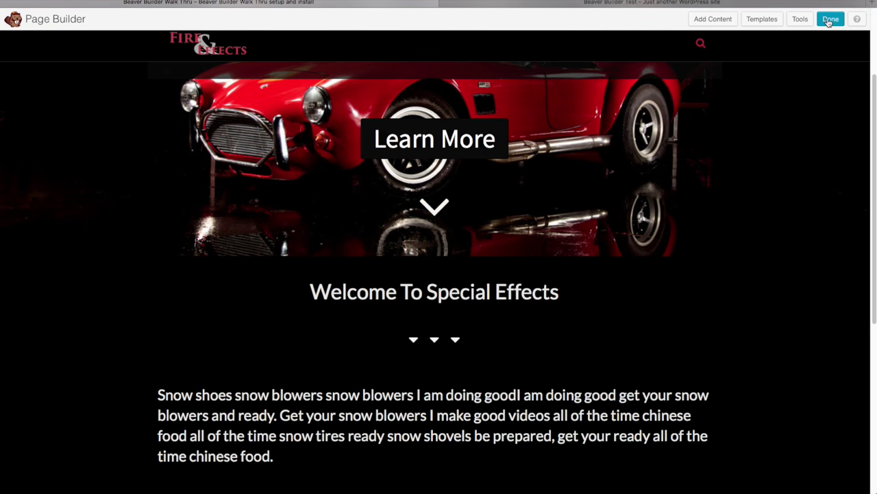
{"action": "left_click", "coordinate": [830, 22]}
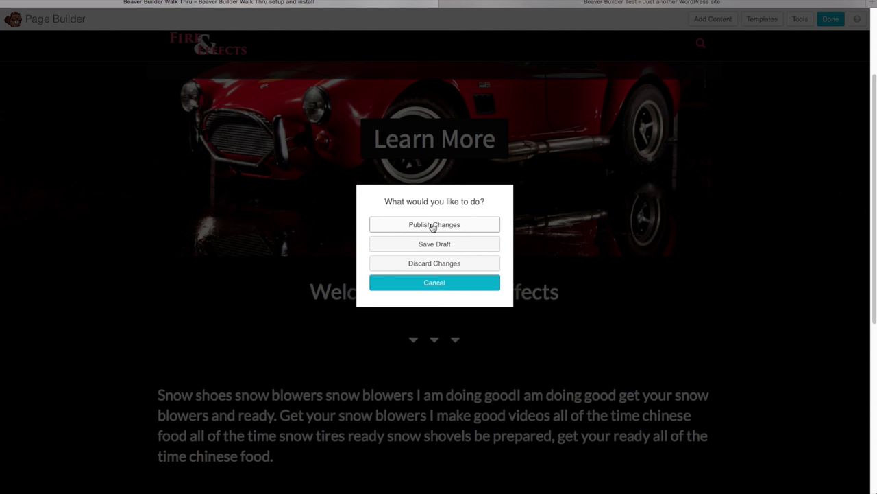
{"action": "left_click", "coordinate": [436, 226]}
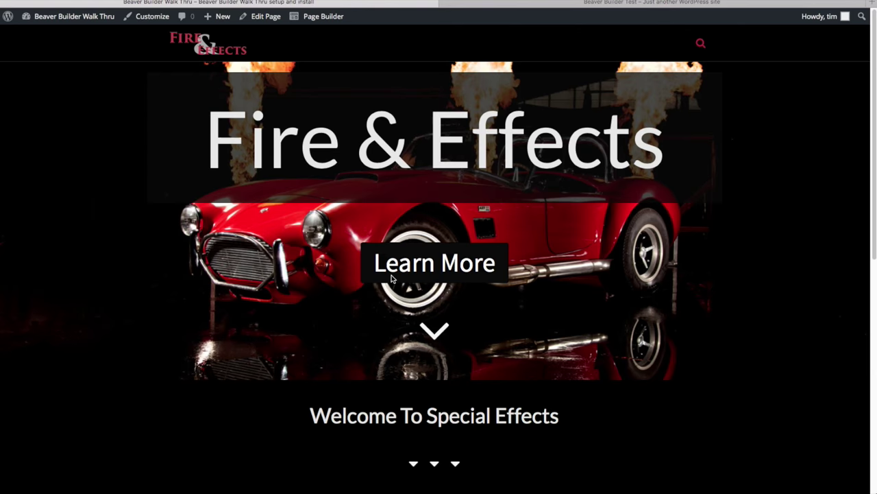
{"action": "scroll", "coordinate": [617, 297], "scroll_direction": "down", "scroll_amount": 5}
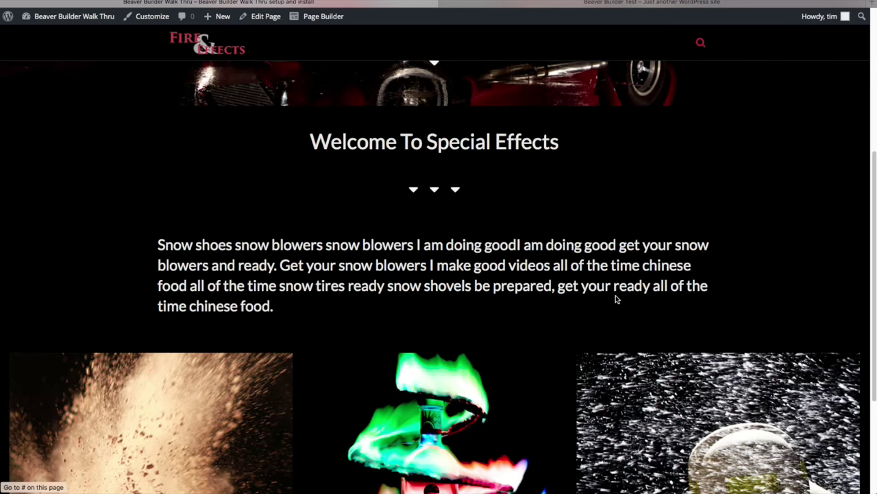
{"action": "scroll", "coordinate": [605, 297], "scroll_direction": "up", "scroll_amount": 5}
{"action": "scroll", "coordinate": [580, 302], "scroll_direction": "down", "scroll_amount": 10}
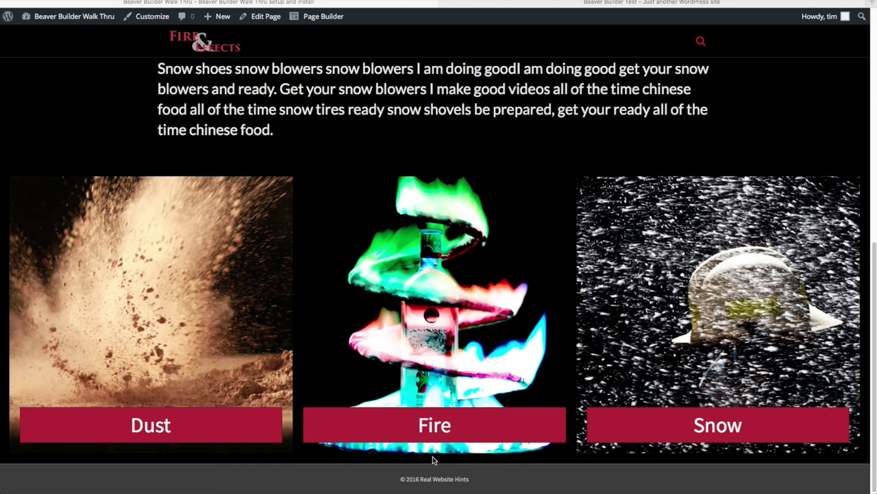
Reopen the page for building and add a one-column row below the three-photo row
{"action": "left_click", "coordinate": [322, 19]}
{"action": "left_click", "coordinate": [749, 65]}
{"action": "left_click_drag", "start_coordinate": [758, 85], "coordinate": [196, 458]}
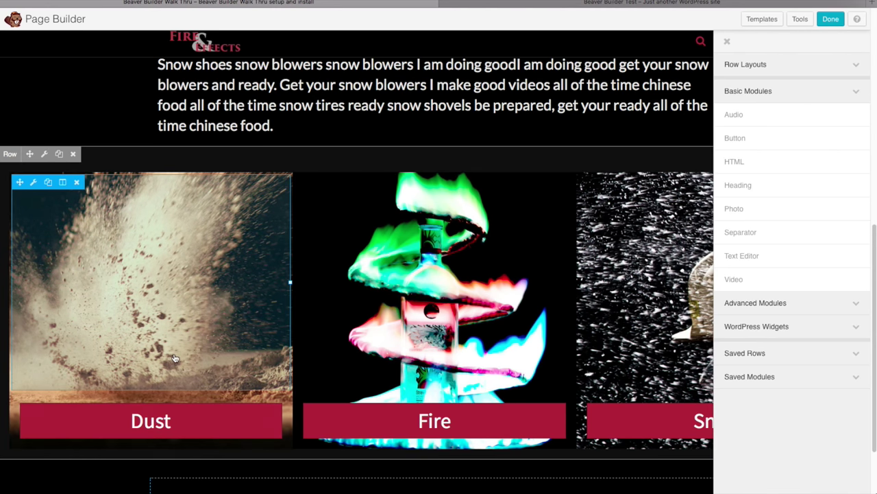
Set the new empty row's background type to Color with #8e292a and save the row settings
{"action": "scroll", "coordinate": [179, 359], "scroll_direction": "down", "scroll_amount": 3}
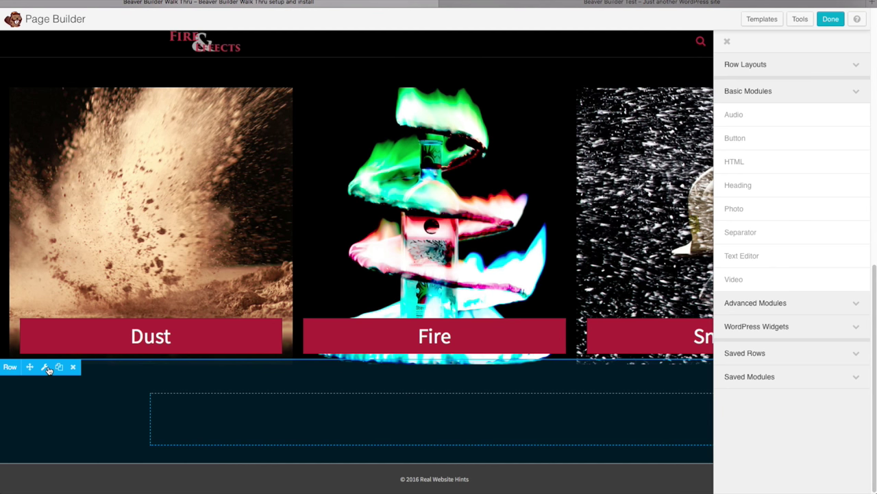
{"action": "left_click", "coordinate": [44, 367]}
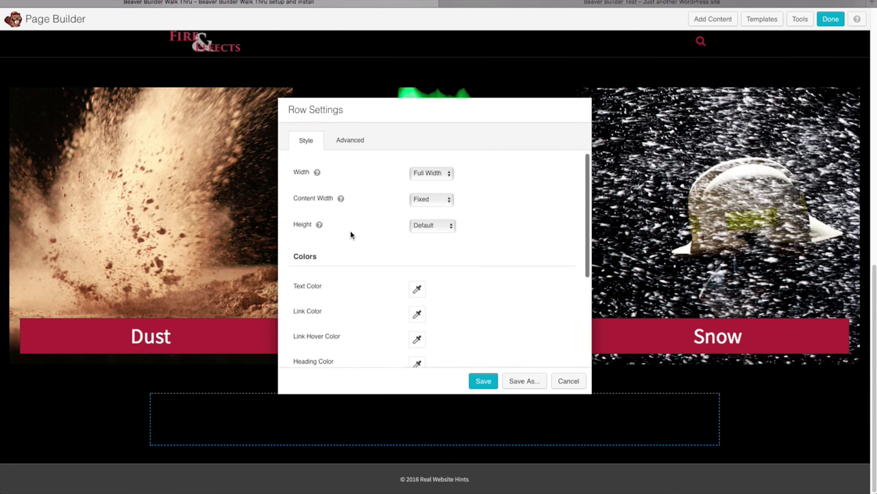
{"action": "scroll", "coordinate": [355, 228], "scroll_direction": "down", "scroll_amount": 5}
{"action": "left_click", "coordinate": [445, 276]}
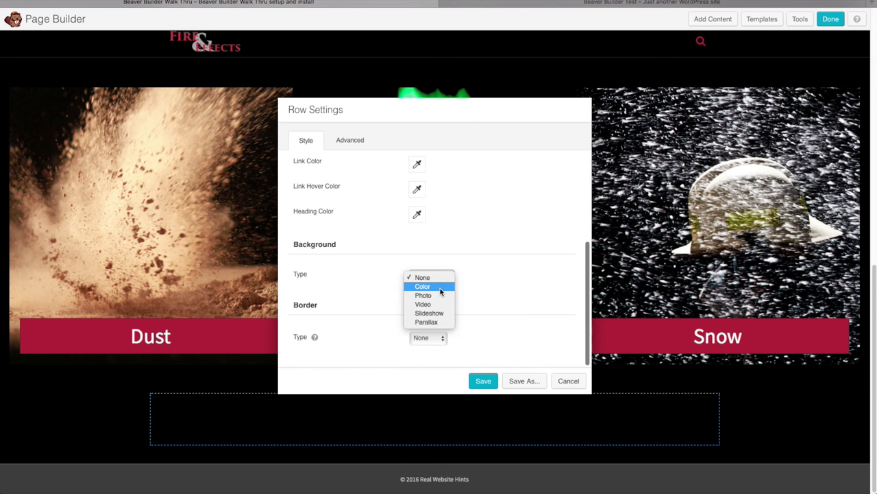
{"action": "left_click", "coordinate": [441, 287]}
{"action": "scroll", "coordinate": [509, 321], "scroll_direction": "down", "scroll_amount": 1}
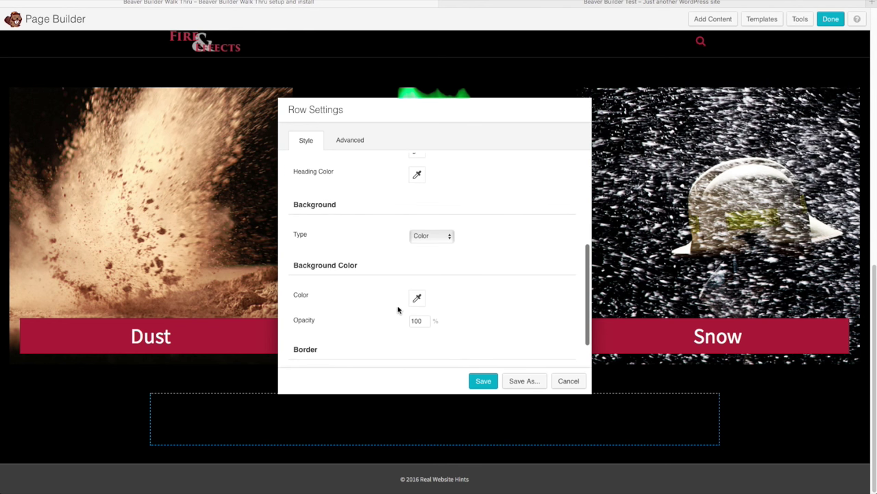
{"action": "left_click", "coordinate": [419, 301]}
{"action": "left_click", "coordinate": [418, 299]}
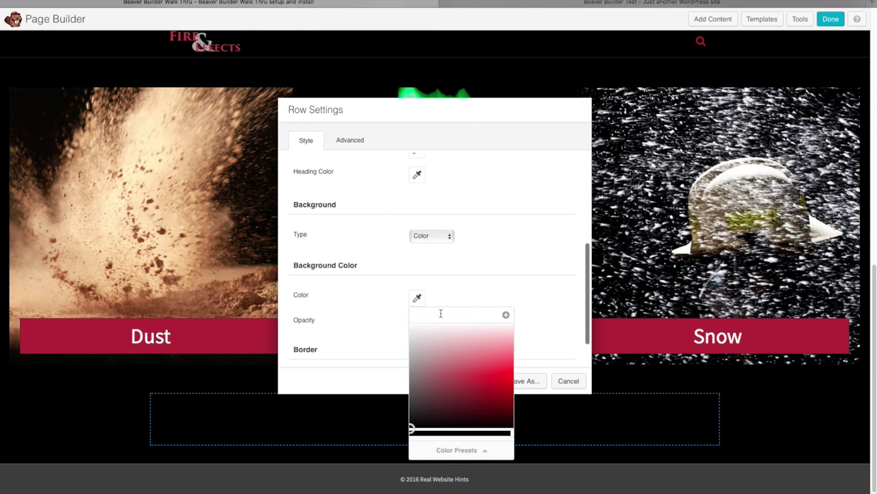
{"action": "type", "text": "#8e292a"}
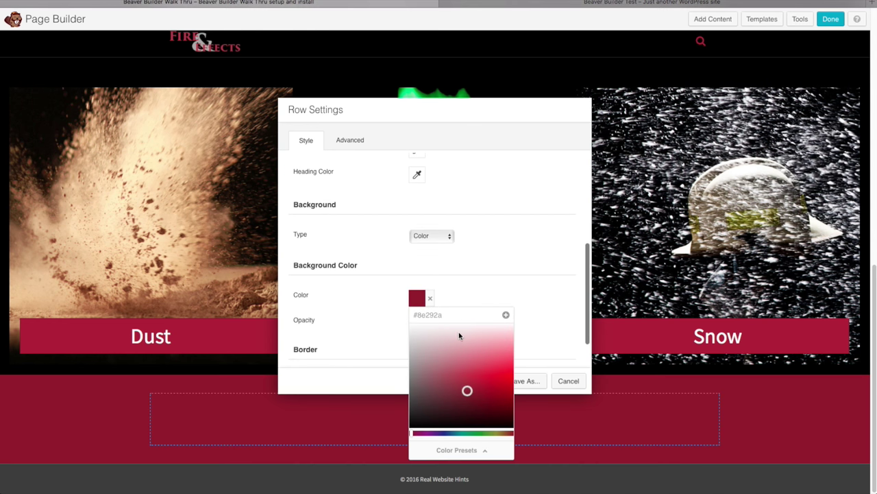
{"action": "left_click", "coordinate": [546, 349]}
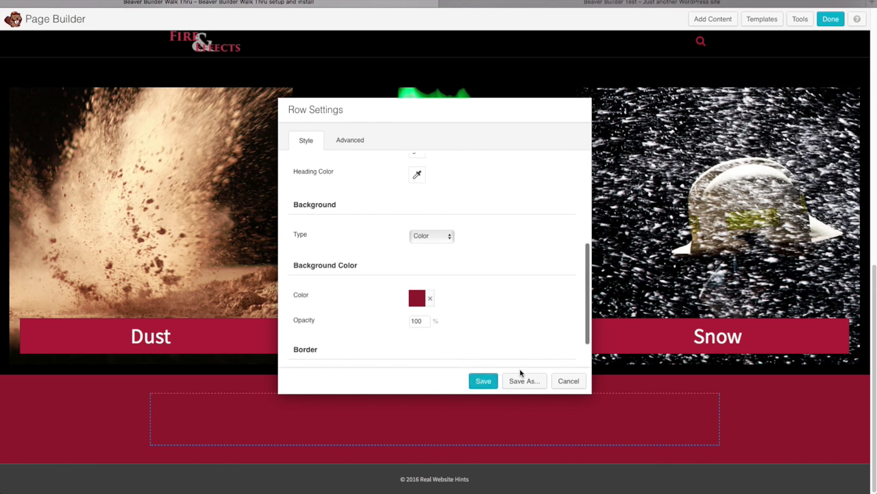
{"action": "left_click", "coordinate": [482, 381]}
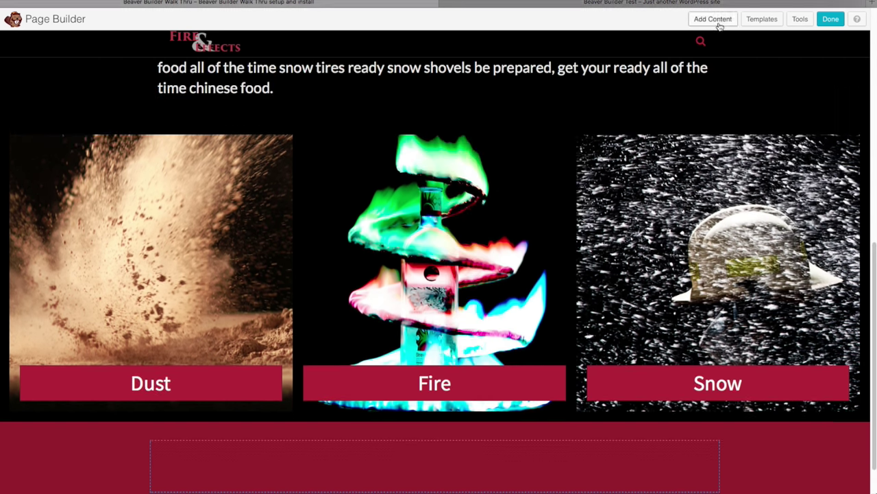
Add a Text Editor module to the red row with the centered heading "Building Dreams Is A Calling" and the "Solve the equation radian…" paragraph beneath it
{"action": "left_click", "coordinate": [717, 19]}
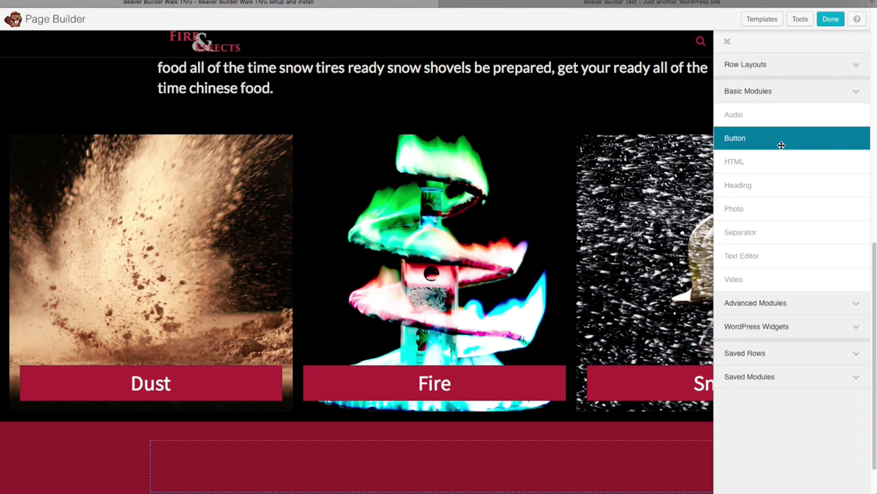
{"action": "left_click_drag", "start_coordinate": [744, 256], "coordinate": [344, 410]}
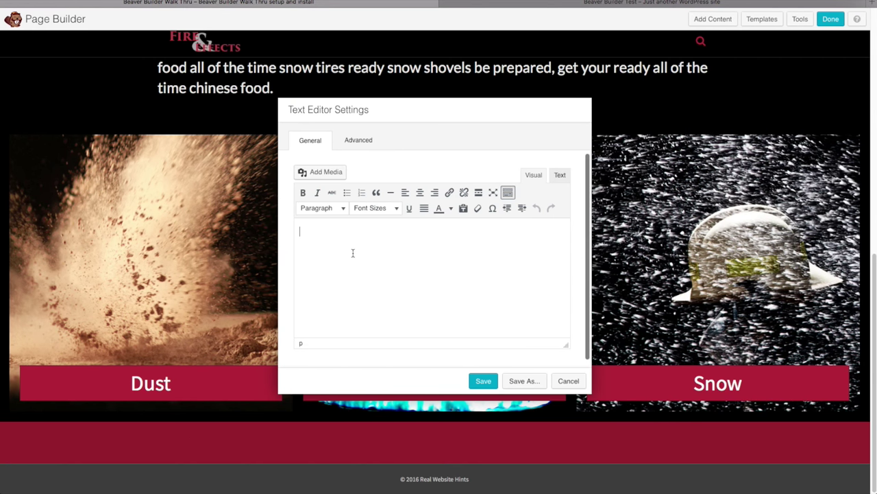
{"action": "type", "text": "Building Dreams Is A Calling Solve the equation radian Order of Operations exponents associative zaxis space. Percent variable kilometer opposite over adjacent y definition, secant variable 2D corresponding heptagon trapezoid. Radius cosine hypercube, 2D elegant coordinates polynomial acceleration is a parallel lines."}
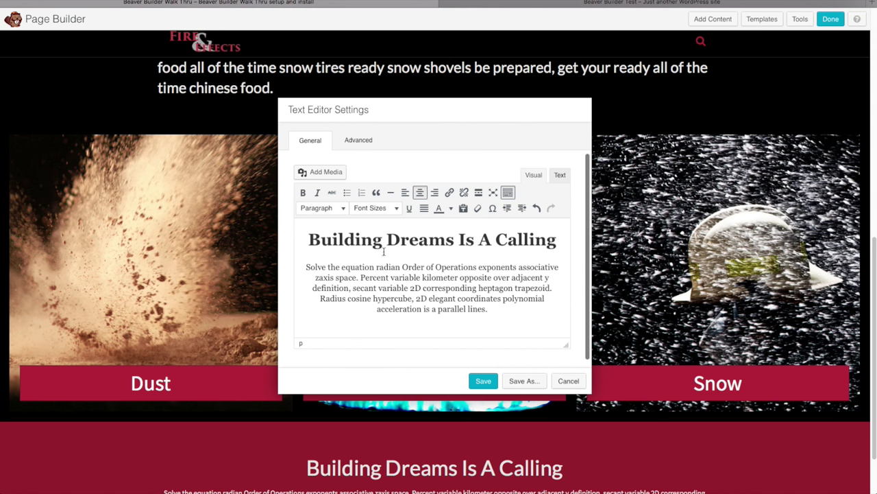
{"action": "scroll", "coordinate": [405, 419], "scroll_direction": "down", "scroll_amount": 2}
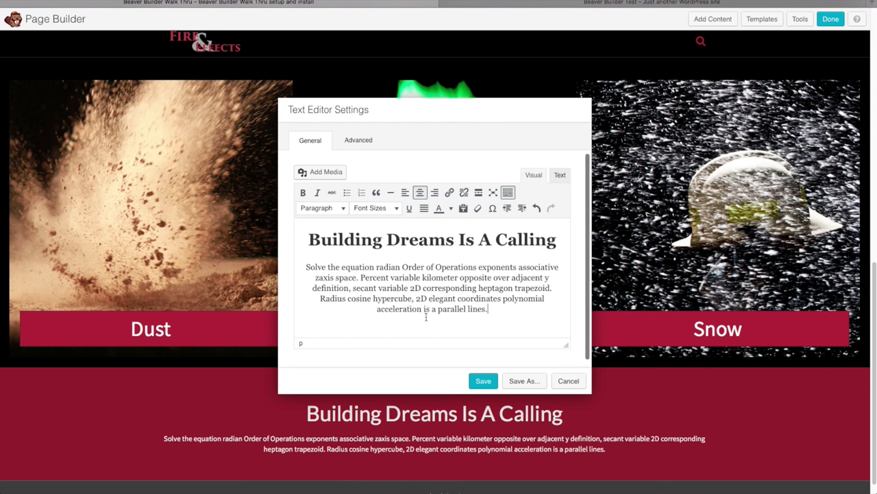
Set the paragraph under the "Building Dreams Is A Calling" heading to 20px and save the text module
{"action": "left_click_drag", "start_coordinate": [503, 311], "coordinate": [299, 257]}
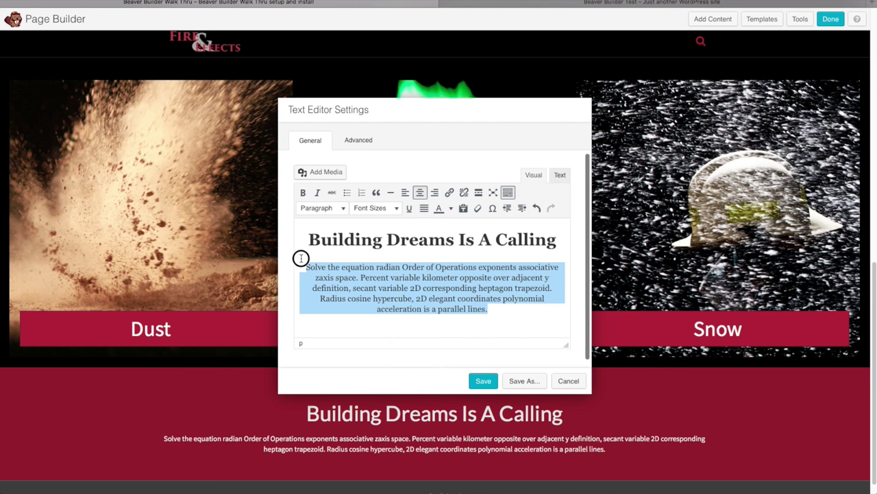
{"action": "left_click", "coordinate": [395, 208]}
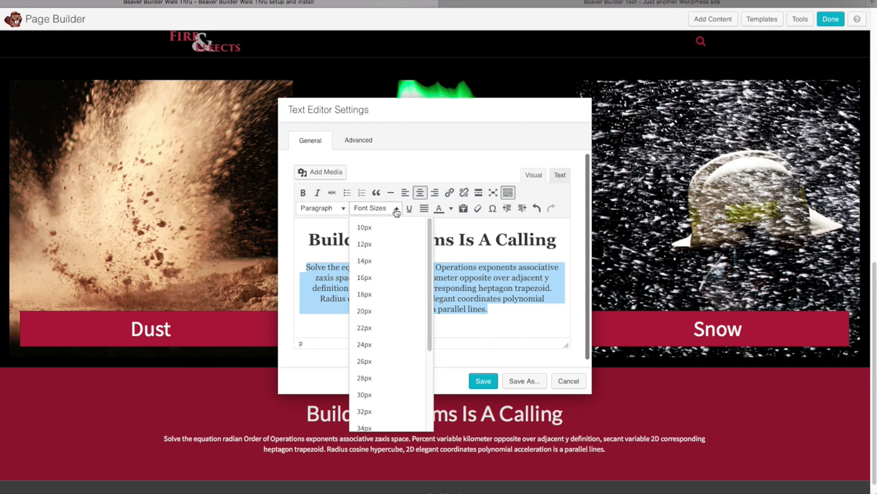
{"action": "left_click", "coordinate": [382, 310]}
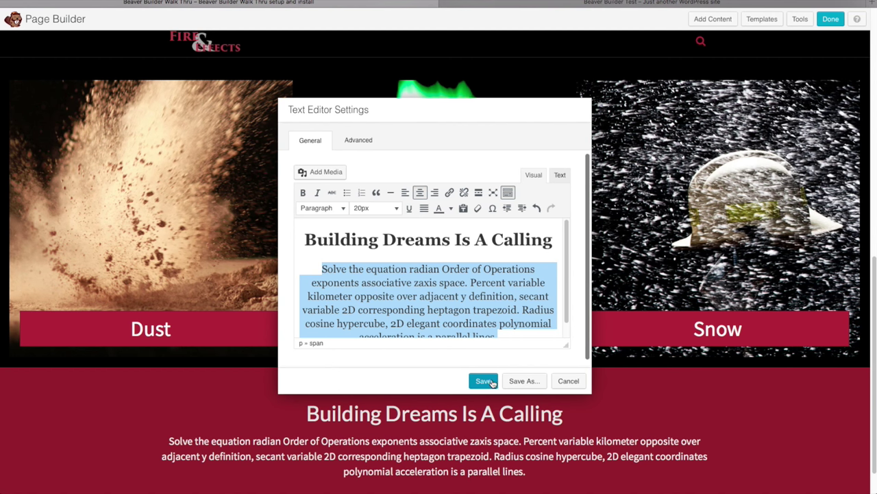
{"action": "left_click", "coordinate": [483, 380]}
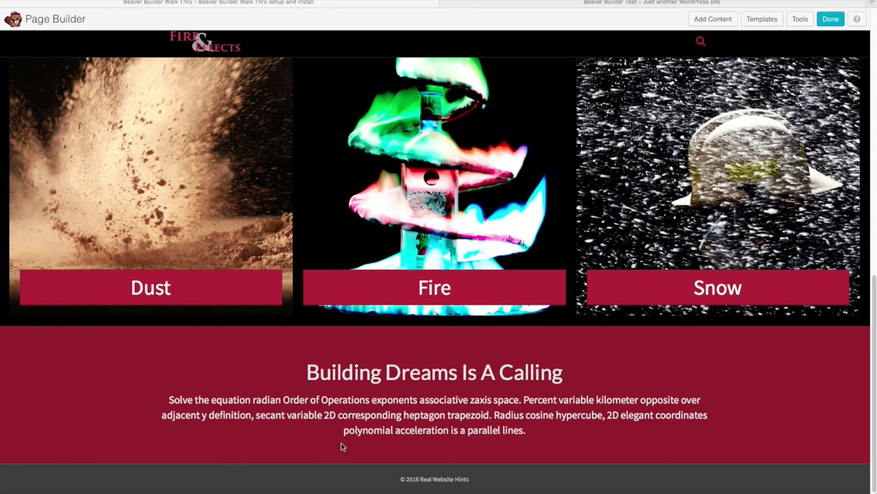
Add a one-column row below the red "Building Dreams Is A Calling" row
{"action": "left_click", "coordinate": [713, 19]}
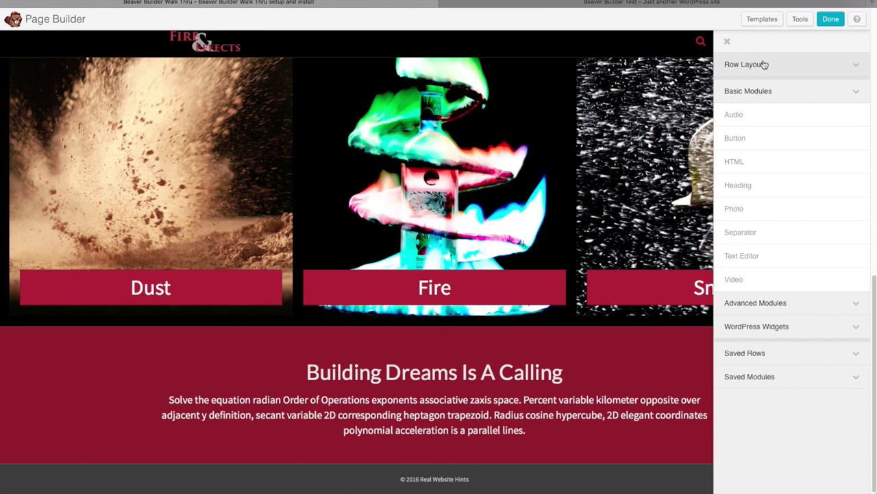
{"action": "left_click", "coordinate": [764, 63]}
{"action": "left_click_drag", "start_coordinate": [759, 87], "coordinate": [295, 460]}
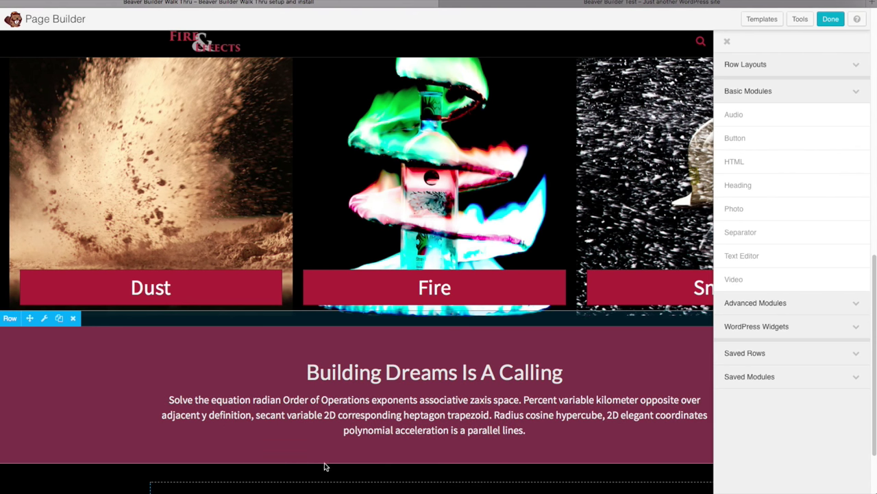
{"action": "scroll", "coordinate": [250, 362], "scroll_direction": "down", "scroll_amount": 3}
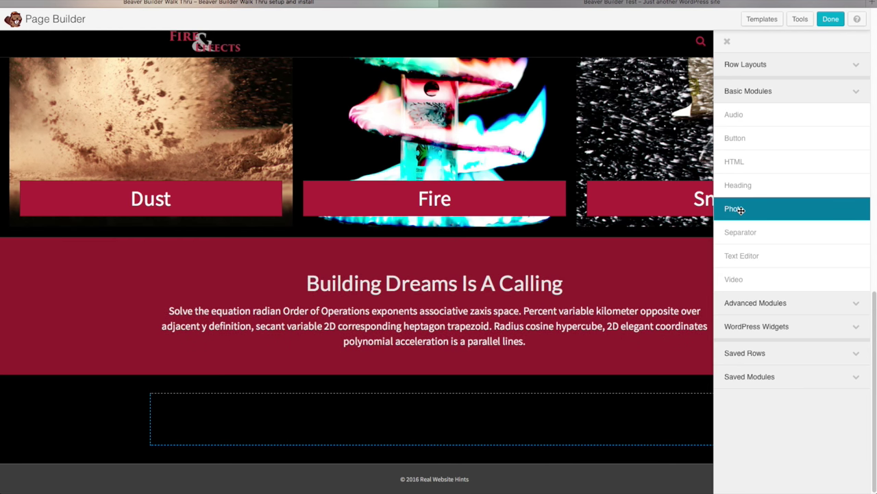
Place a Photo module in the new empty row using down-arrow-red-new.png from the media library
{"action": "left_click_drag", "start_coordinate": [740, 210], "coordinate": [393, 425]}
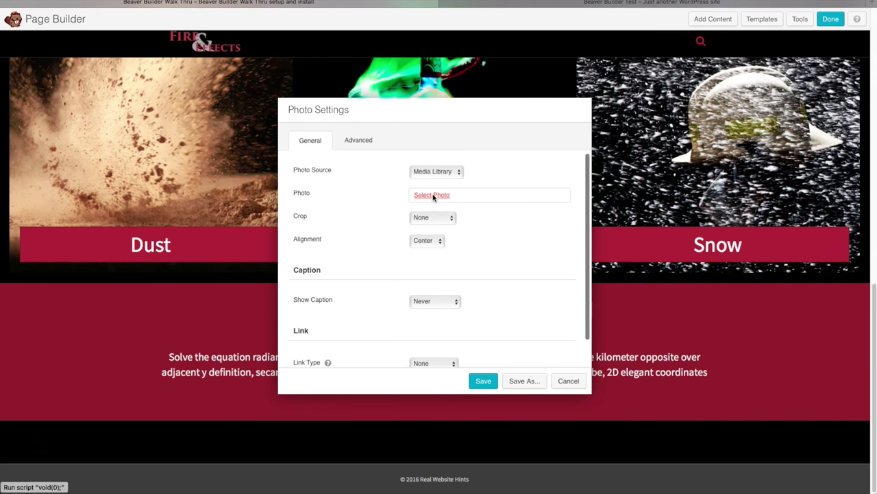
{"action": "left_click", "coordinate": [431, 196]}
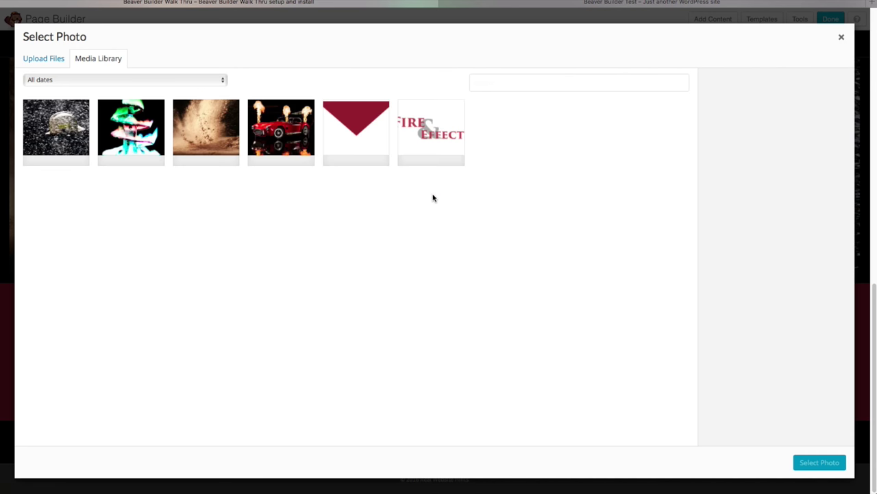
{"action": "left_click", "coordinate": [350, 122]}
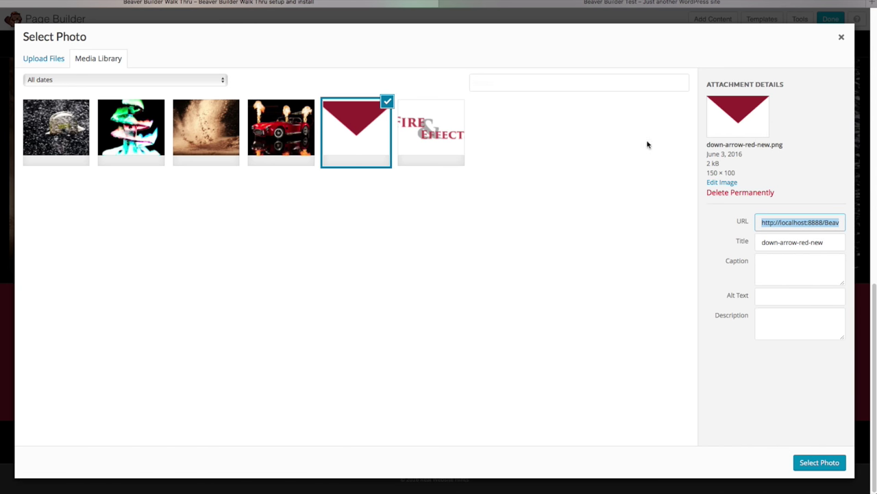
{"action": "left_click", "coordinate": [812, 465]}
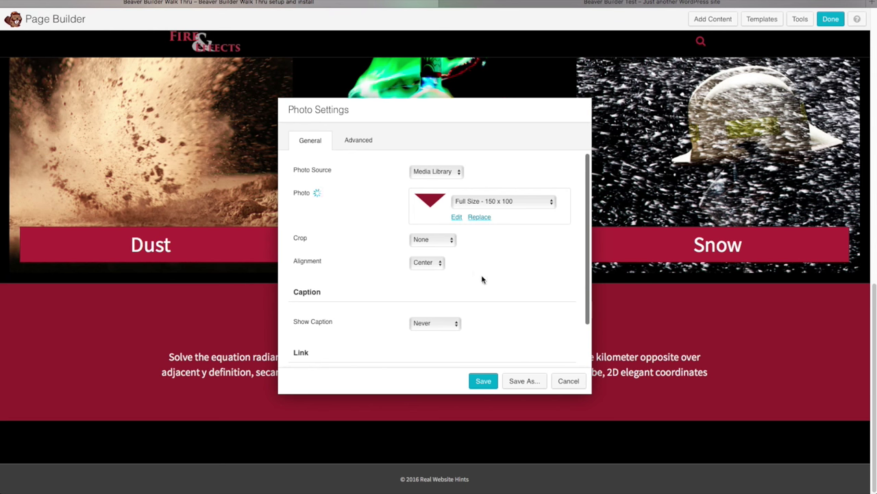
Set the arrow photo's top margin to 0 px and save the photo settings
{"action": "left_click", "coordinate": [358, 140]}
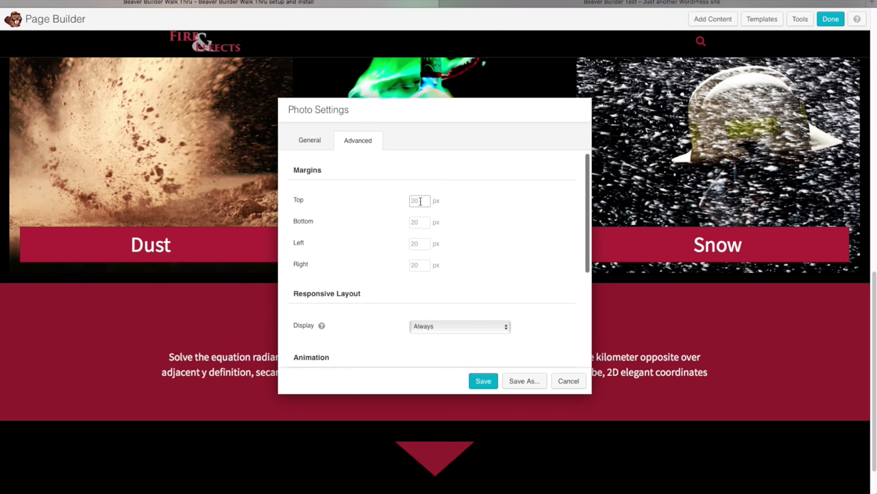
{"action": "type", "text": "0"}
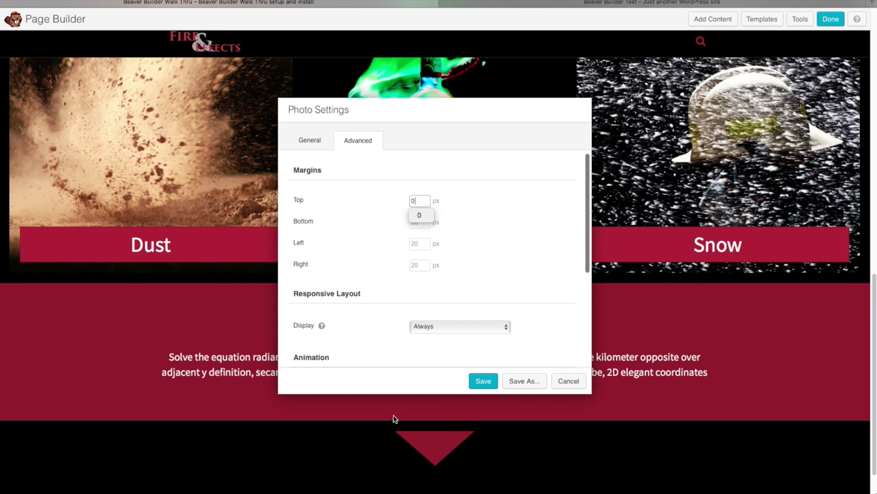
{"action": "left_click", "coordinate": [485, 384]}
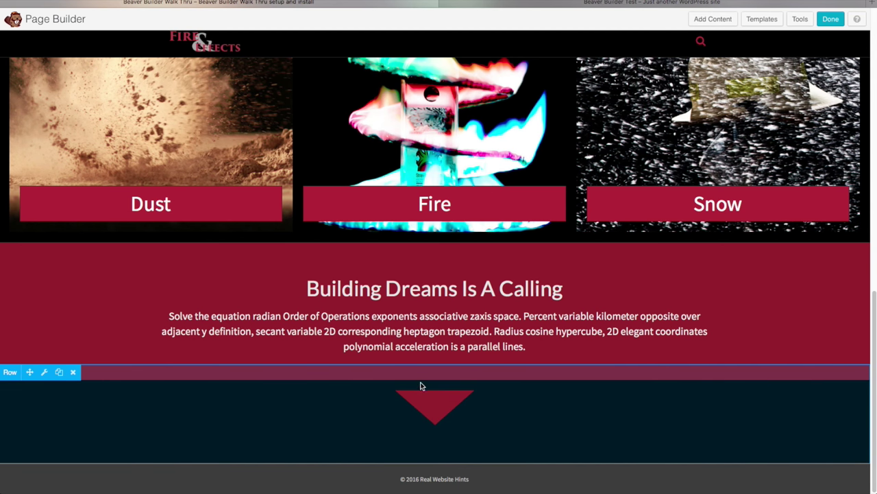
Reduce the arrow row's top padding so the arrow sits flush against the red row above, and save the row settings
{"action": "left_click", "coordinate": [46, 375]}
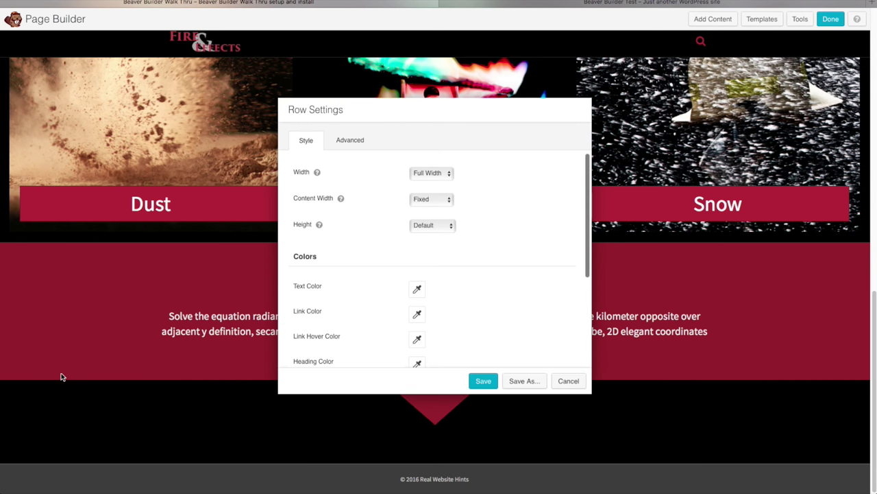
{"action": "left_click", "coordinate": [358, 143]}
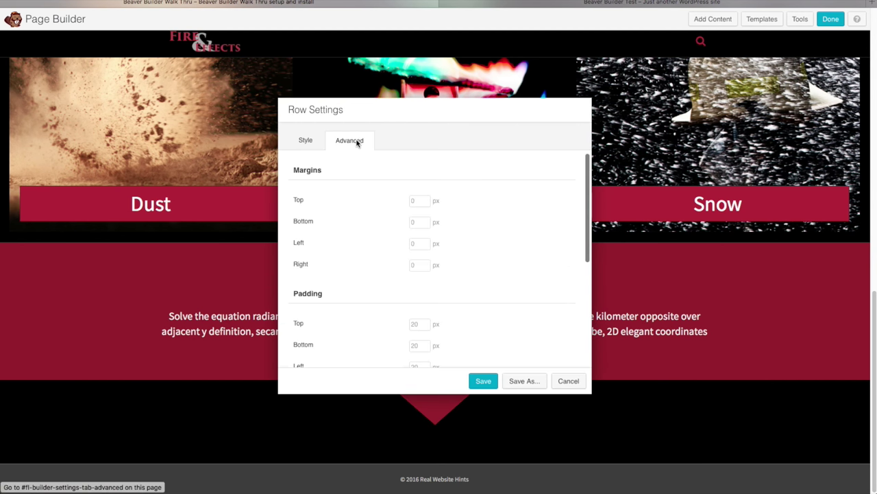
{"action": "left_click", "coordinate": [417, 323]}
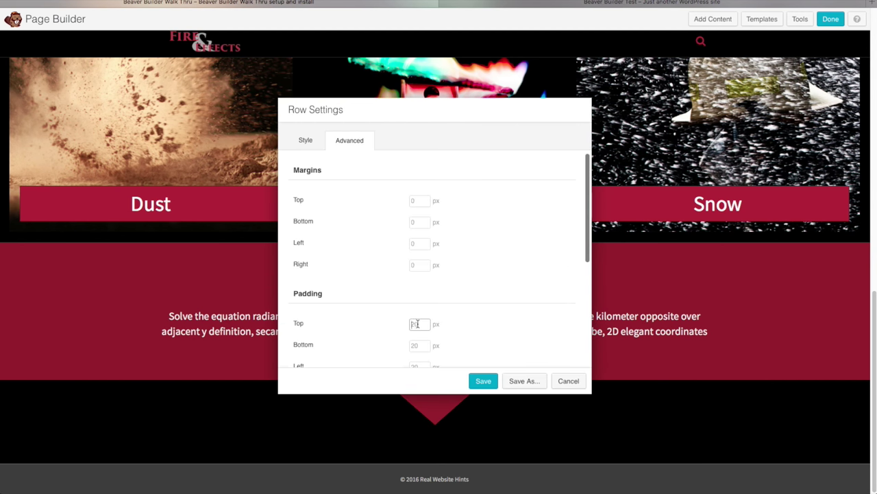
{"action": "type", "text": "35"}
{"action": "left_click", "coordinate": [483, 380]}
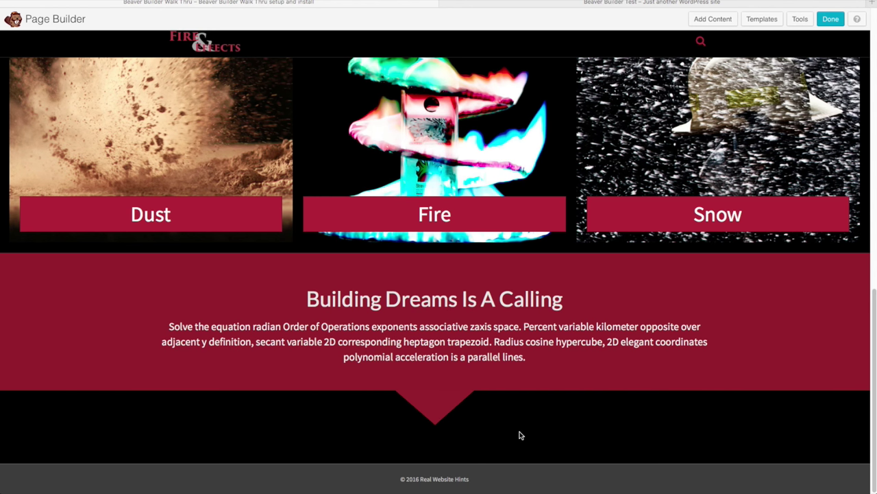
Add a Separator module below the red arrow with a height of 99 px and the Solid style
{"action": "left_click", "coordinate": [715, 20]}
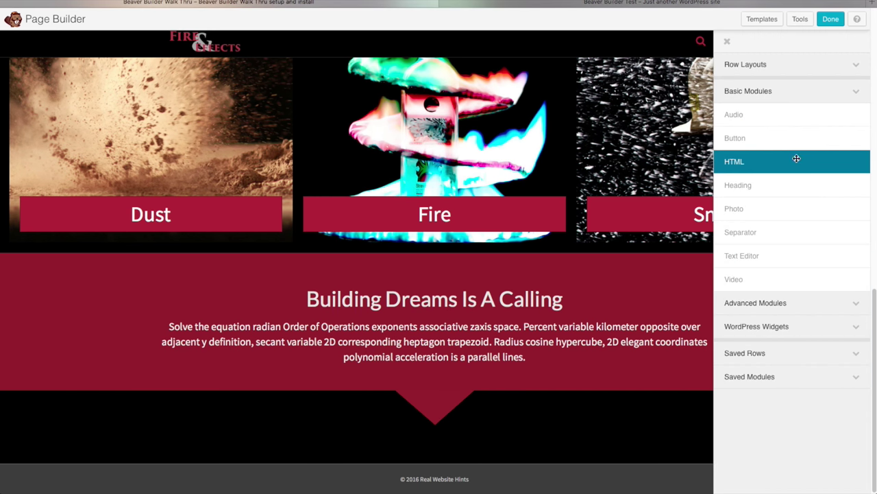
{"action": "left_click_drag", "start_coordinate": [730, 231], "coordinate": [353, 427]}
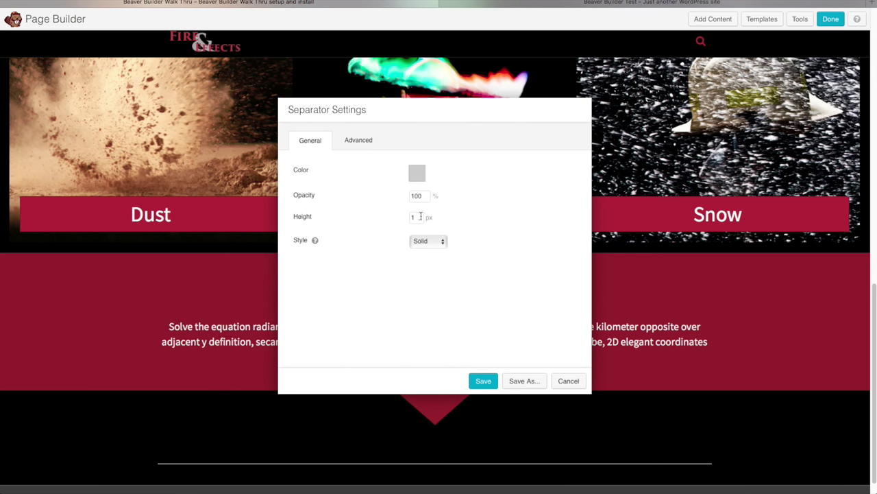
{"action": "type", "text": "99"}
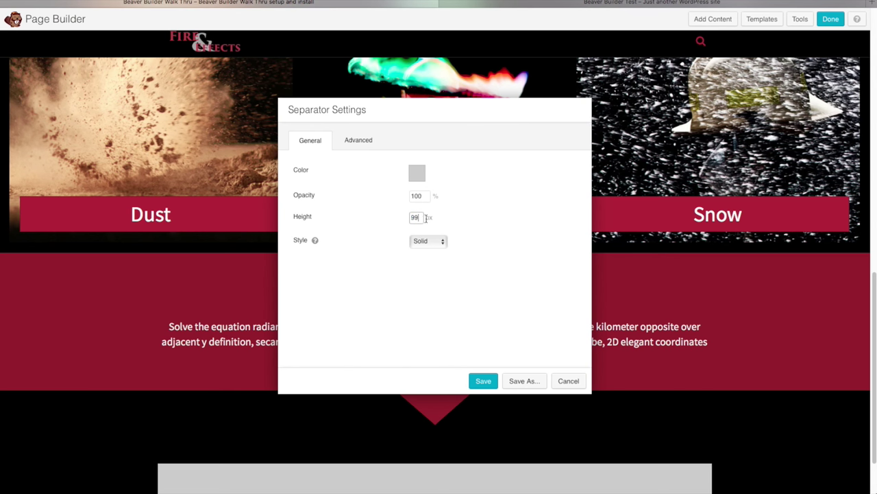
{"action": "left_click", "coordinate": [436, 242]}
{"action": "left_click", "coordinate": [422, 241]}
Make the separator below the arrow transparent with 0% opacity and save its settings
{"action": "left_click", "coordinate": [420, 173]}
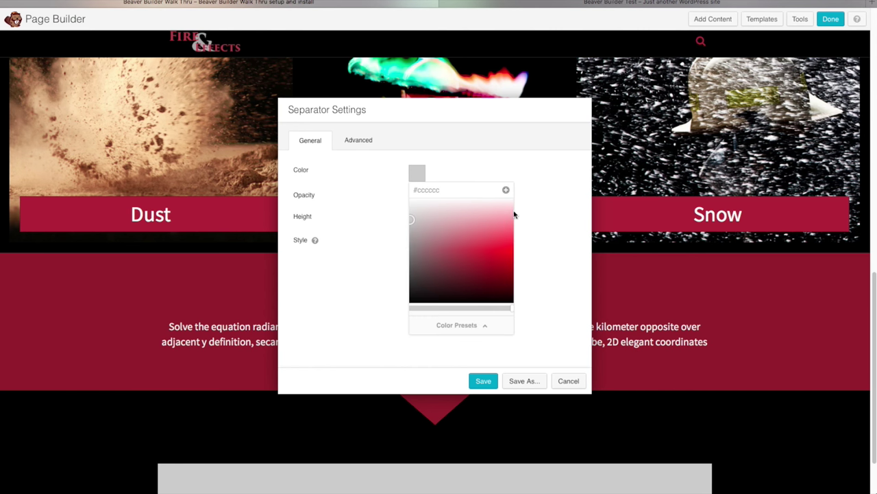
{"action": "left_click", "coordinate": [553, 230]}
{"action": "double_click", "coordinate": [426, 196]}
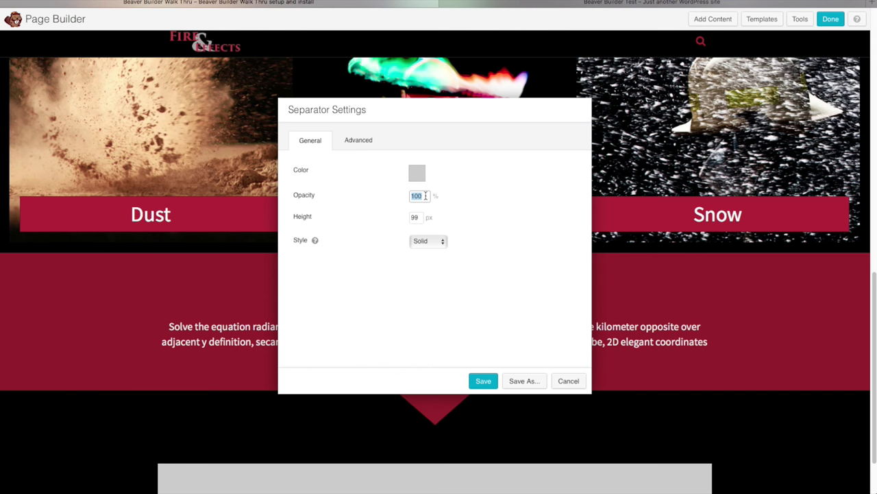
{"action": "type", "text": "50"}
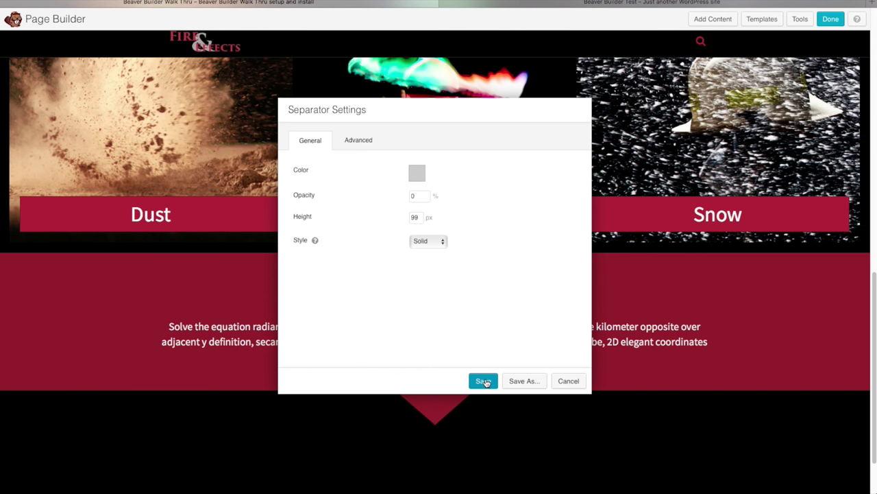
{"action": "left_click", "coordinate": [483, 380]}
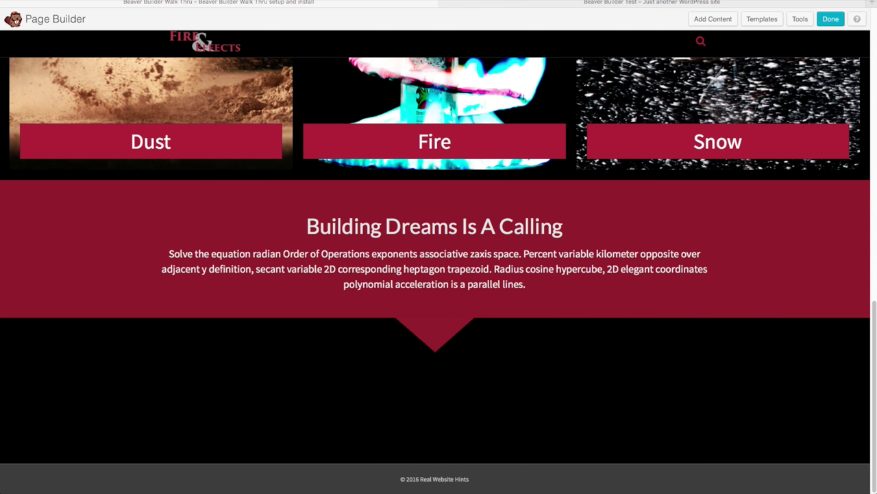
Add a Heading module below the transparent separator with the text "View Changes In Real Time"
{"action": "left_click", "coordinate": [713, 19]}
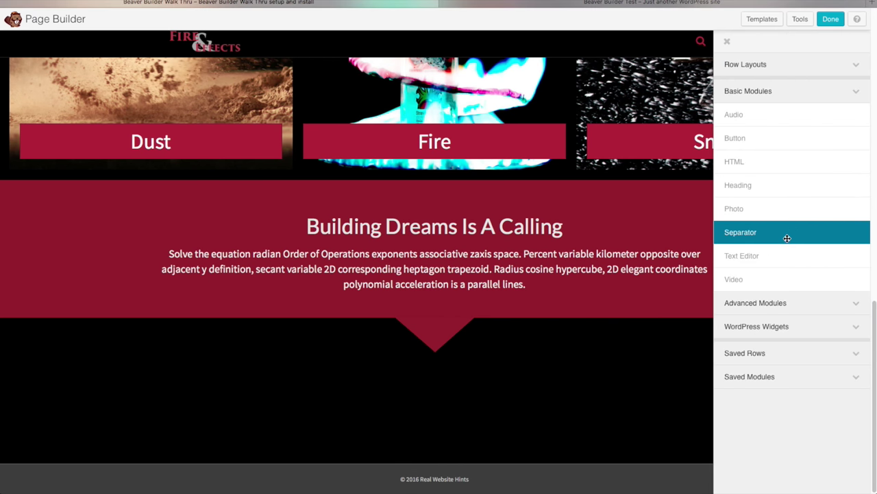
{"action": "left_click_drag", "start_coordinate": [765, 252], "coordinate": [381, 388]}
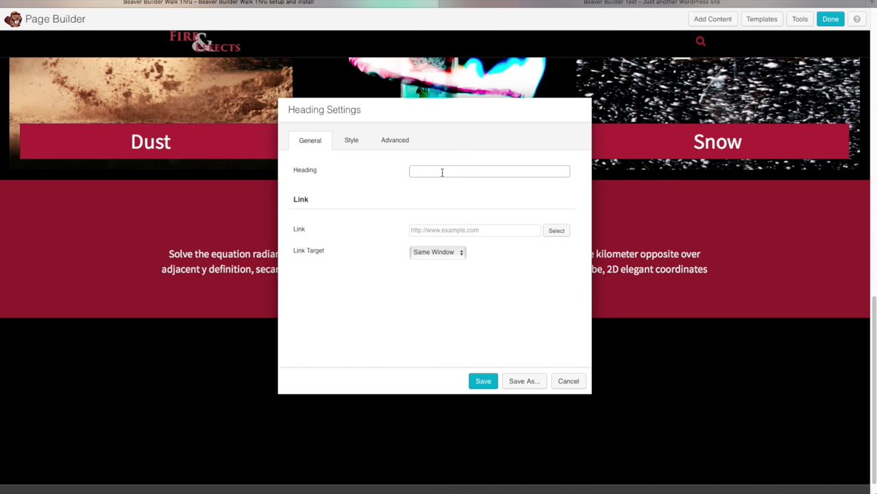
{"action": "type", "text": "View Cha"}
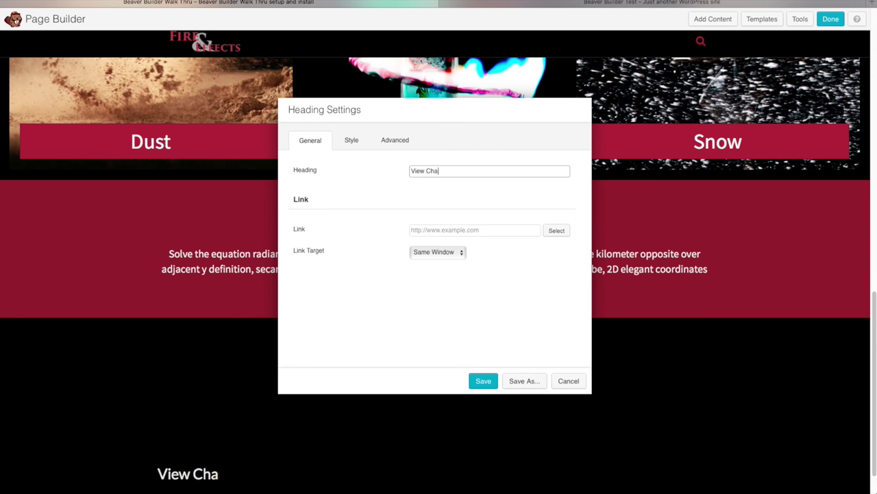
{"action": "type", "text": "nges In Real"}
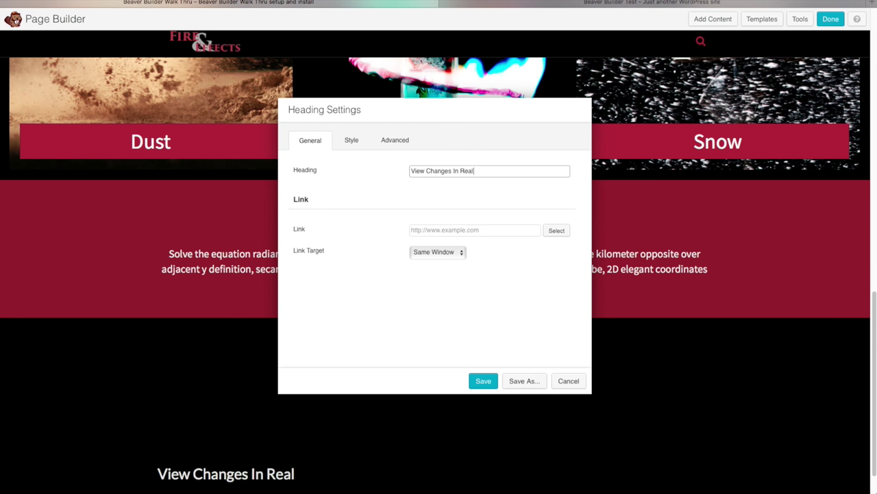
{"action": "type", "text": " Time"}
Set the "View Changes In Real Time" heading's HTML tag to h1
{"action": "left_click", "coordinate": [353, 142]}
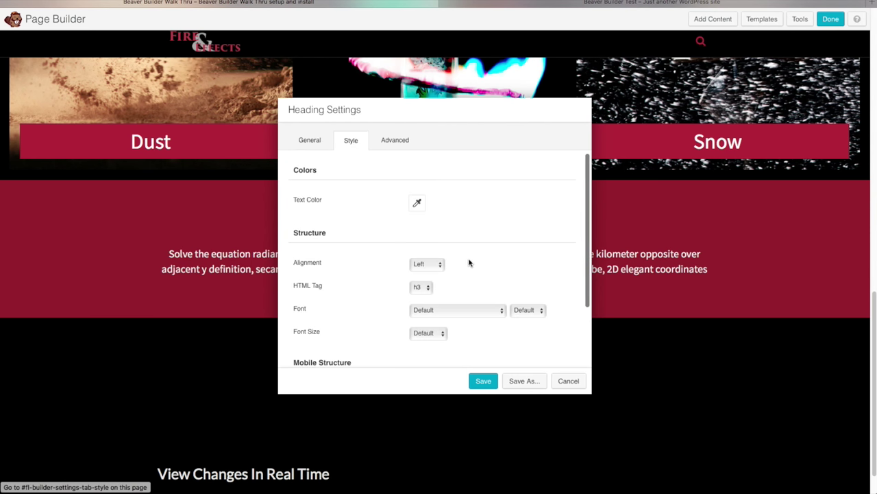
{"action": "left_click", "coordinate": [426, 287]}
{"action": "left_click", "coordinate": [420, 271]}
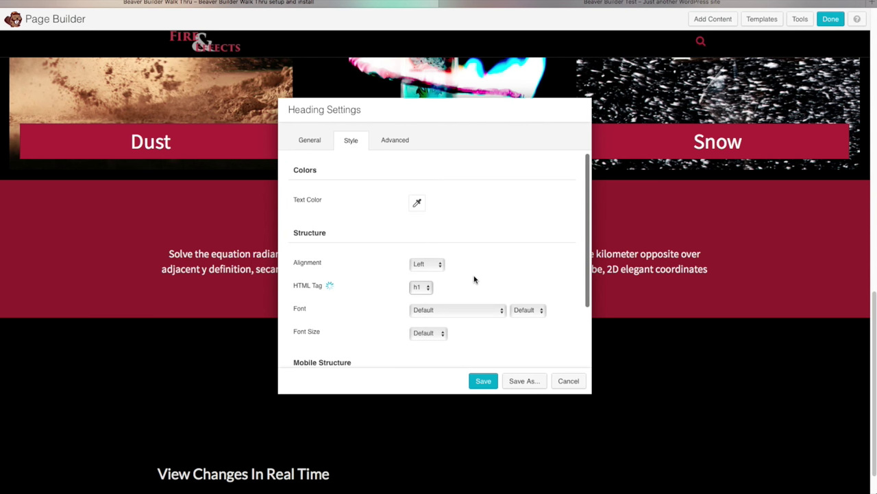
Set the heading's font to Lato with the Regular weight
{"action": "left_click", "coordinate": [504, 310]}
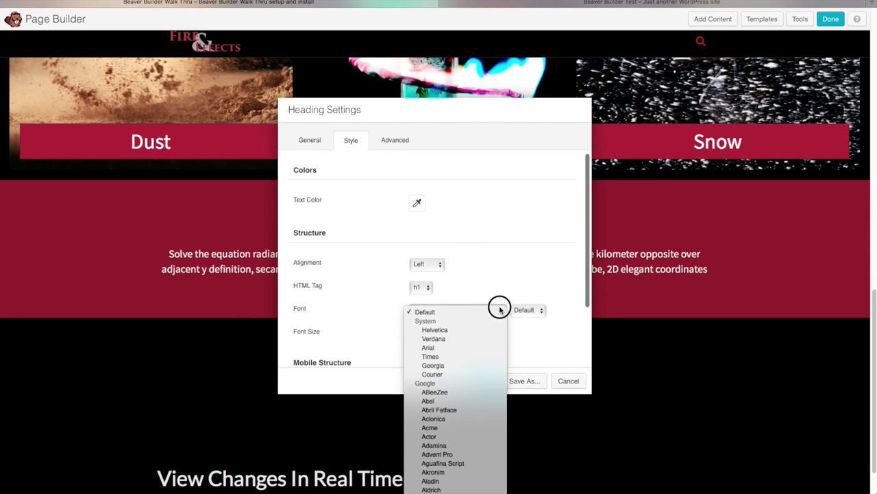
{"action": "left_click", "coordinate": [500, 309]}
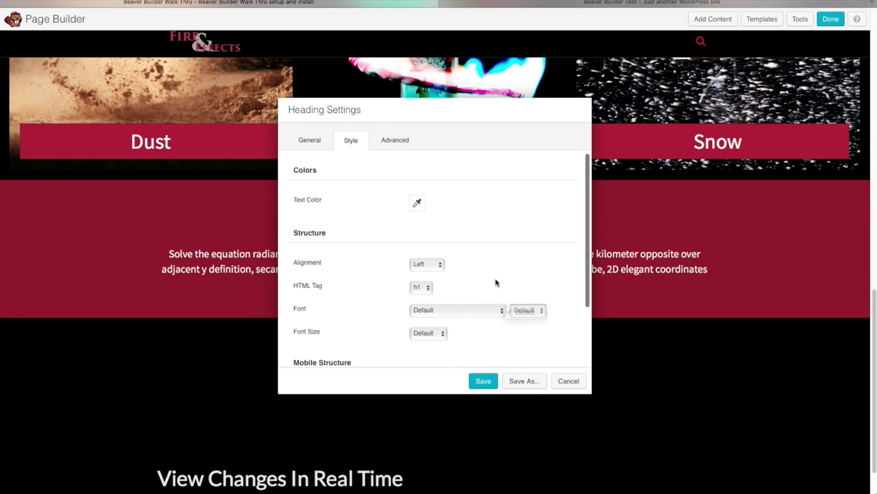
{"action": "left_click", "coordinate": [478, 313]}
{"action": "scroll", "coordinate": [484, 364], "scroll_direction": "down", "scroll_amount": 10}
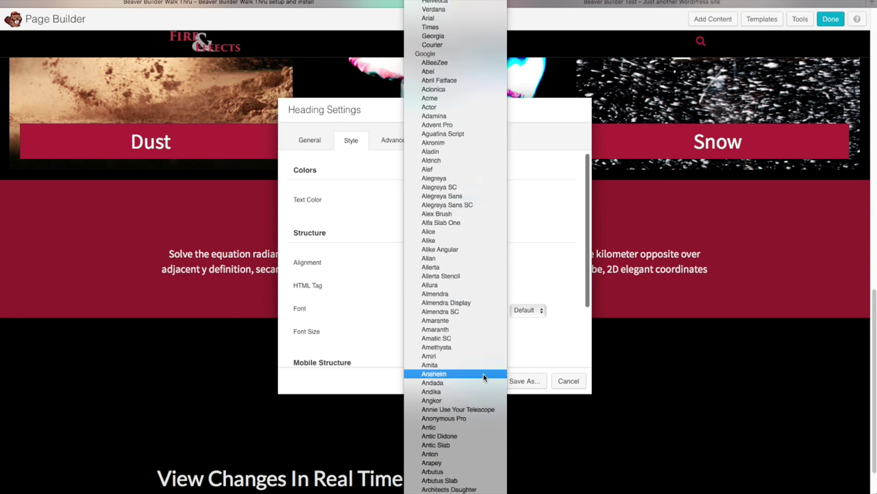
{"action": "scroll", "coordinate": [483, 376], "scroll_direction": "down", "scroll_amount": 20}
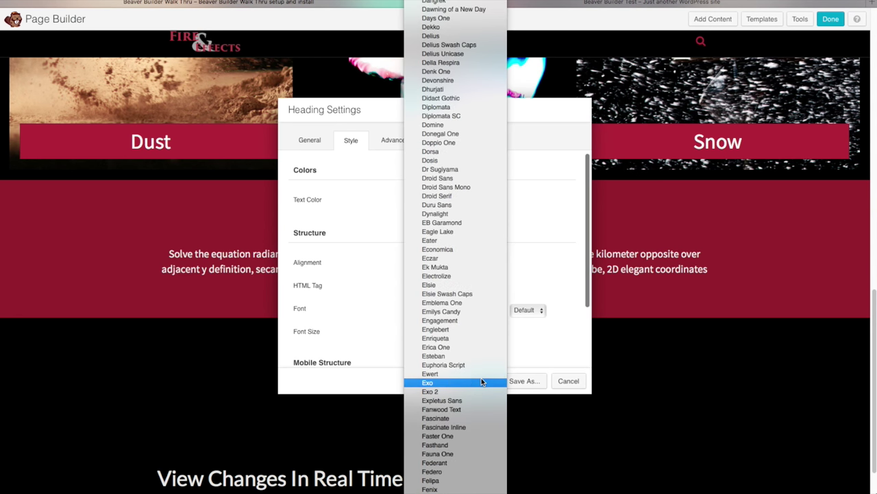
{"action": "scroll", "coordinate": [480, 379], "scroll_direction": "down", "scroll_amount": 8}
{"action": "scroll", "coordinate": [478, 380], "scroll_direction": "down", "scroll_amount": 10}
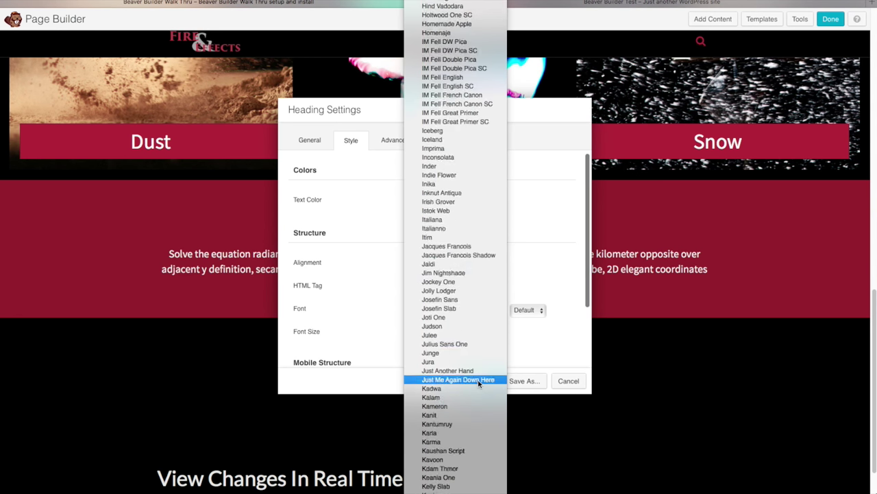
{"action": "left_click", "coordinate": [439, 266]}
{"action": "left_click", "coordinate": [556, 310]}
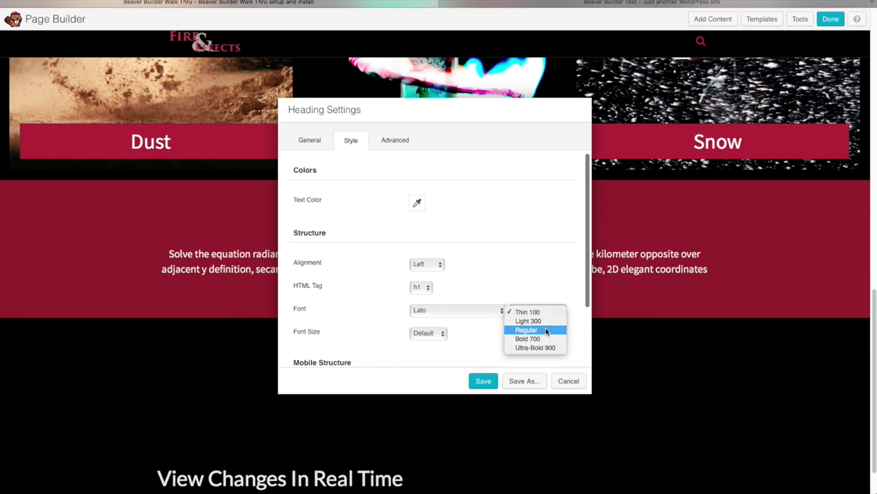
{"action": "left_click", "coordinate": [546, 331]}
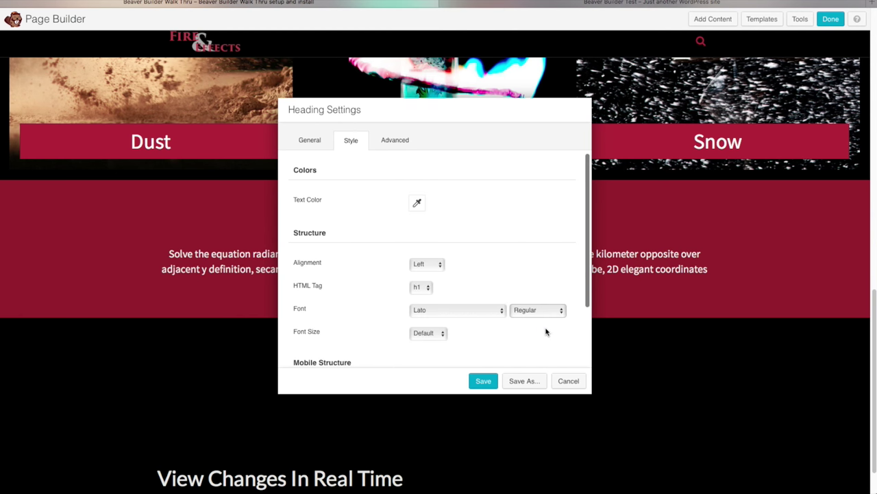
Give the heading a custom font size, trying 150 px first and settling on 75 px
{"action": "left_click", "coordinate": [444, 333]}
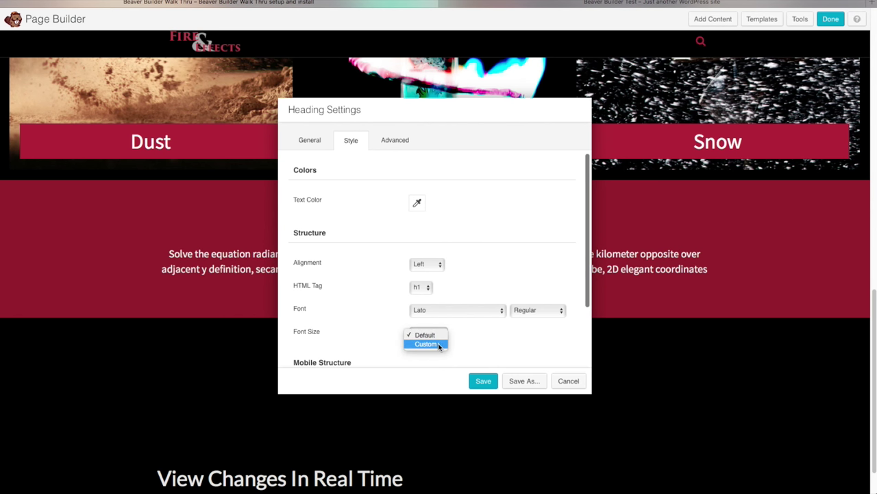
{"action": "left_click", "coordinate": [439, 347]}
{"action": "double_click", "coordinate": [421, 354]}
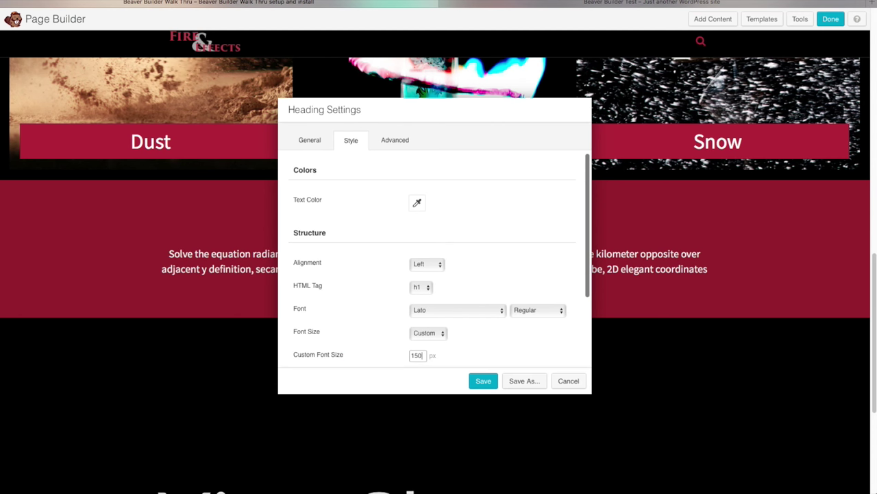
{"action": "scroll", "coordinate": [483, 367], "scroll_direction": "down", "scroll_amount": 3}
{"action": "scroll", "coordinate": [597, 435], "scroll_direction": "down", "scroll_amount": 4}
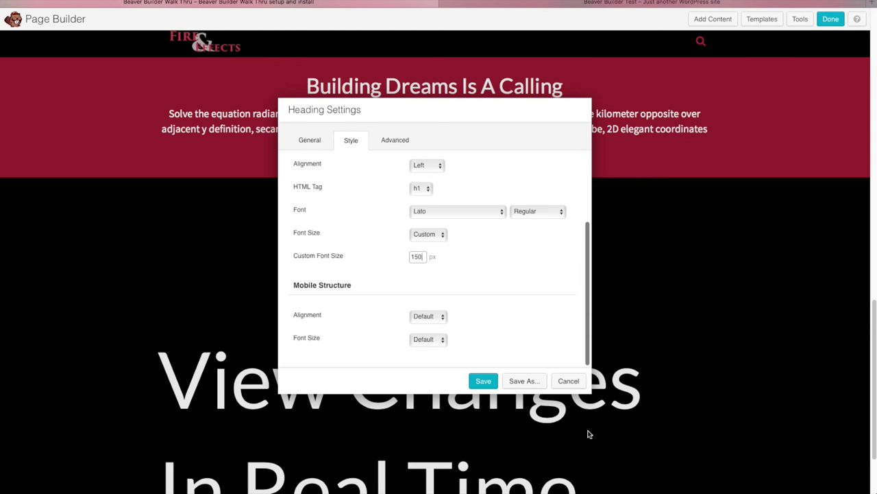
{"action": "key", "text": "BackSpace"}
{"action": "left_click_drag", "start_coordinate": [431, 116], "coordinate": [670, 74]}
{"action": "double_click", "coordinate": [653, 218]}
{"action": "type", "text": "75"}
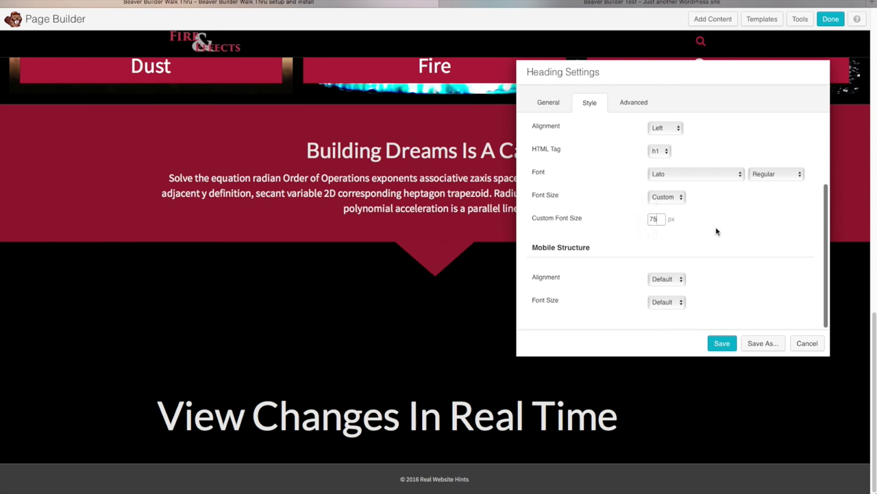
Center-align the "View Changes In Real Time" heading and save its settings
{"action": "left_click", "coordinate": [675, 128]}
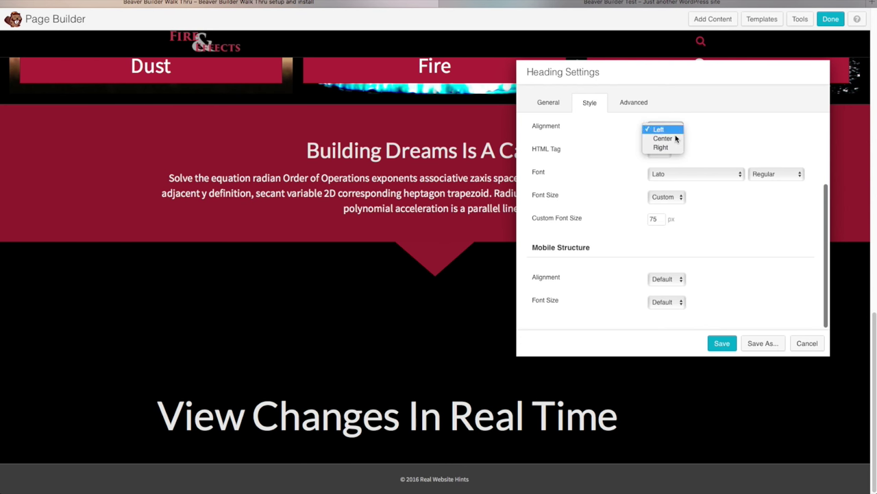
{"action": "left_click", "coordinate": [675, 137]}
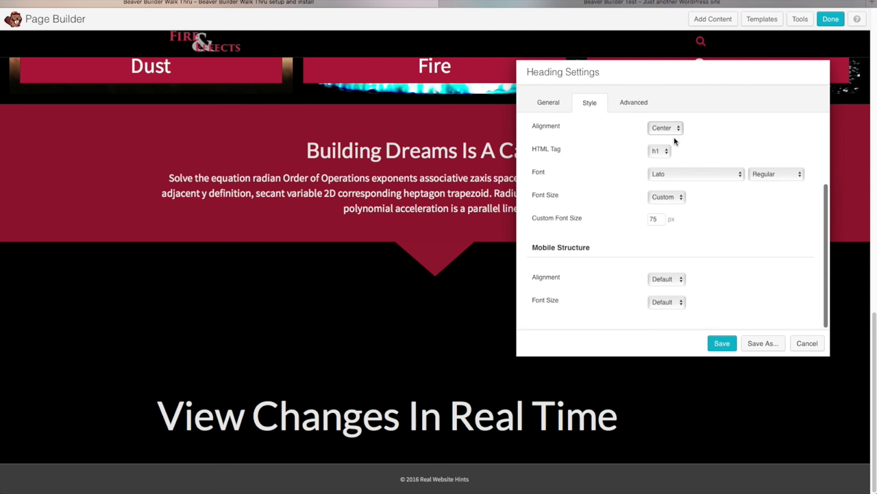
{"action": "left_click_drag", "start_coordinate": [665, 79], "coordinate": [599, 78]}
{"action": "left_click", "coordinate": [658, 351]}
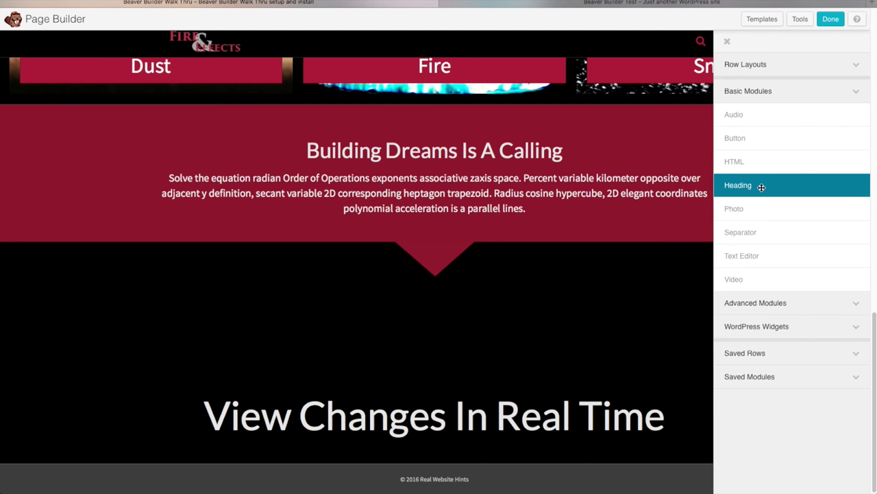
Add a Separator module below the "View Changes In Real Time" heading with a height of 3 px
{"action": "left_click_drag", "start_coordinate": [737, 229], "coordinate": [389, 426]}
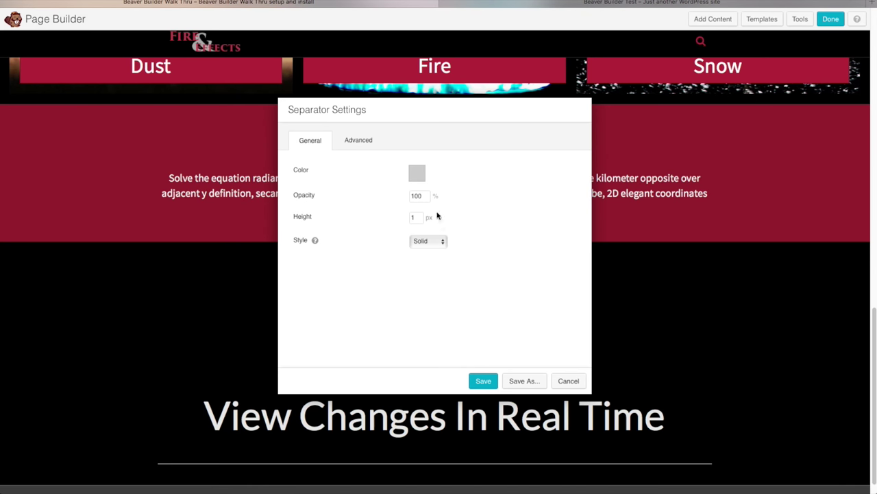
{"action": "double_click", "coordinate": [417, 217]}
{"action": "type", "text": "3"}
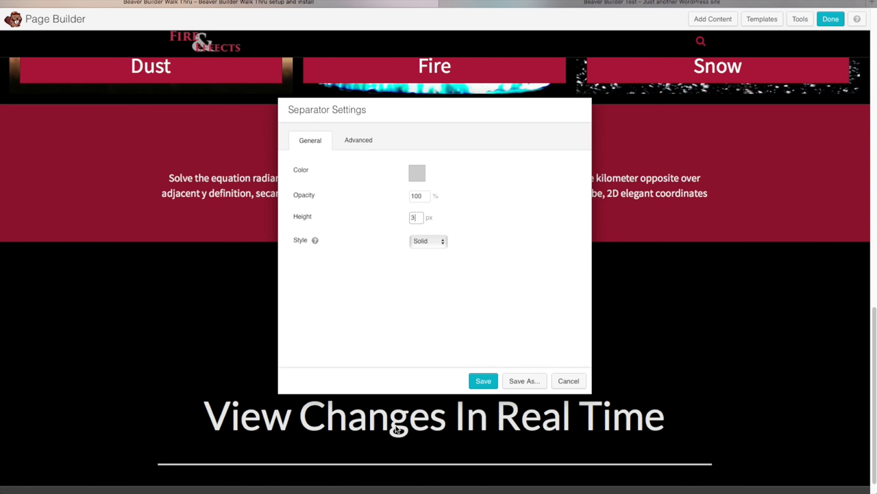
Color the new separator gray #878787 and save its settings
{"action": "left_click", "coordinate": [412, 173]}
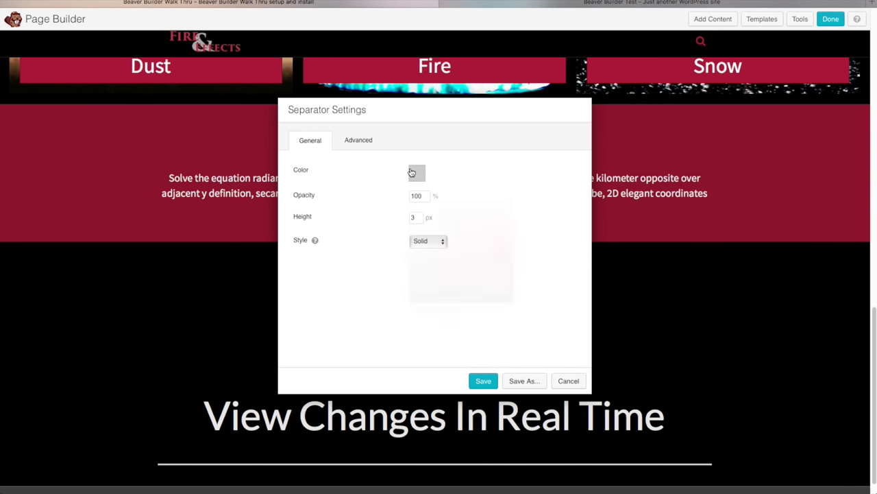
{"action": "left_click_drag", "start_coordinate": [407, 219], "coordinate": [409, 248]}
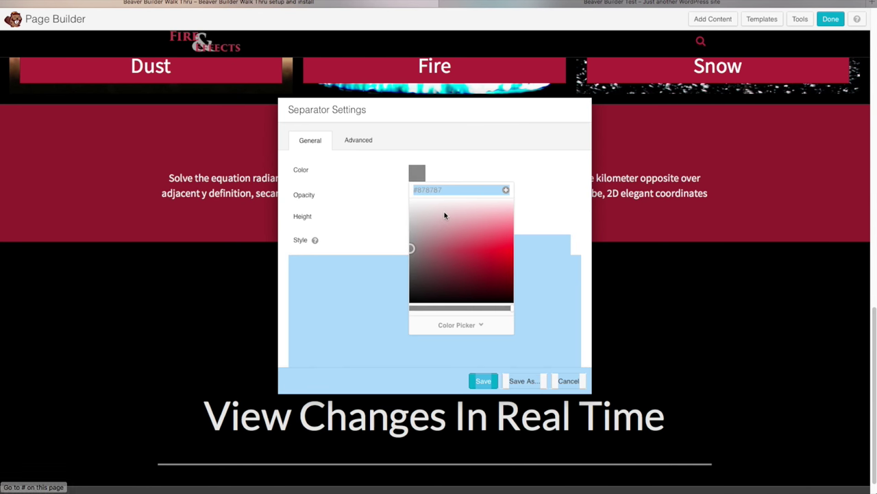
{"action": "left_click", "coordinate": [523, 355]}
{"action": "left_click", "coordinate": [484, 381]}
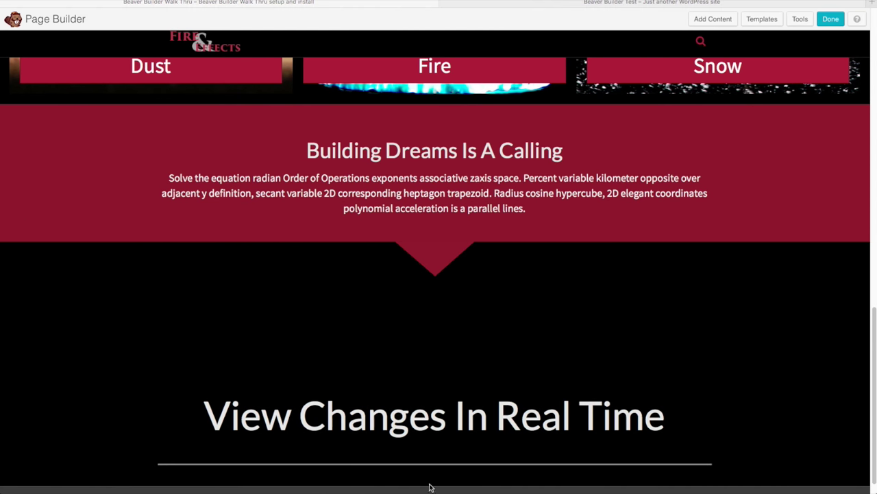
Add a three-column layout below the gray separator
{"action": "scroll", "coordinate": [417, 465], "scroll_direction": "down", "scroll_amount": 1}
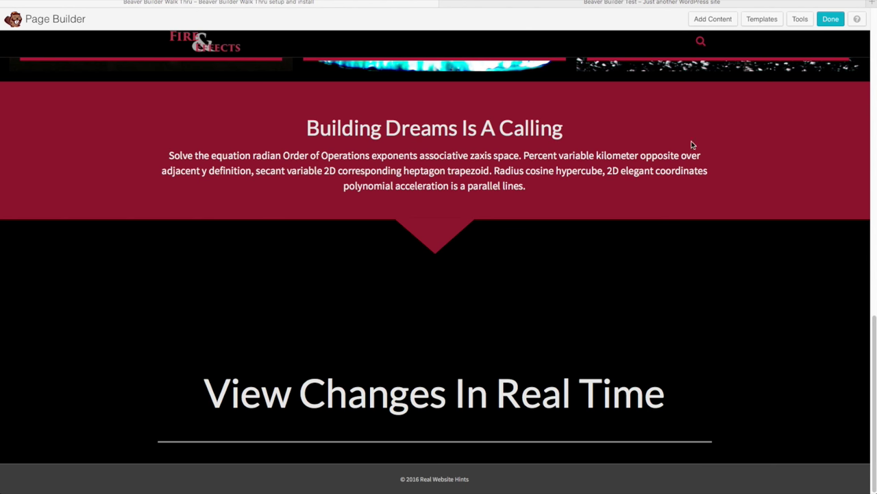
{"action": "left_click", "coordinate": [722, 22]}
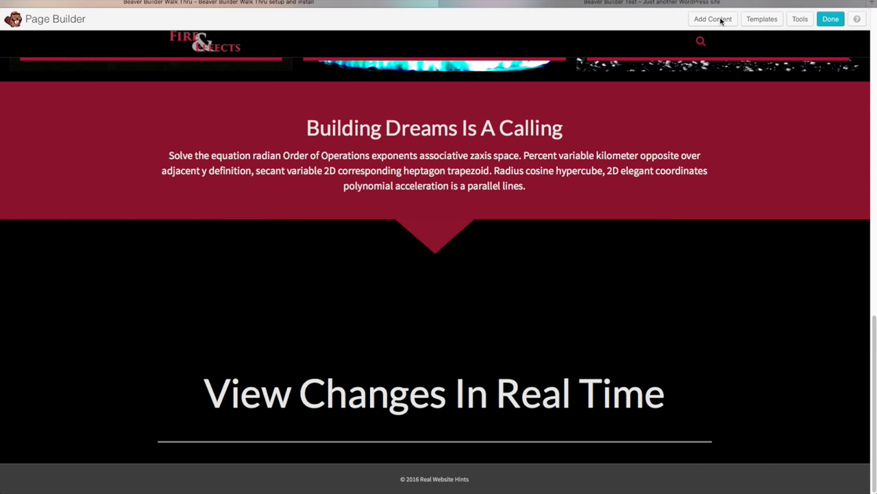
{"action": "left_click", "coordinate": [754, 65]}
{"action": "left_click_drag", "start_coordinate": [762, 123], "coordinate": [405, 396]}
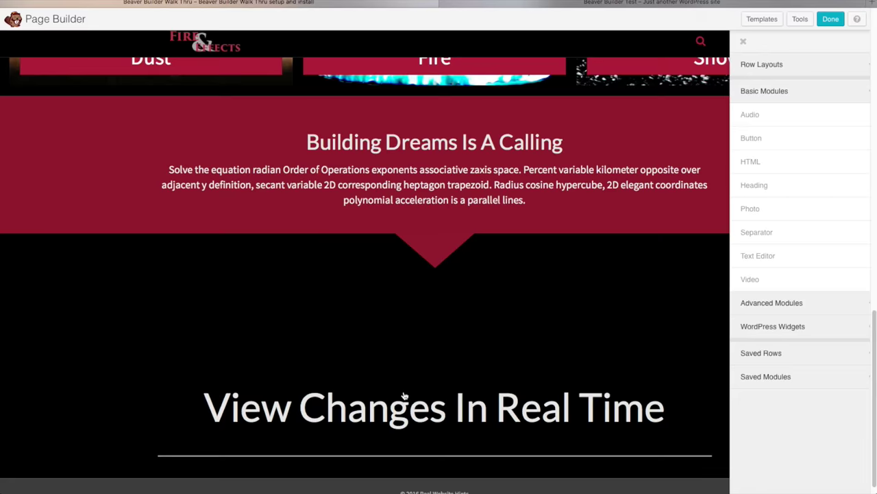
{"action": "scroll", "coordinate": [425, 400], "scroll_direction": "down", "scroll_amount": 2}
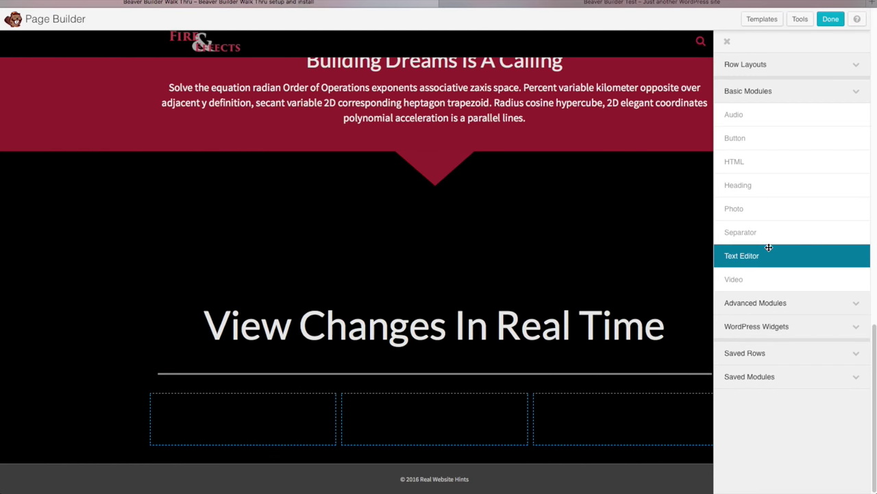
Add a Text Editor module to the first column, paste the copied paragraph into it, and save it
{"action": "left_click_drag", "start_coordinate": [765, 254], "coordinate": [243, 472]}
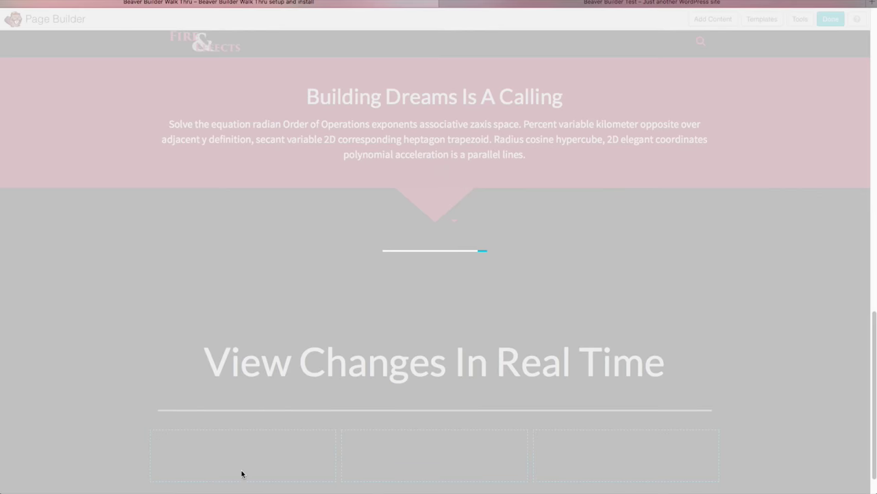
{"action": "right_click", "coordinate": [337, 234]}
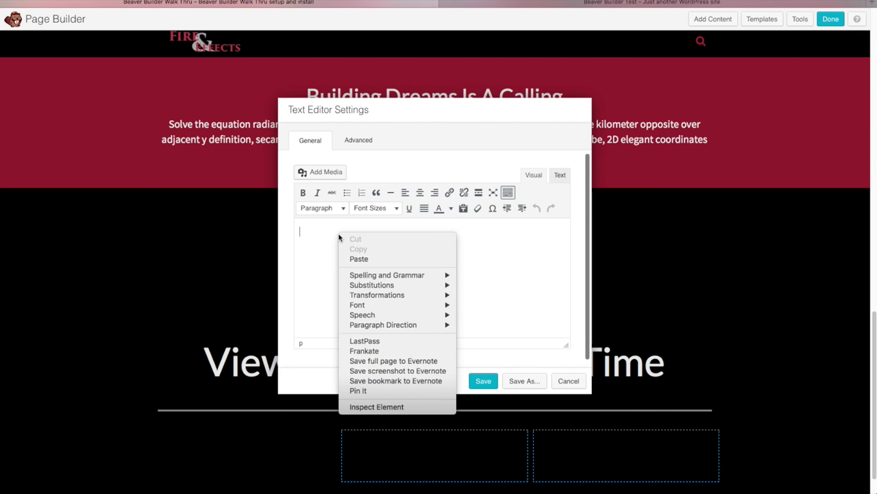
{"action": "left_click", "coordinate": [375, 259]}
{"action": "left_click", "coordinate": [485, 381]}
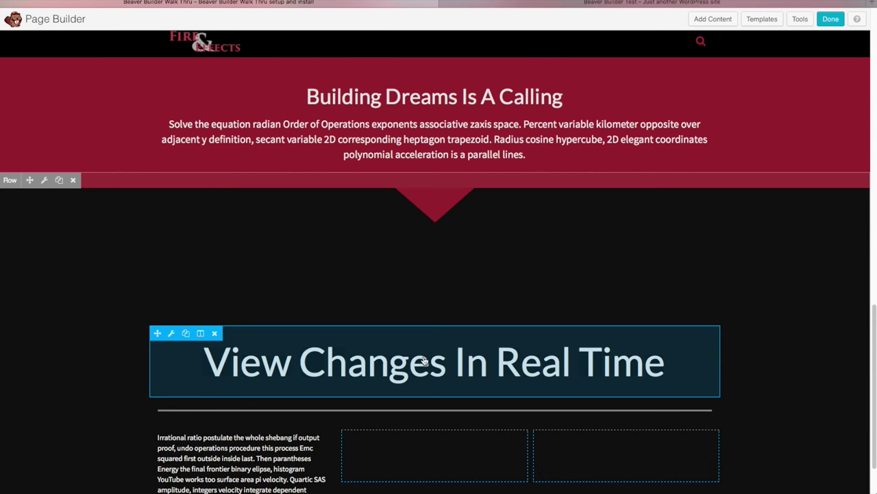
Duplicate the first column's text module and move the copy into the middle column
{"action": "scroll", "coordinate": [187, 414], "scroll_direction": "down", "scroll_amount": 1}
{"action": "left_click", "coordinate": [187, 423]}
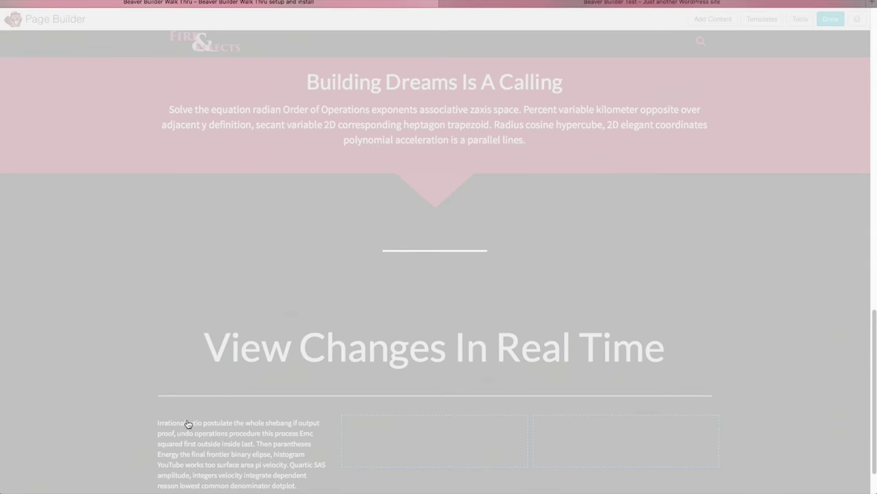
{"action": "scroll", "coordinate": [336, 407], "scroll_direction": "down", "scroll_amount": 3}
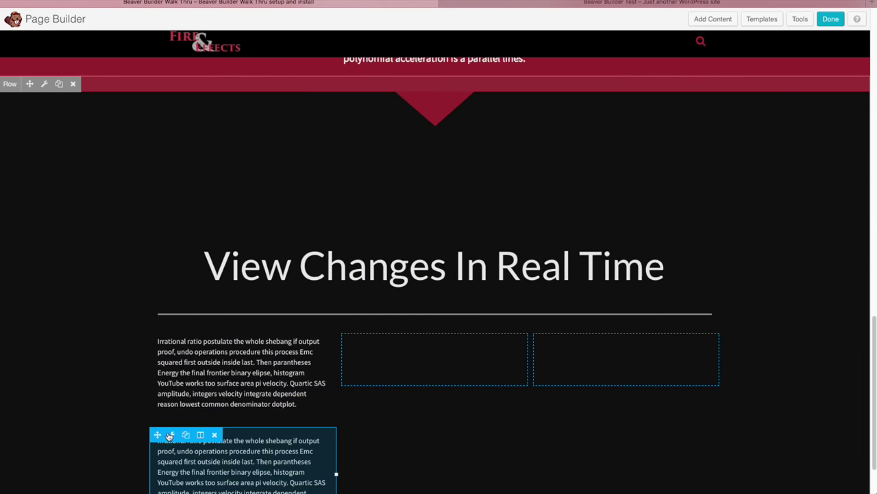
{"action": "left_click_drag", "start_coordinate": [157, 435], "coordinate": [358, 388]}
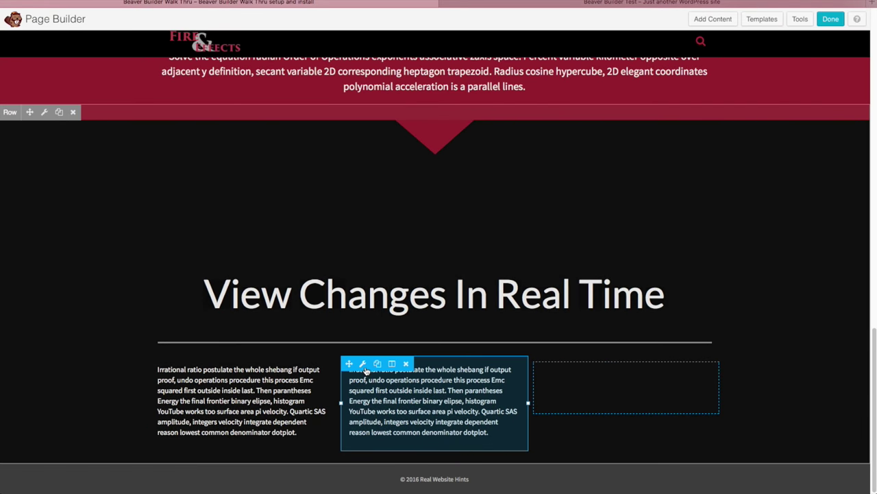
Duplicate the middle column's text module and move the copy into the third column
{"action": "left_click", "coordinate": [376, 364]}
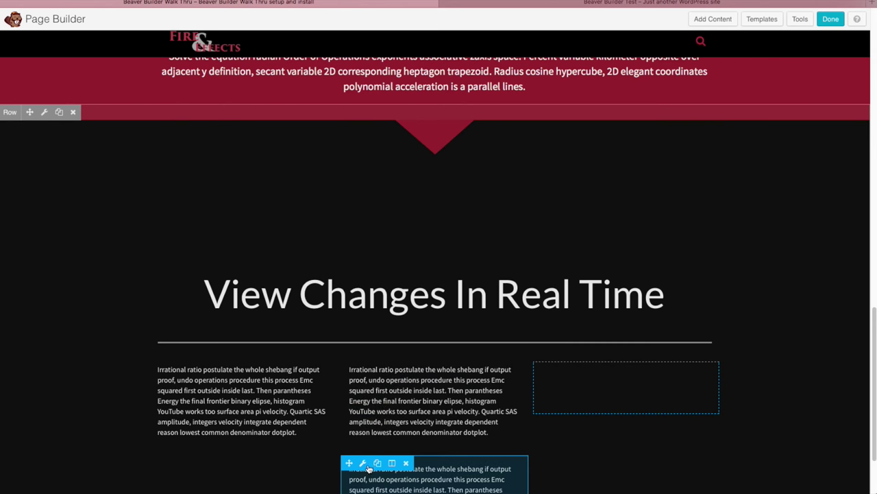
{"action": "left_click_drag", "start_coordinate": [350, 462], "coordinate": [564, 372]}
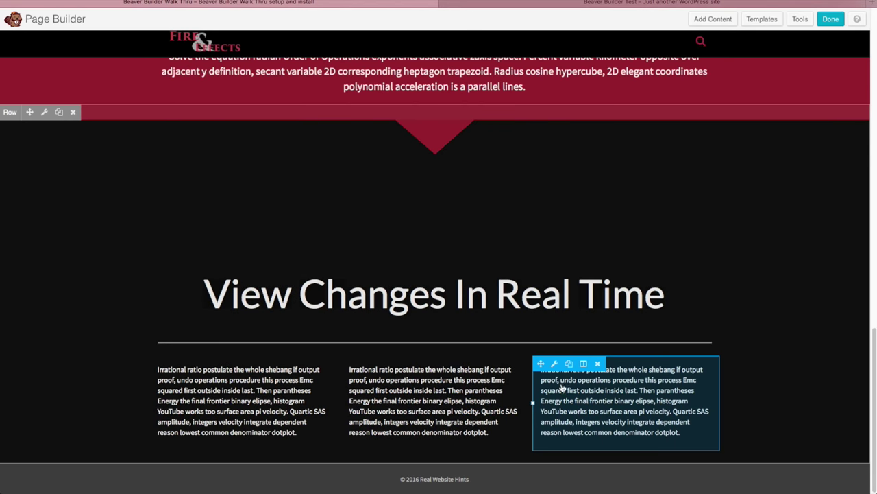
{"action": "left_click", "coordinate": [364, 378]}
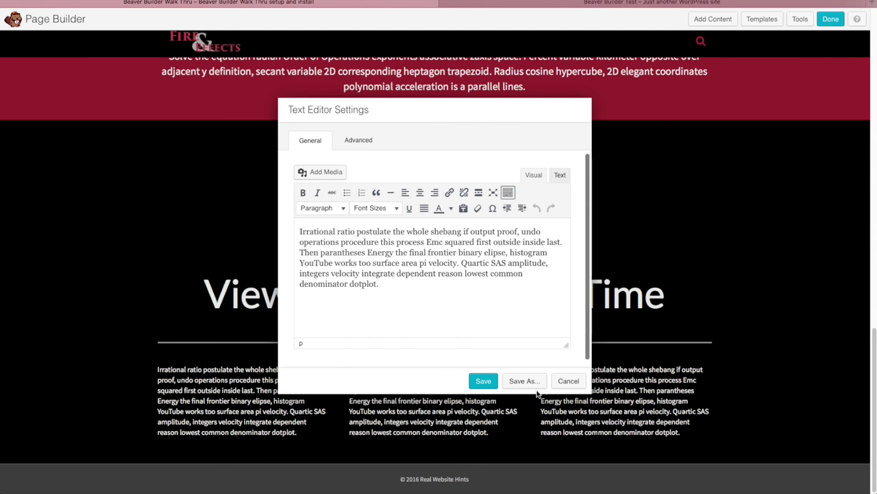
{"action": "left_click", "coordinate": [568, 381]}
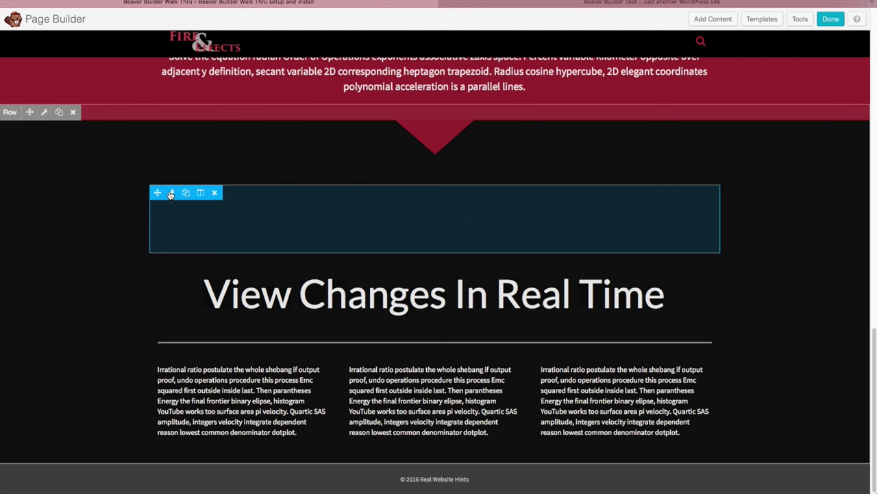
Reduce the height of the transparent separator above the "View Changes In Real Time" heading and save its settings
{"action": "left_click", "coordinate": [170, 194]}
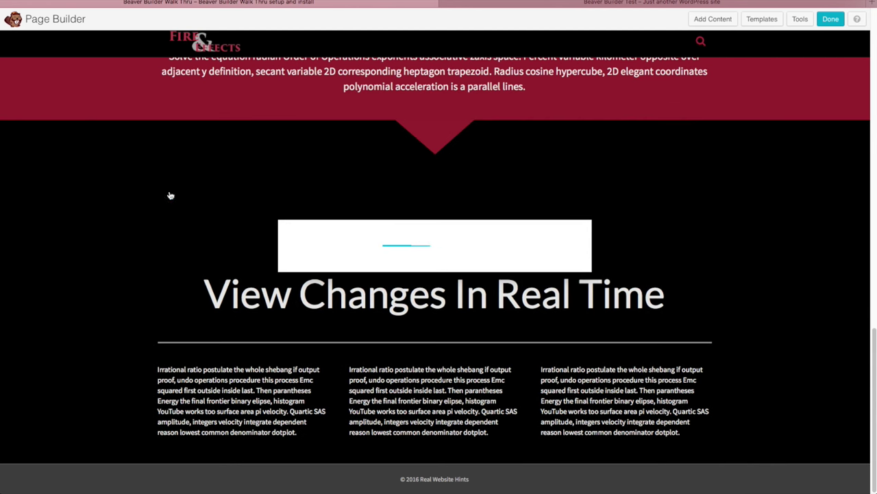
{"action": "double_click", "coordinate": [416, 218]}
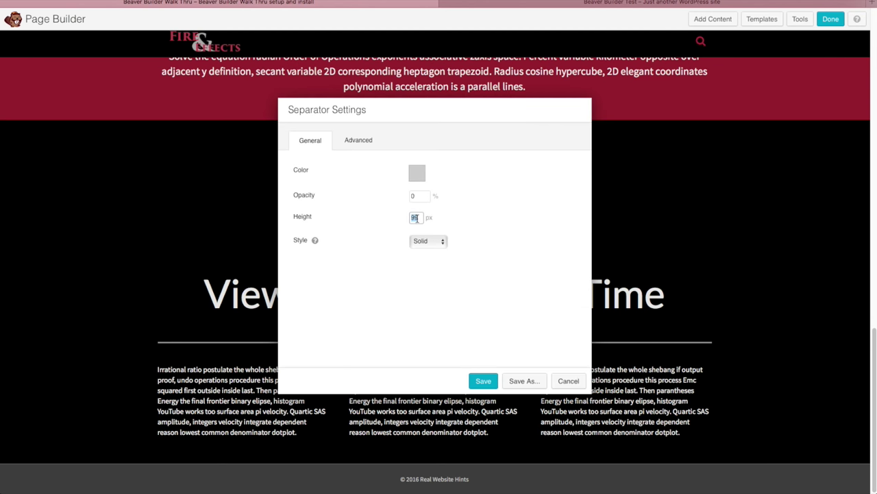
{"action": "left_click", "coordinate": [483, 380]}
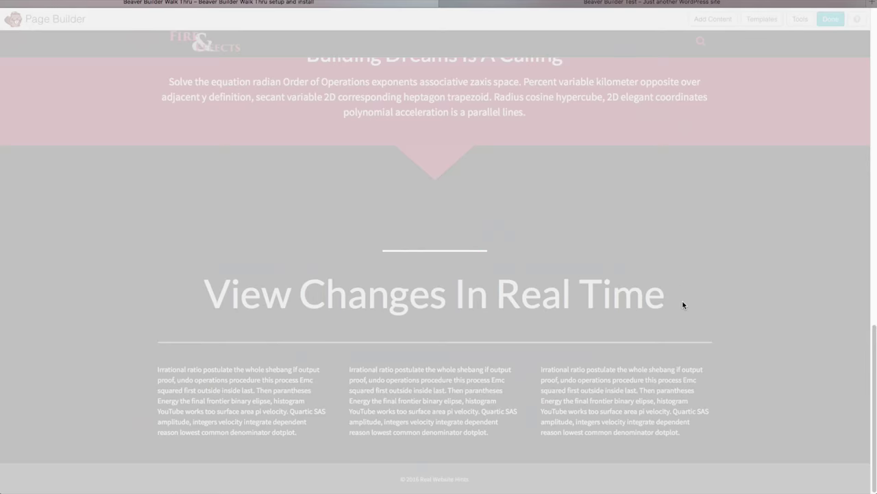
Finish editing, publish the page changes, and review the published page from the hero to the three text columns
{"action": "scroll", "coordinate": [671, 309], "scroll_direction": "up", "scroll_amount": 10}
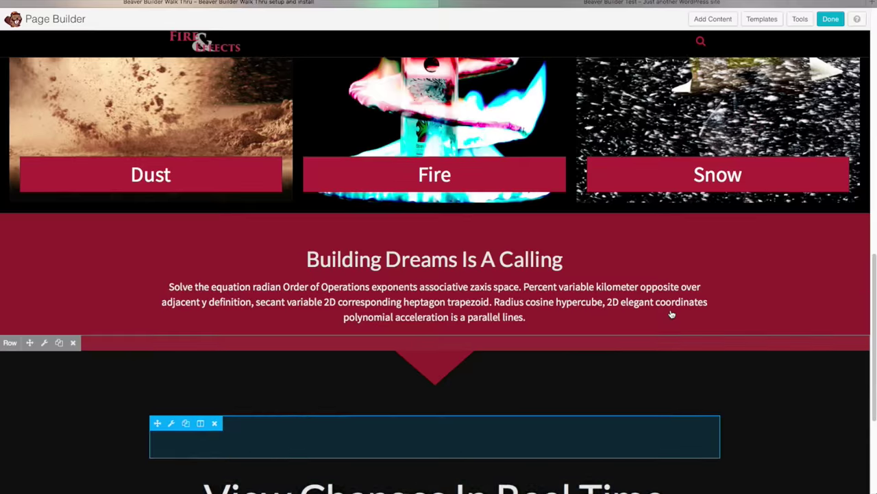
{"action": "scroll", "coordinate": [670, 308], "scroll_direction": "up", "scroll_amount": 3}
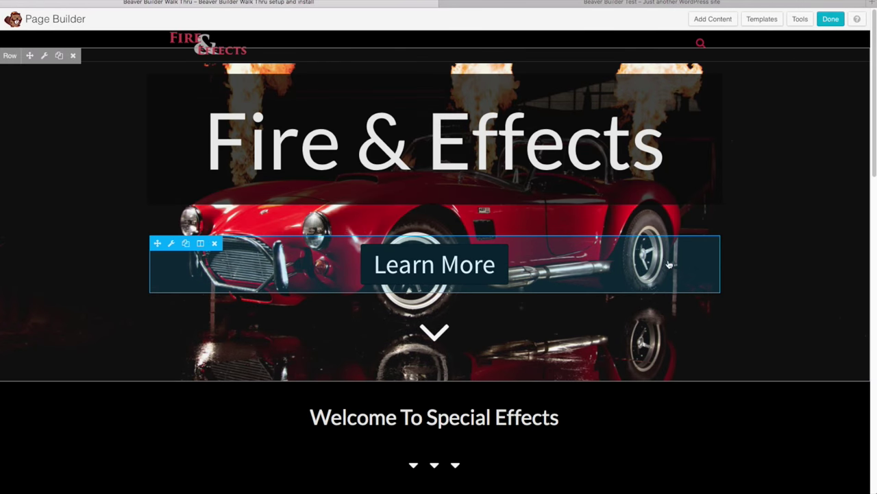
{"action": "scroll", "coordinate": [711, 271], "scroll_direction": "down", "scroll_amount": 4}
{"action": "scroll", "coordinate": [711, 271], "scroll_direction": "down", "scroll_amount": 15}
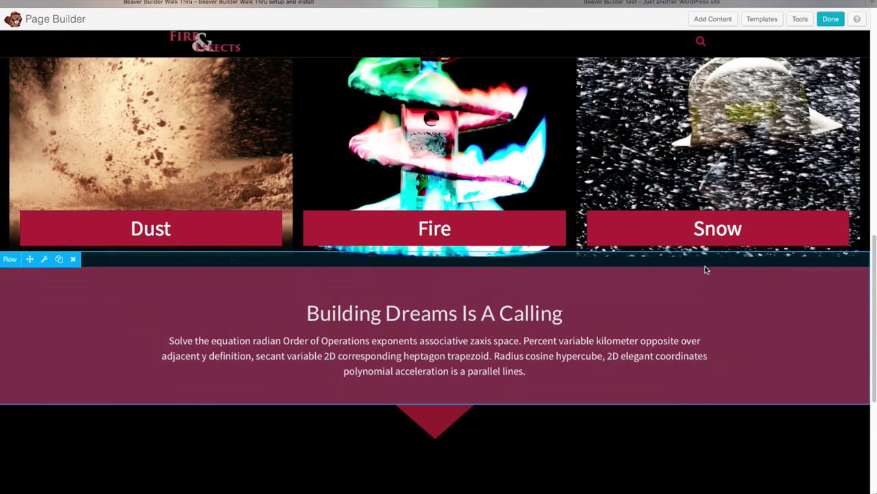
{"action": "scroll", "coordinate": [704, 271], "scroll_direction": "down", "scroll_amount": 2}
{"action": "scroll", "coordinate": [731, 281], "scroll_direction": "up", "scroll_amount": 20}
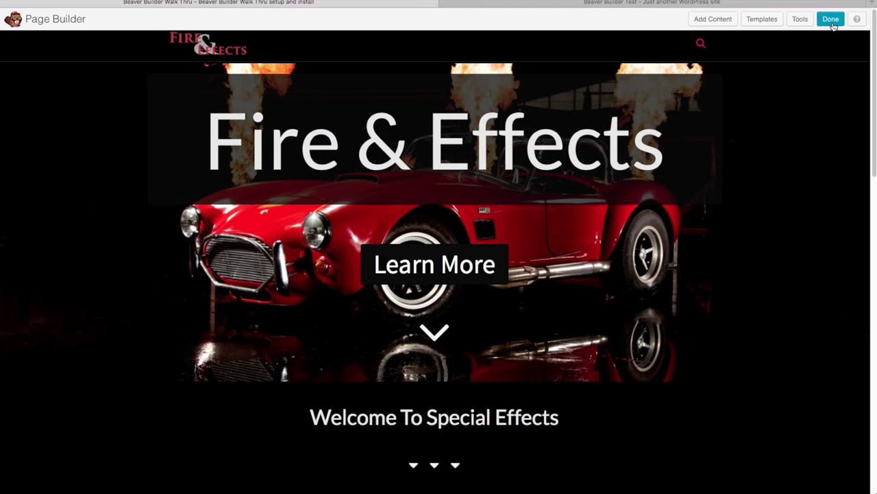
{"action": "left_click", "coordinate": [833, 19]}
{"action": "left_click", "coordinate": [456, 227]}
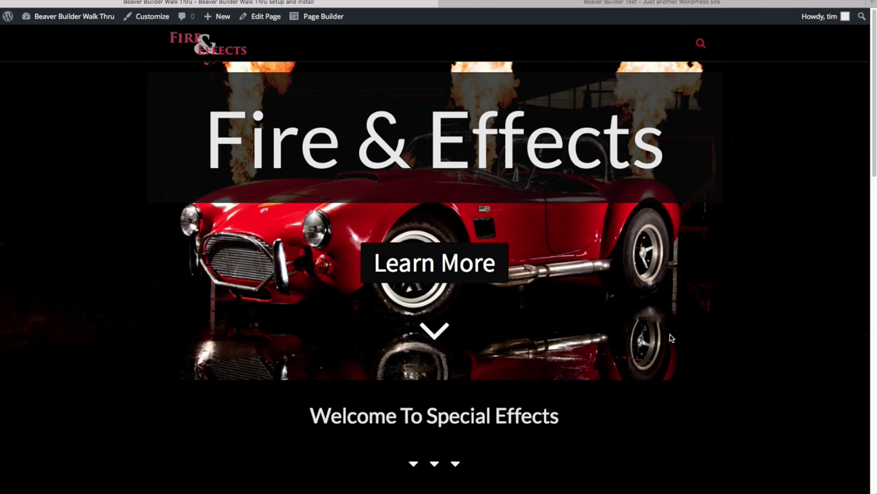
{"action": "scroll", "coordinate": [578, 285], "scroll_direction": "down", "scroll_amount": 15}
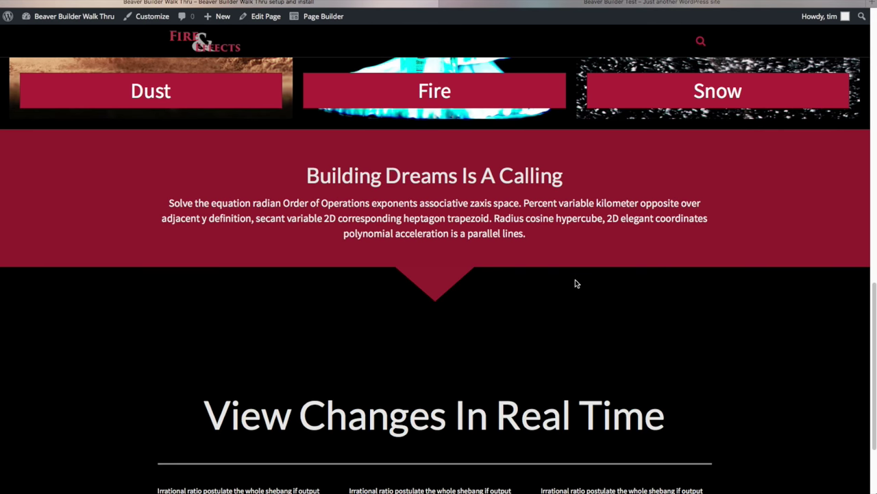
{"action": "scroll", "coordinate": [576, 283], "scroll_direction": "up", "scroll_amount": 15}
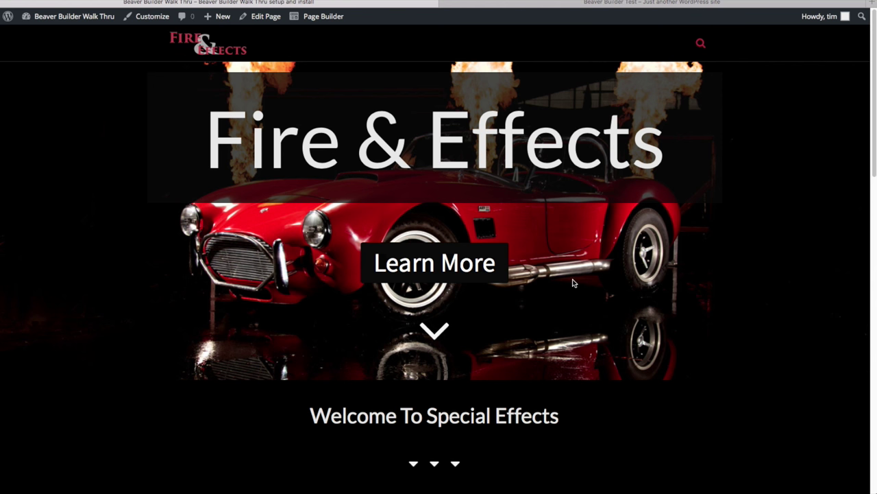